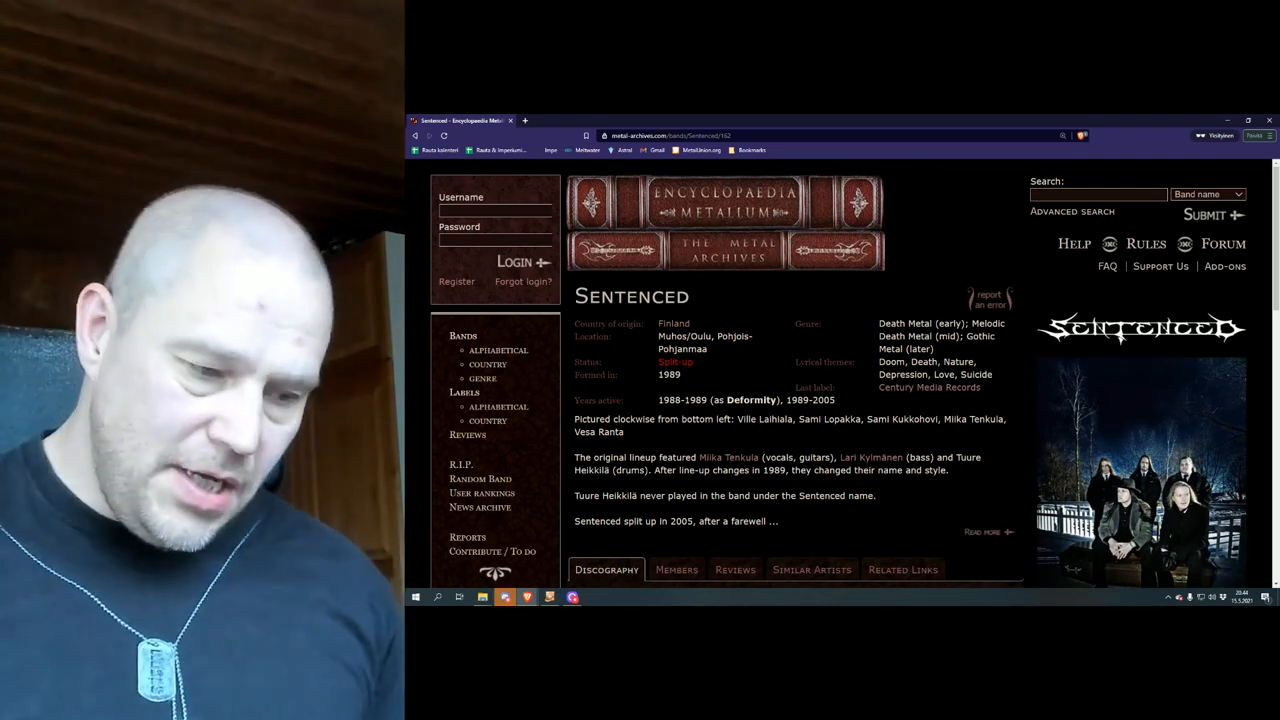
Enlarge the Sentenced band page so the discography below the biography is easier to read.
key(ctrl+plus)
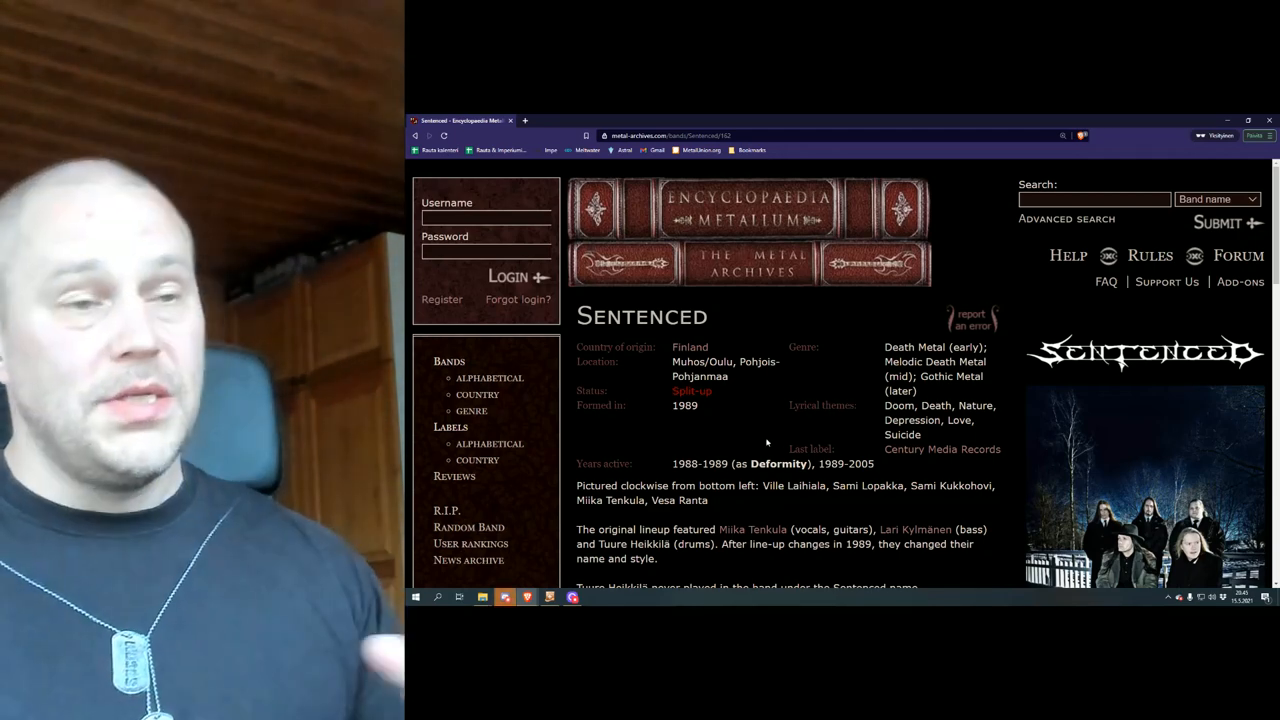
scroll(767, 441, down, 2)
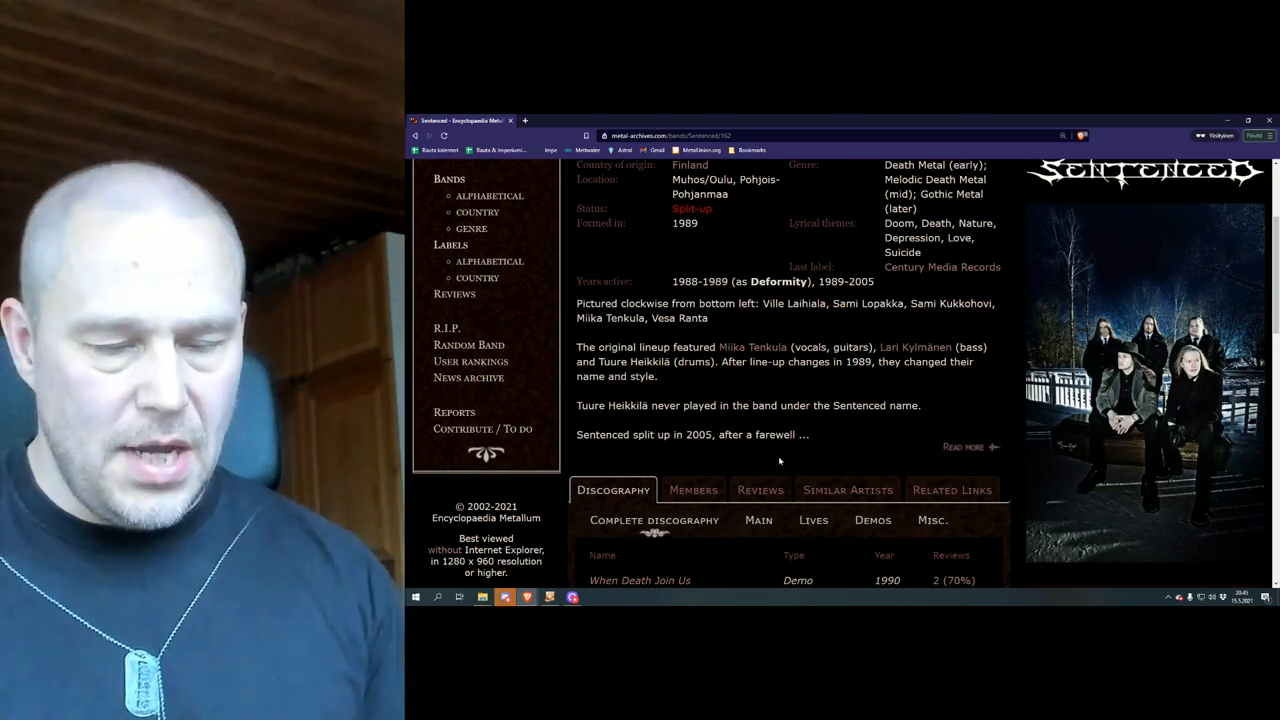
scroll(780, 460, down, 4)
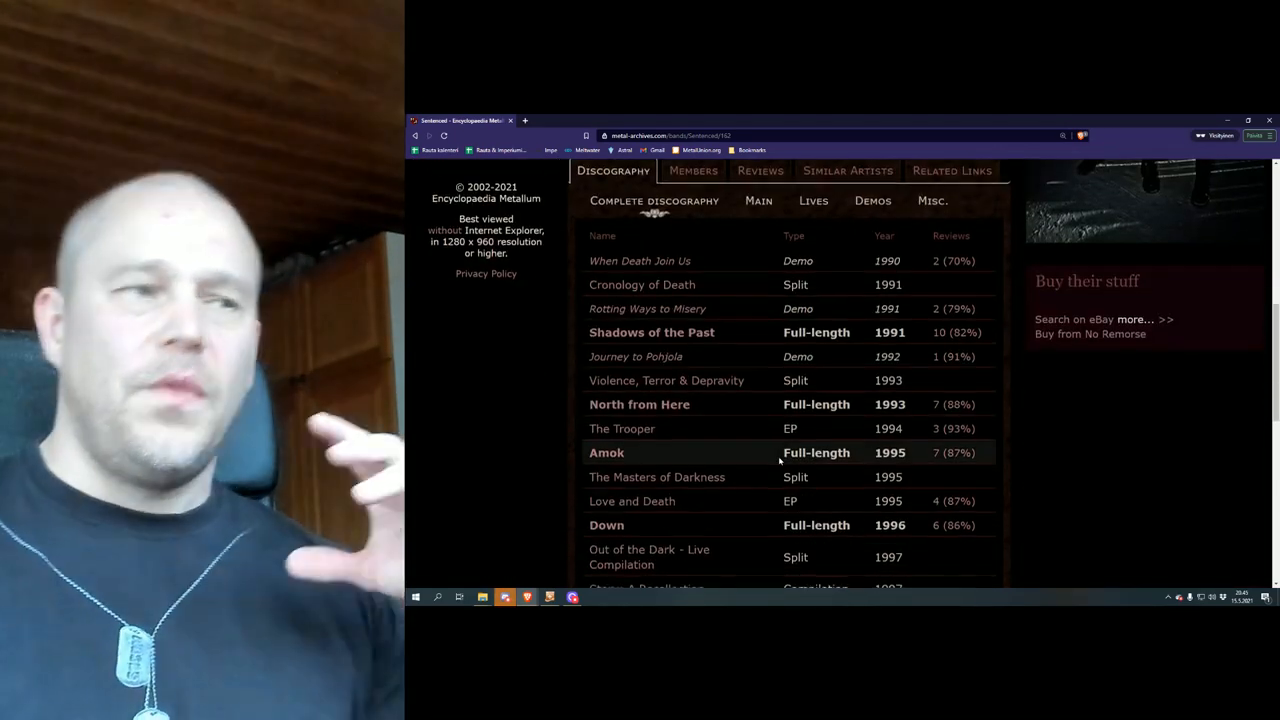
scroll(780, 460, down, 1)
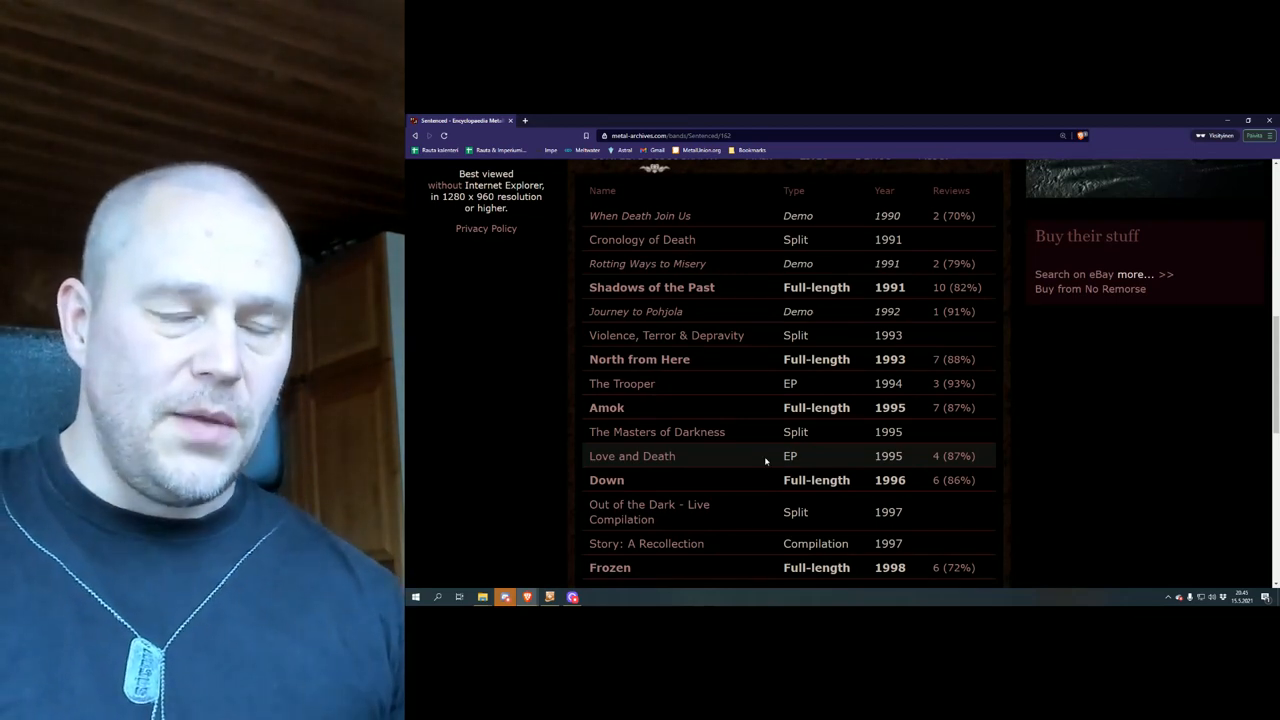
scroll(766, 461, down, 2)
scroll(766, 461, down, 1)
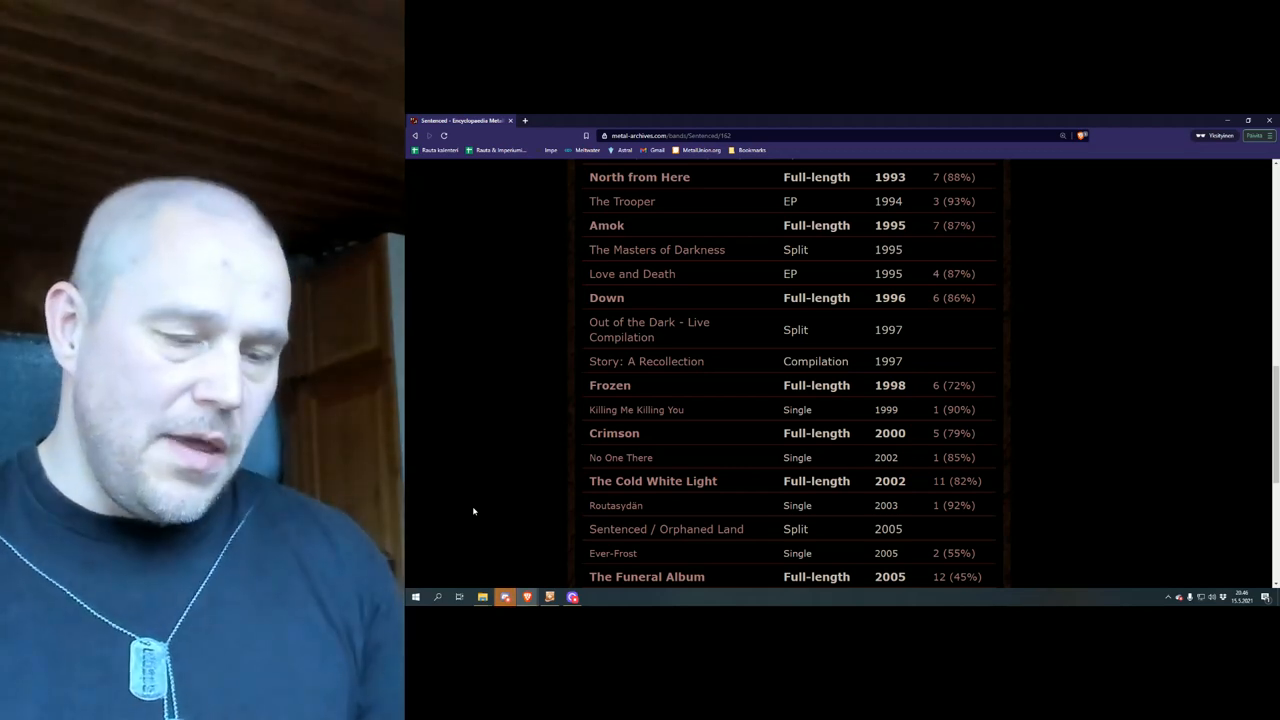
scroll(474, 511, down, 1)
scroll(474, 511, down, 1)
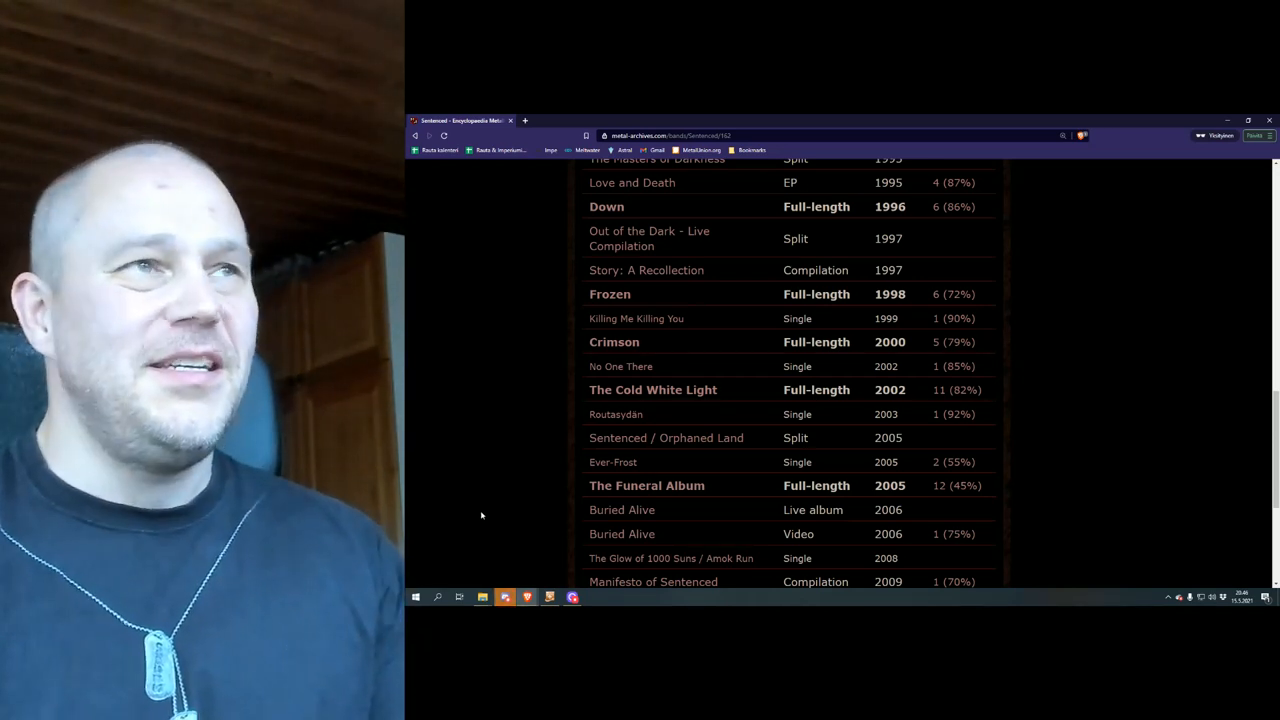
scroll(481, 515, down, 2)
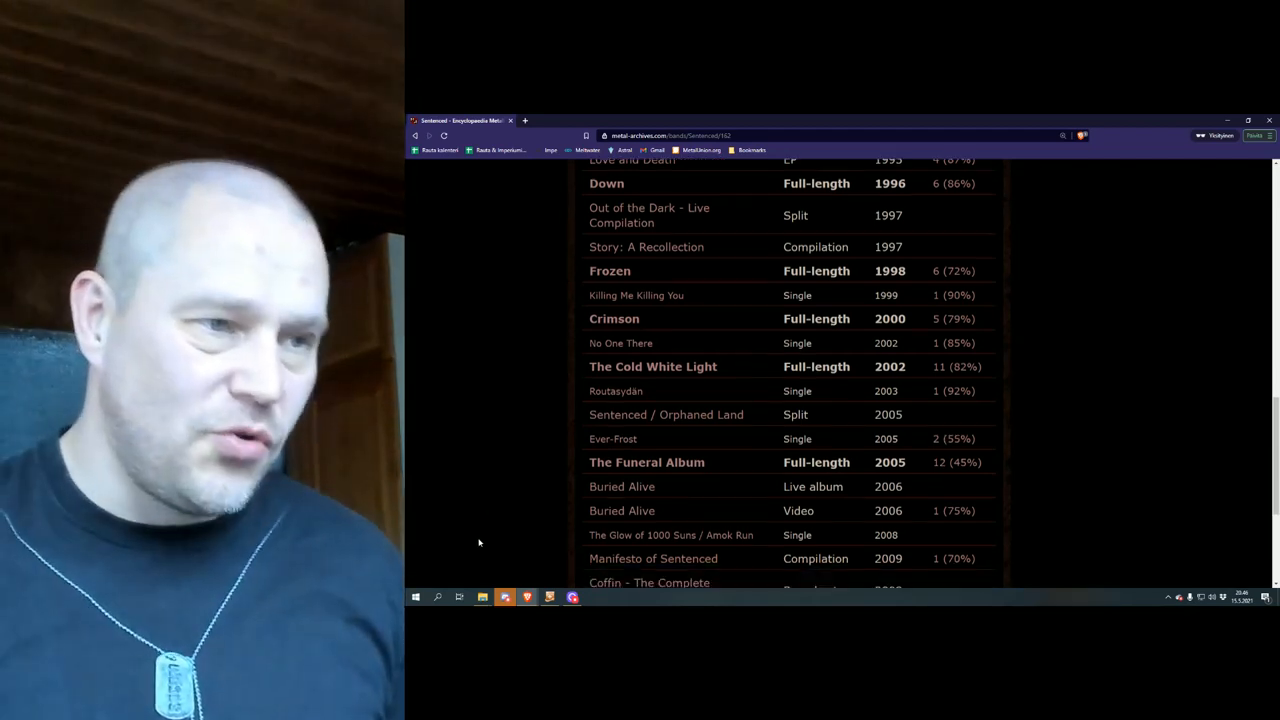
scroll(481, 520, down, 1)
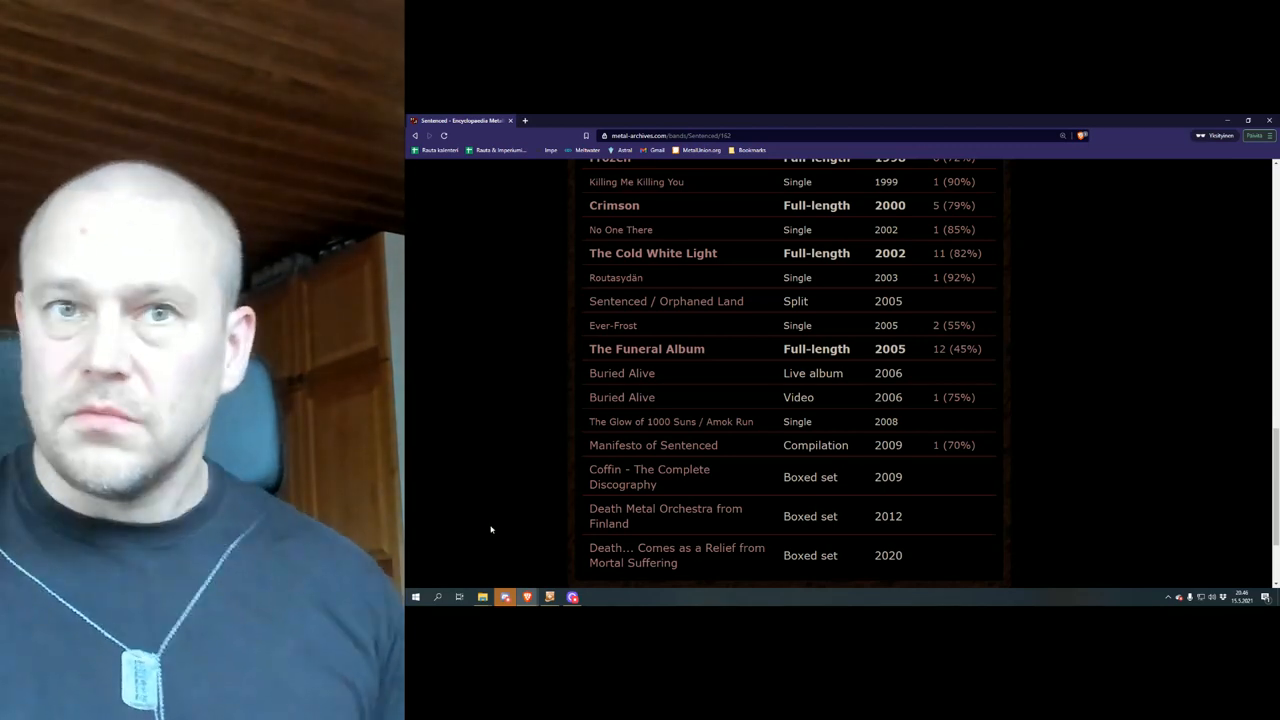
scroll(491, 529, down, 3)
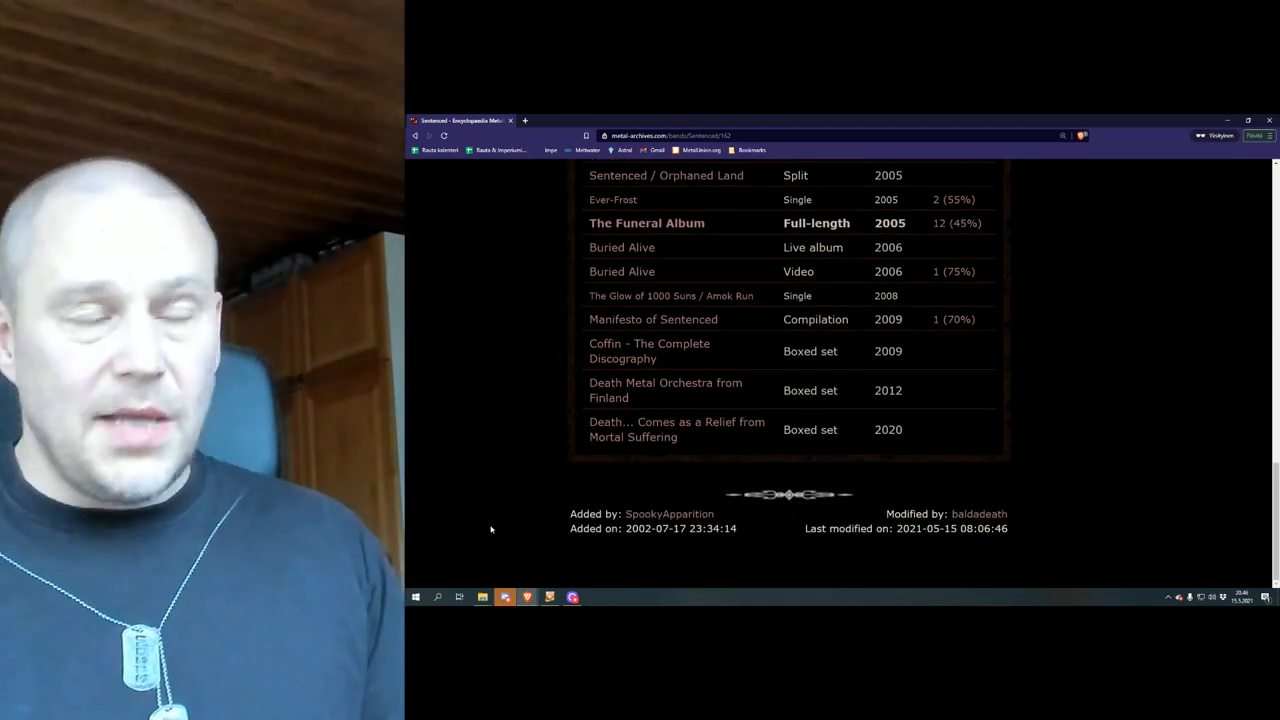
scroll(501, 526, up, 3)
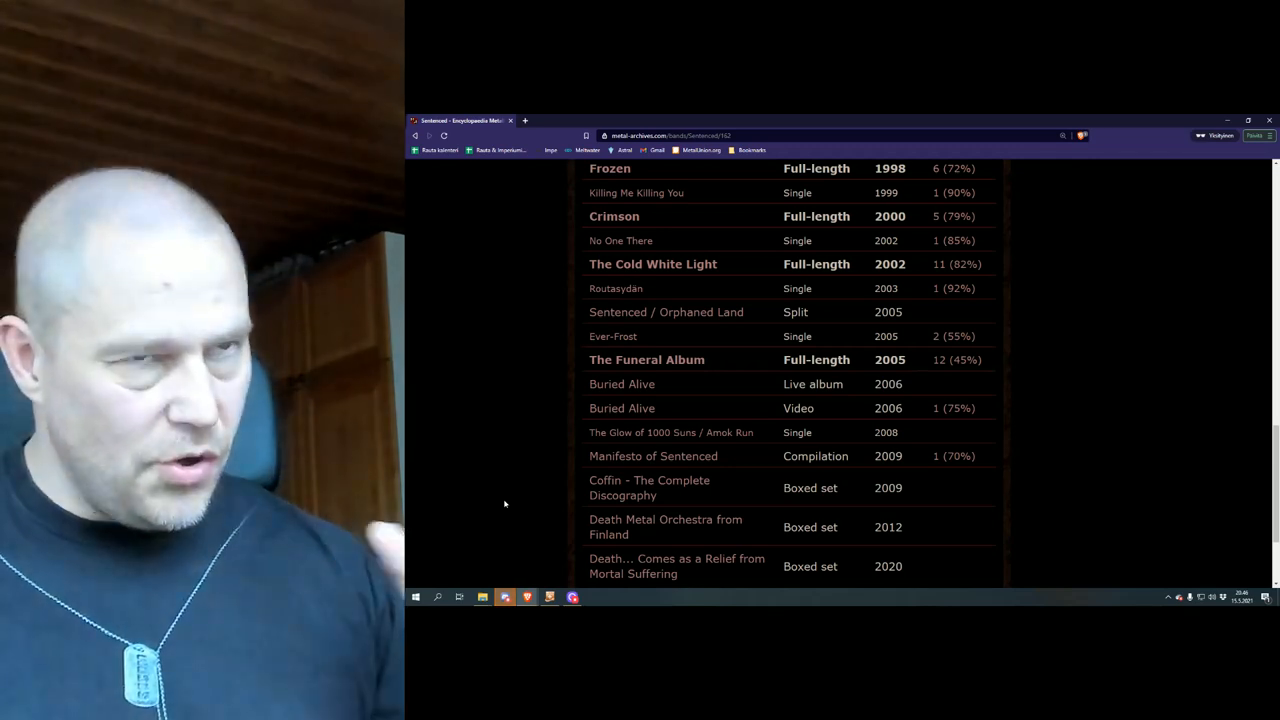
scroll(504, 503, down, 1)
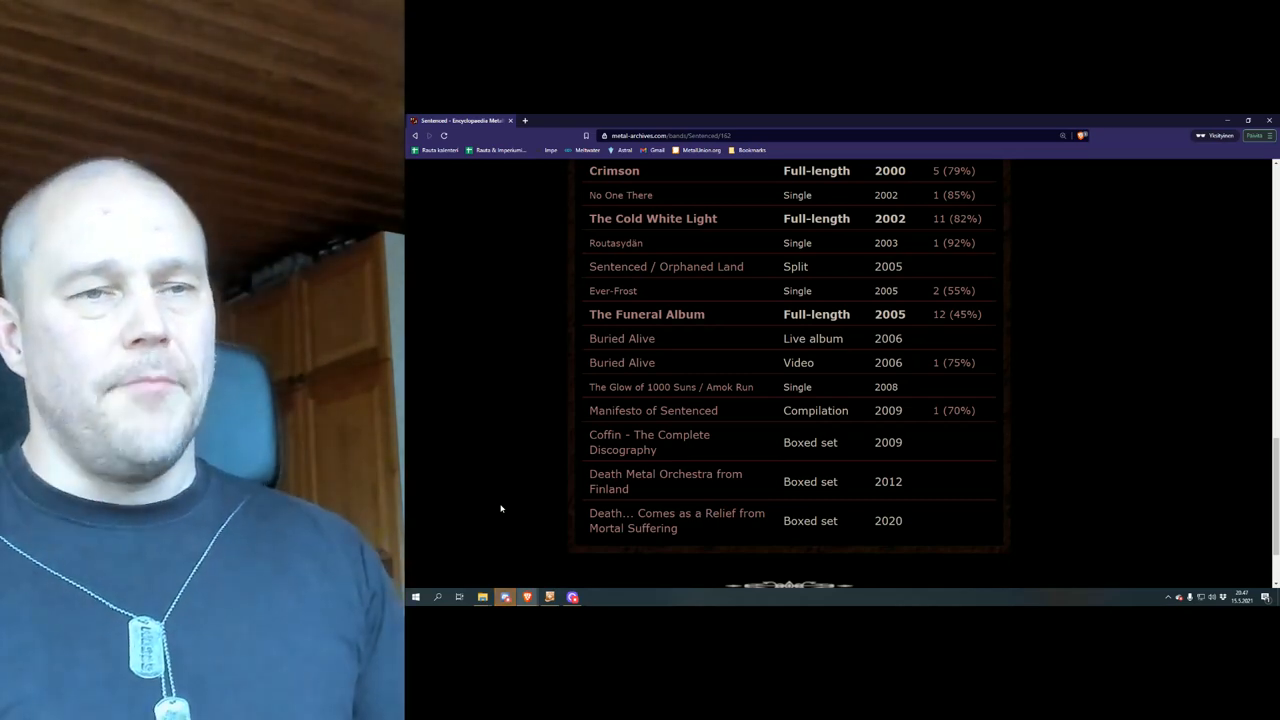
scroll(501, 508, up, 2)
scroll(501, 508, up, 1)
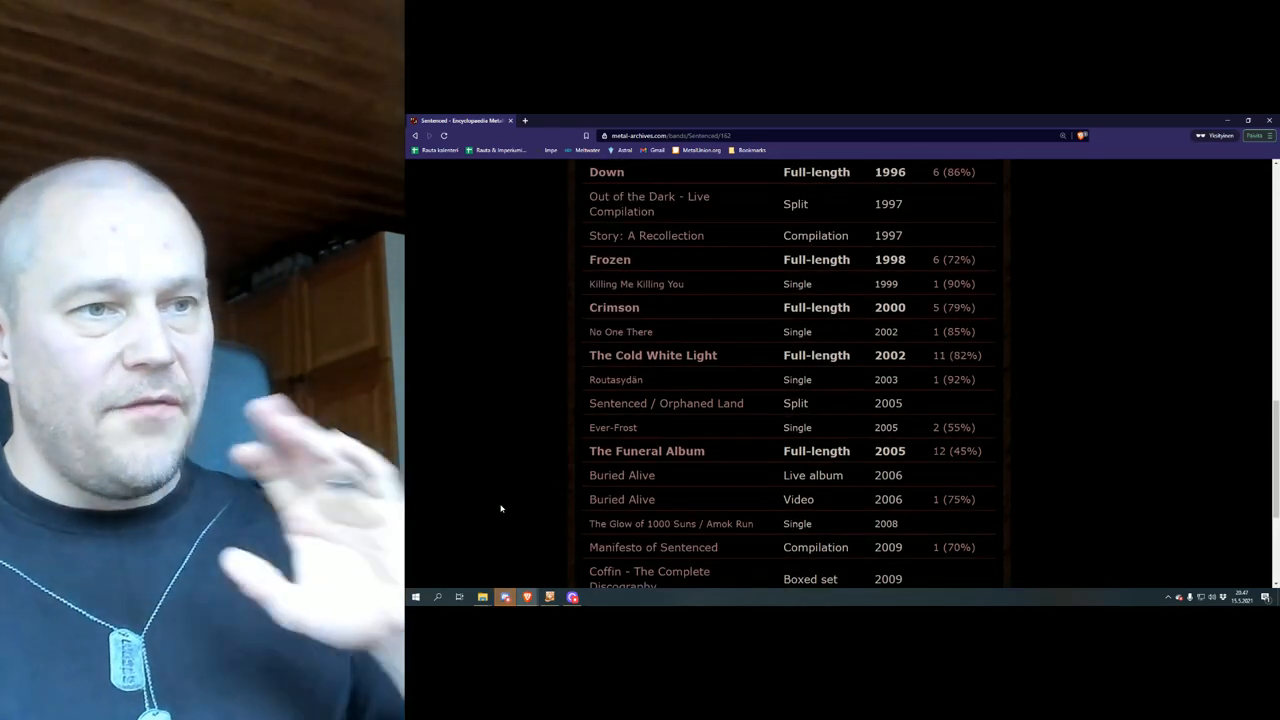
scroll(501, 508, up, 3)
scroll(501, 508, up, 3)
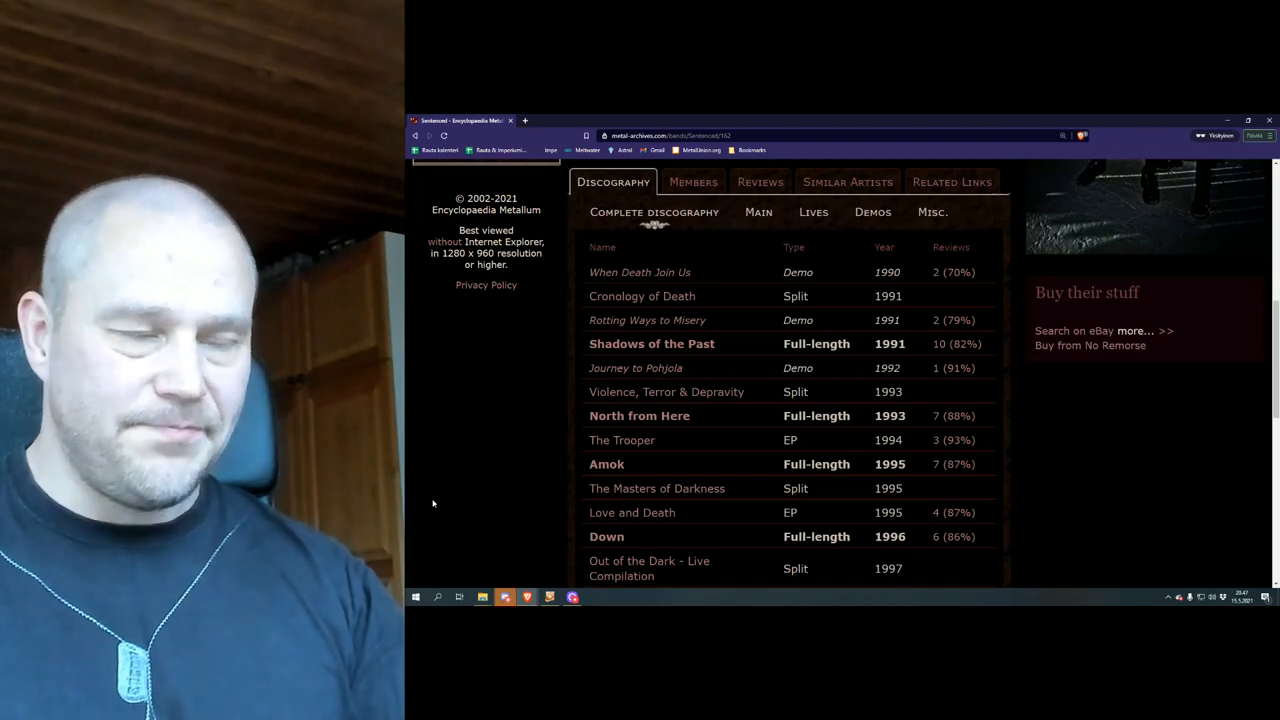
scroll(432, 503, down, 2)
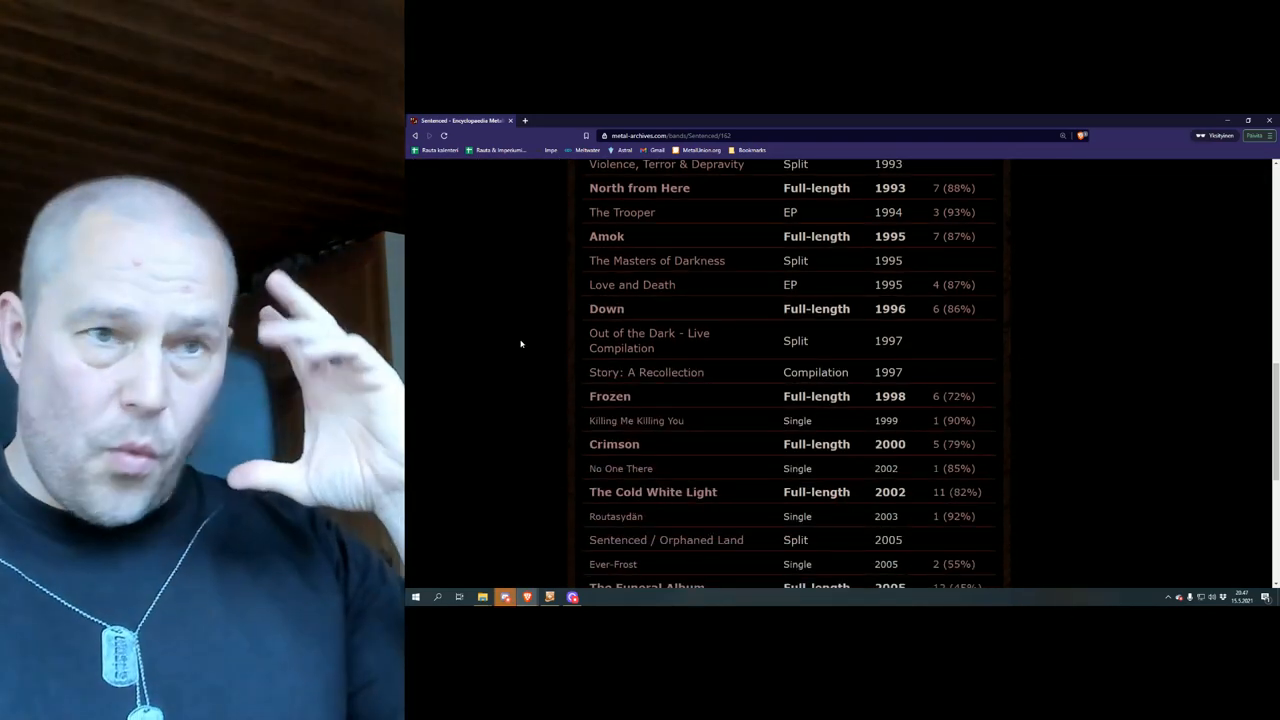
scroll(570, 326, down, 1)
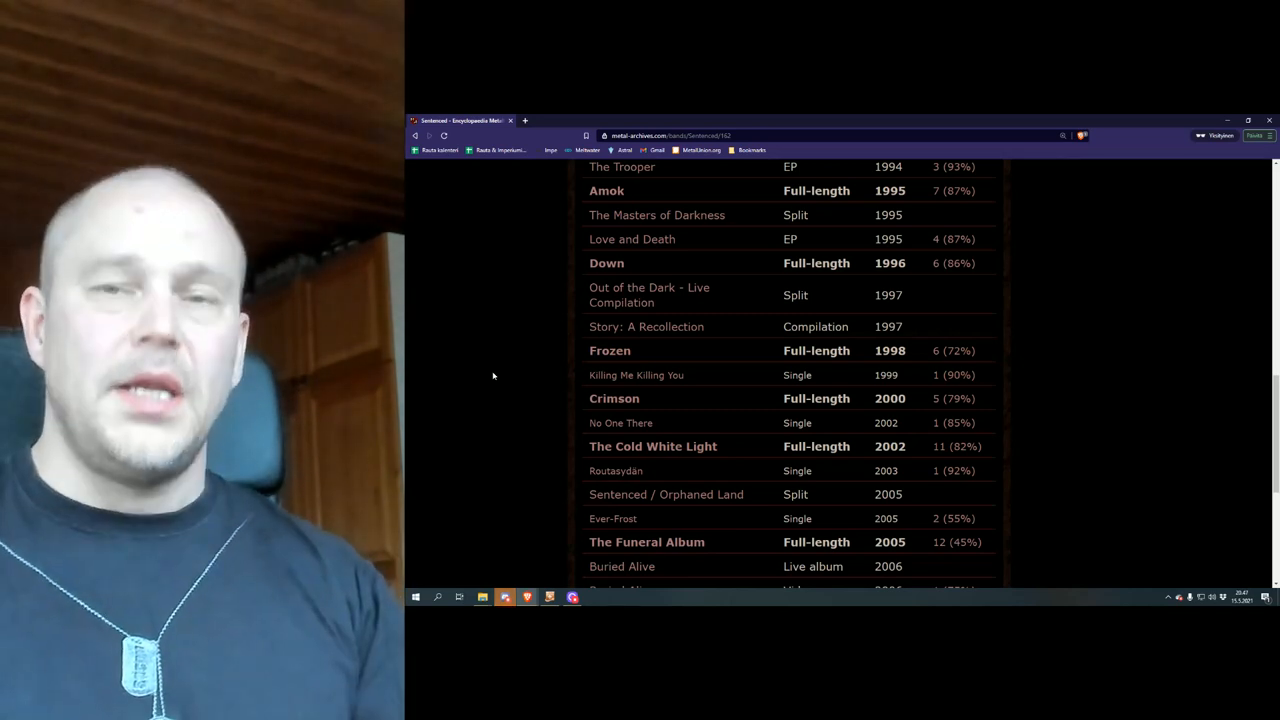
scroll(493, 376, down, 1)
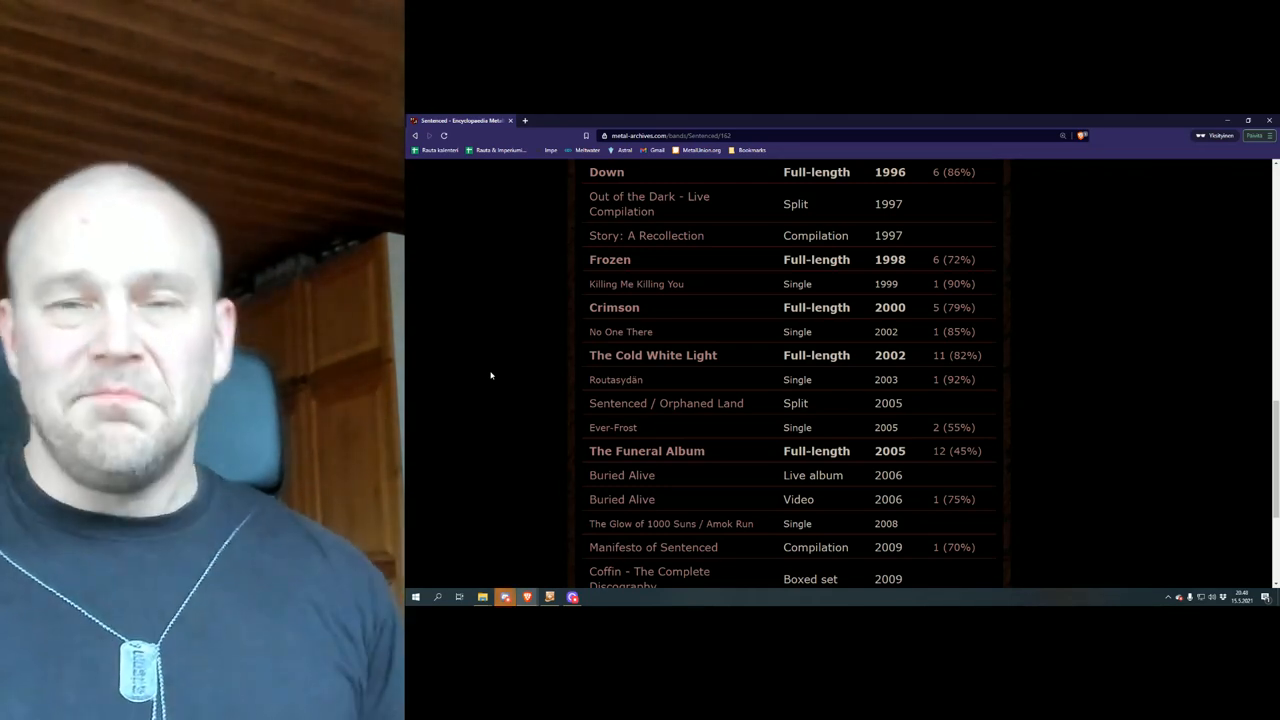
scroll(491, 375, down, 1)
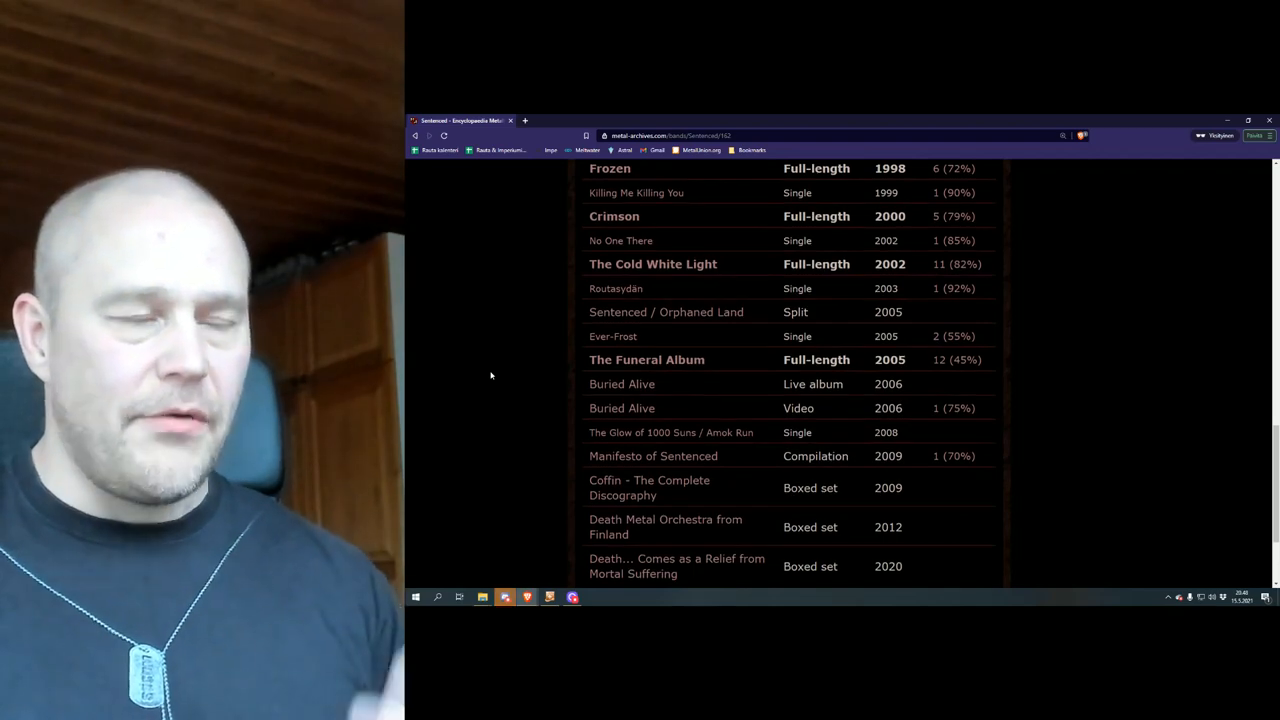
scroll(490, 376, up, 5)
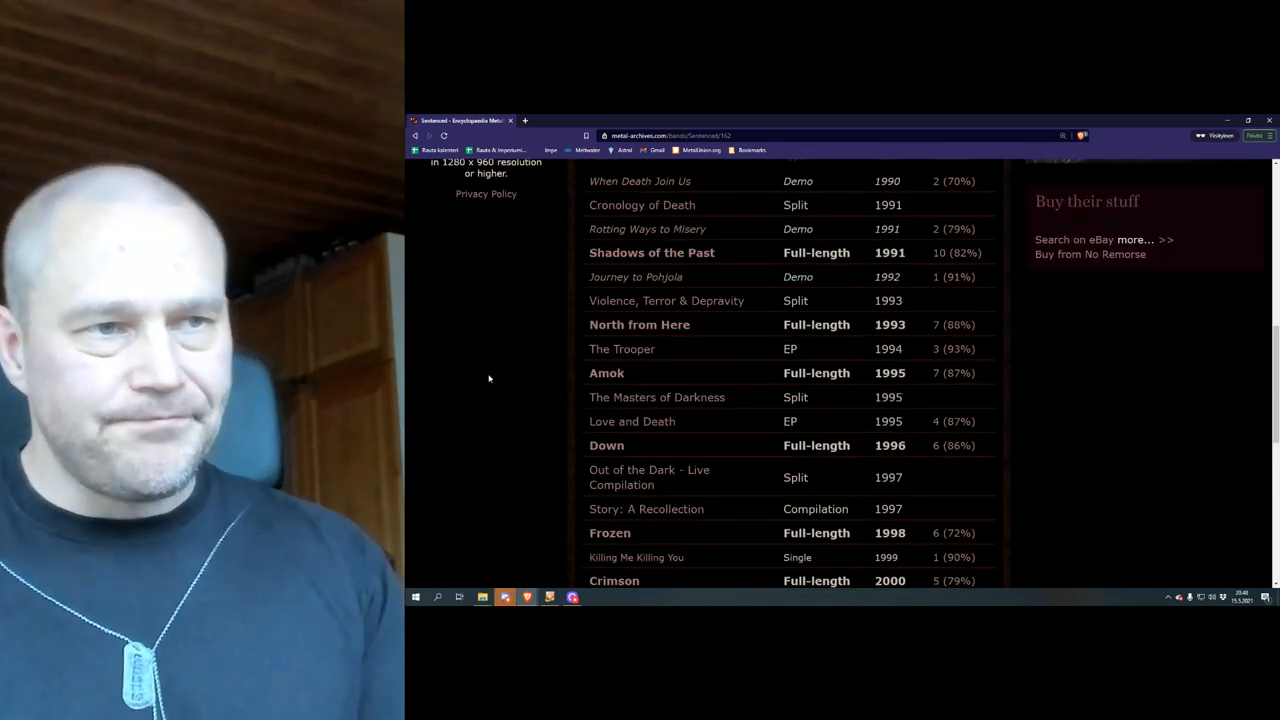
scroll(490, 376, up, 5)
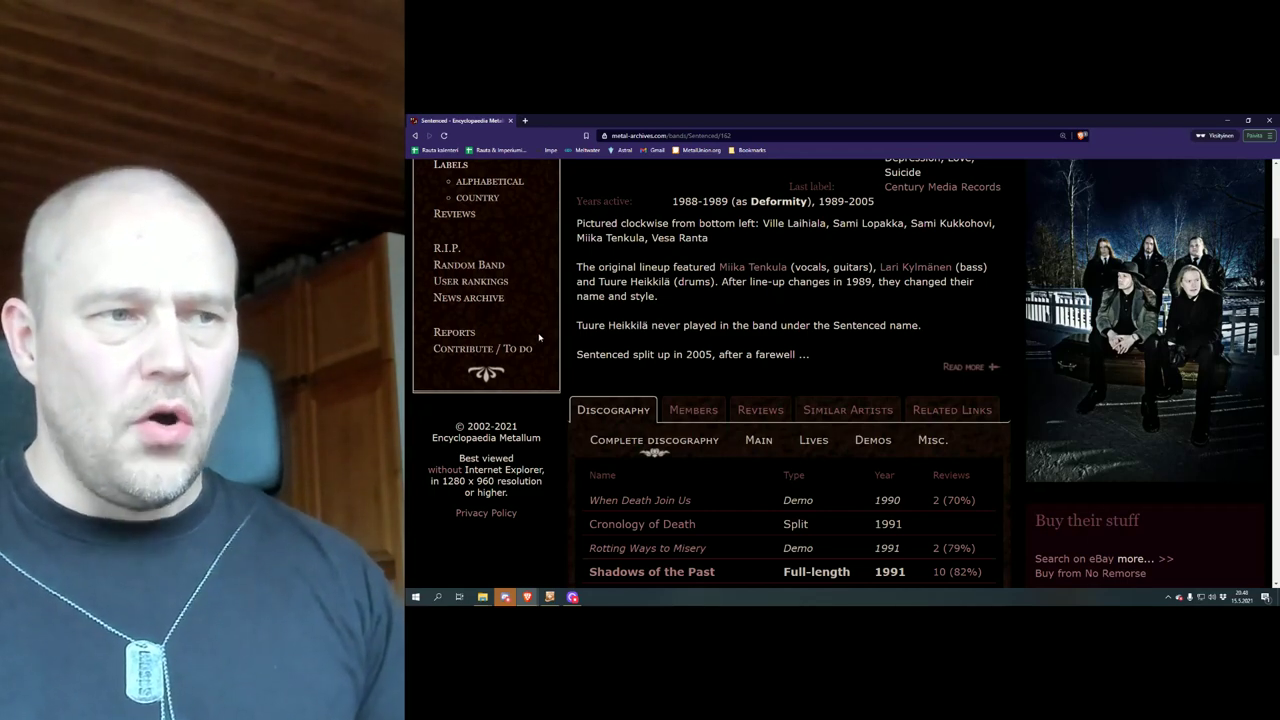
View the Sentenced member lineup and bring up link options for Miika Tenkula.
click(690, 411)
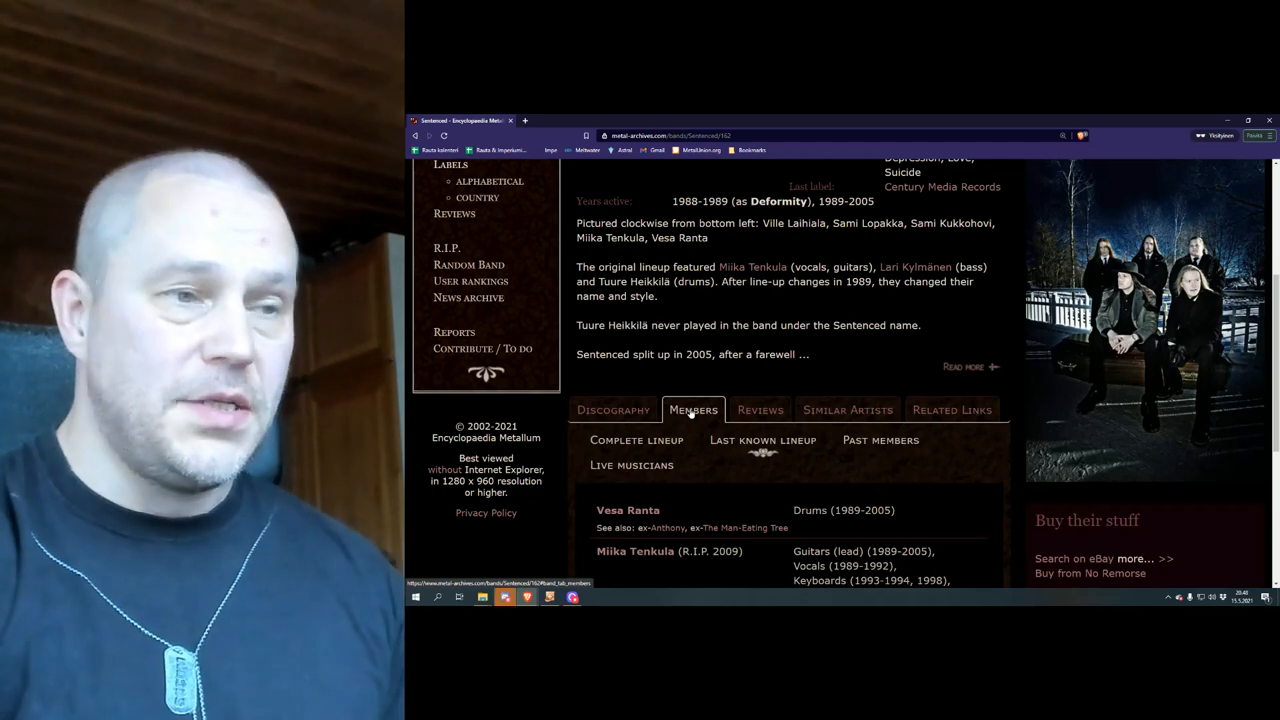
scroll(690, 411, down, 2)
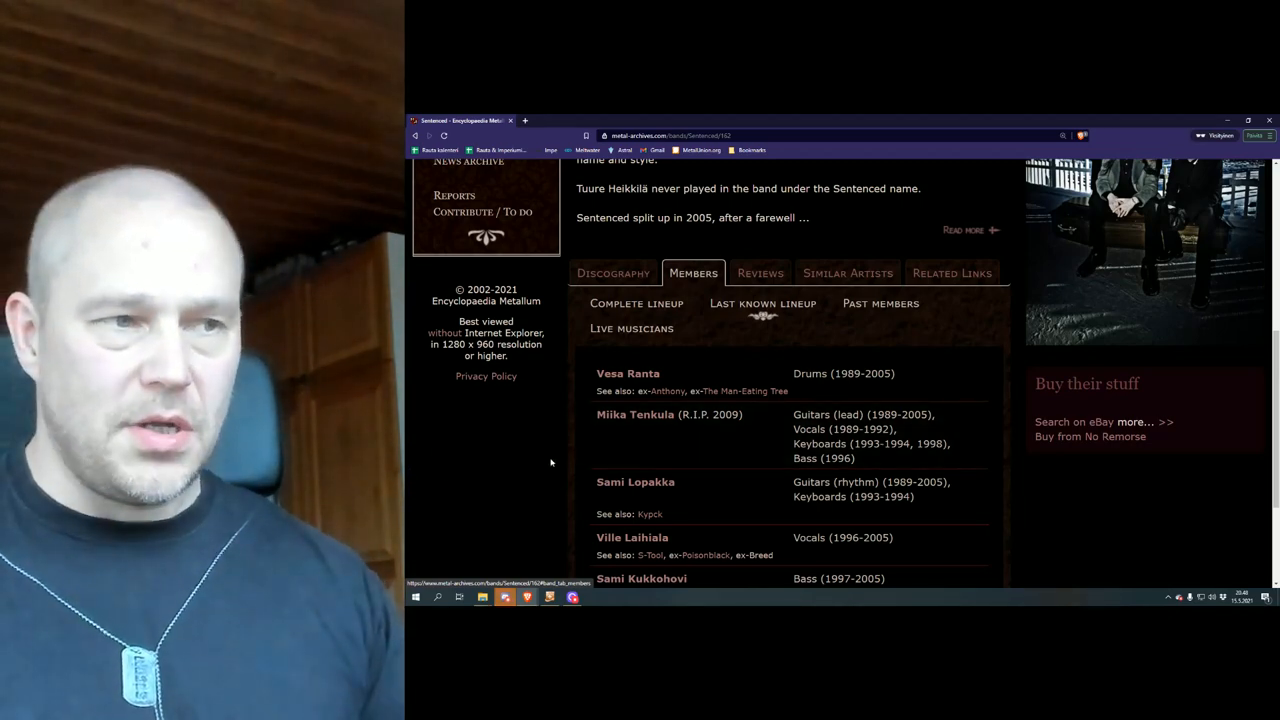
right_click(657, 415)
Open Miika Tenkula's artist page in a new tab and switch to it.
click(675, 422)
click(570, 120)
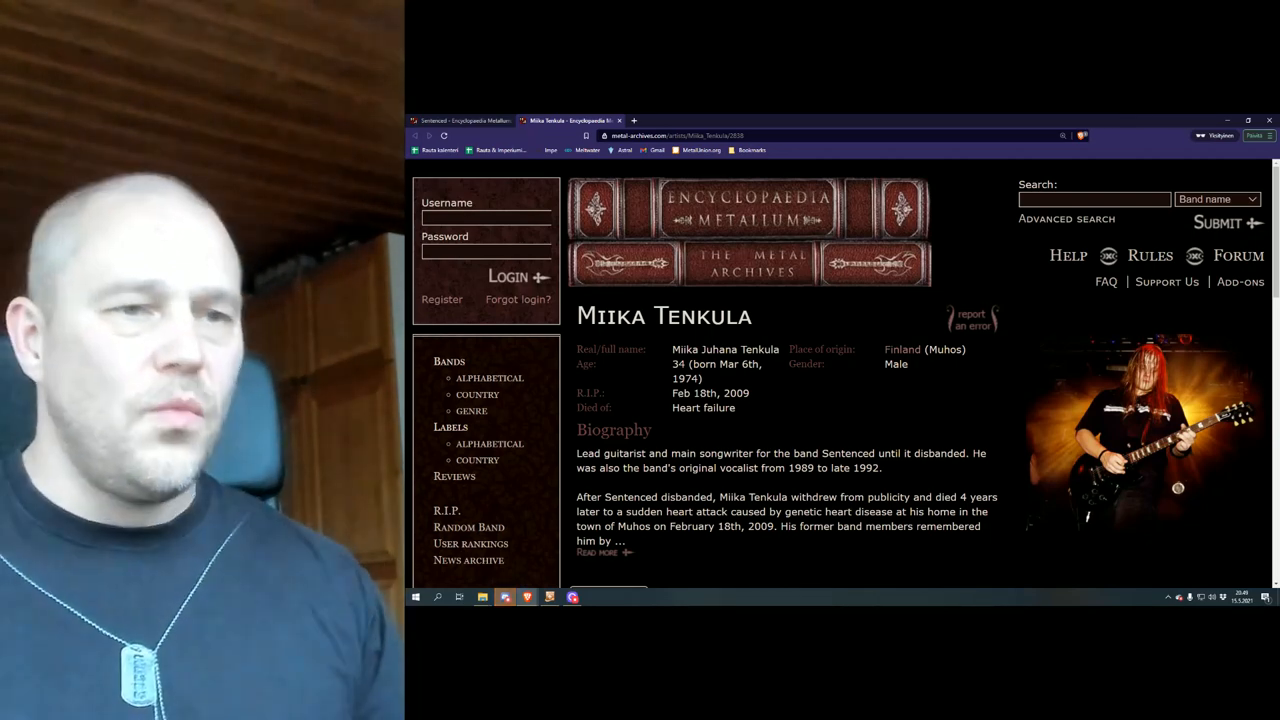
scroll(790, 400, down, 1)
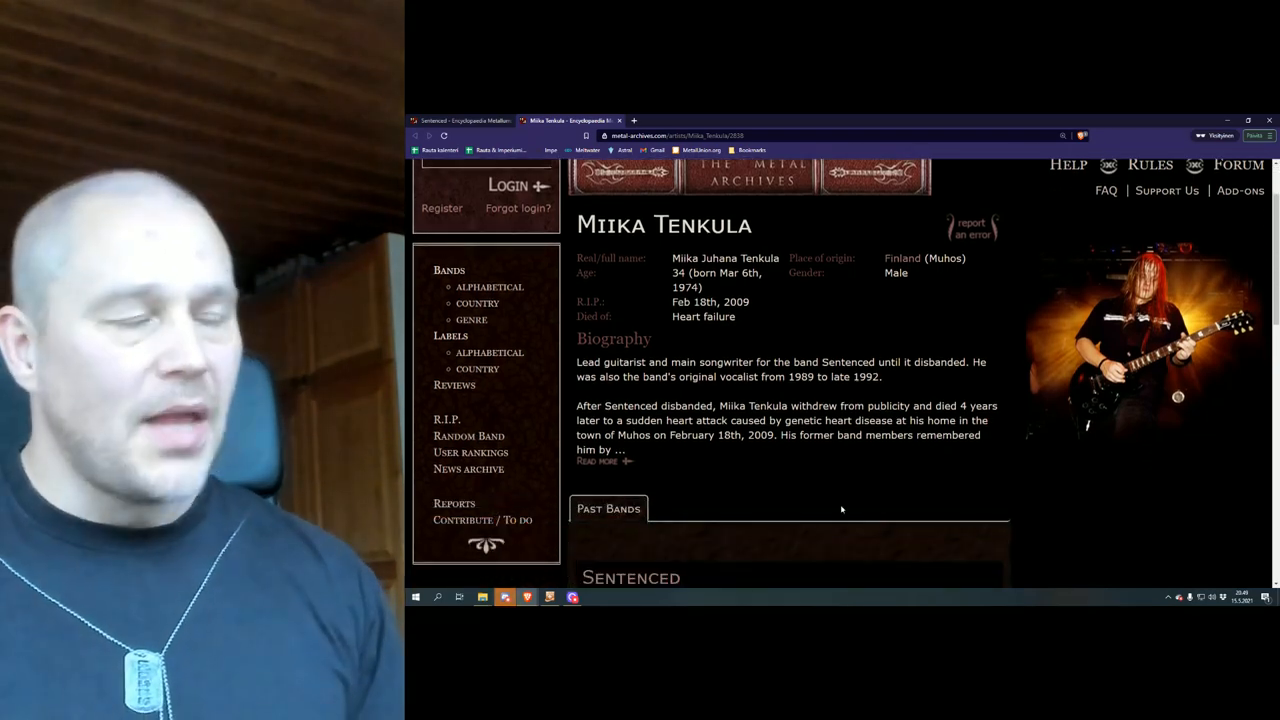
scroll(841, 509, down, 2)
scroll(841, 509, down, 1)
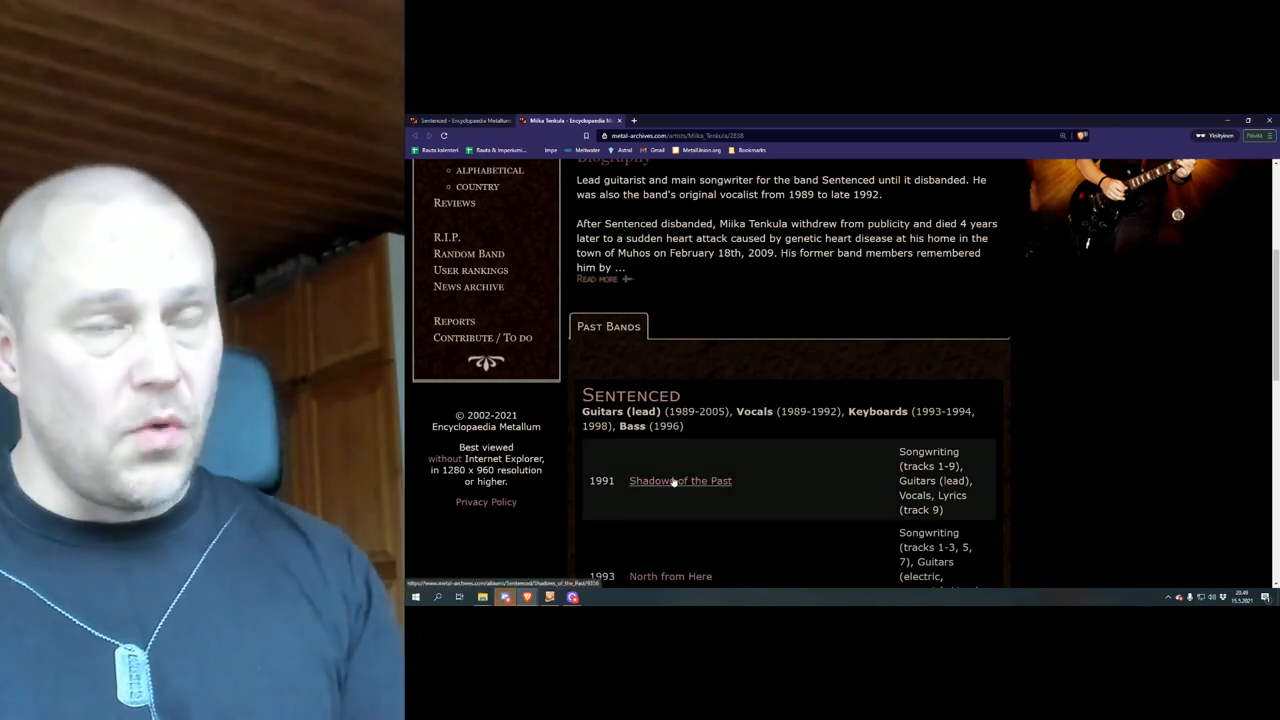
scroll(700, 400, down, 1)
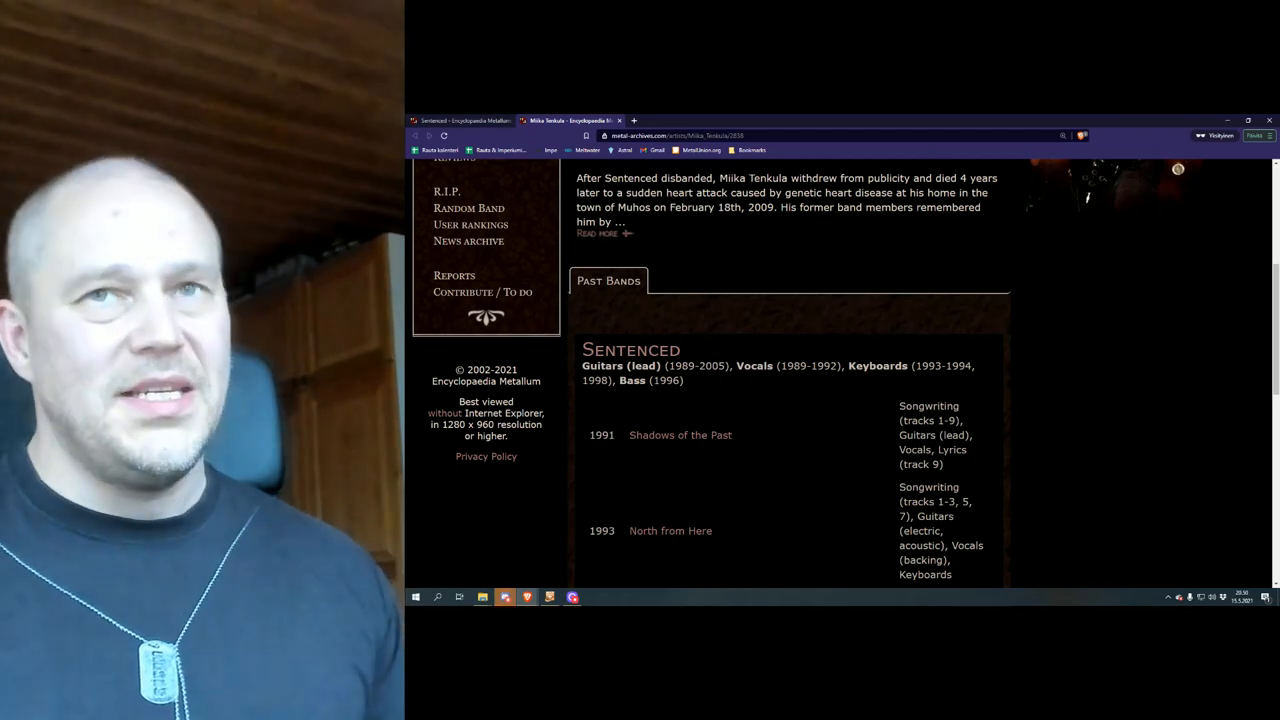
scroll(616, 233, down, 1)
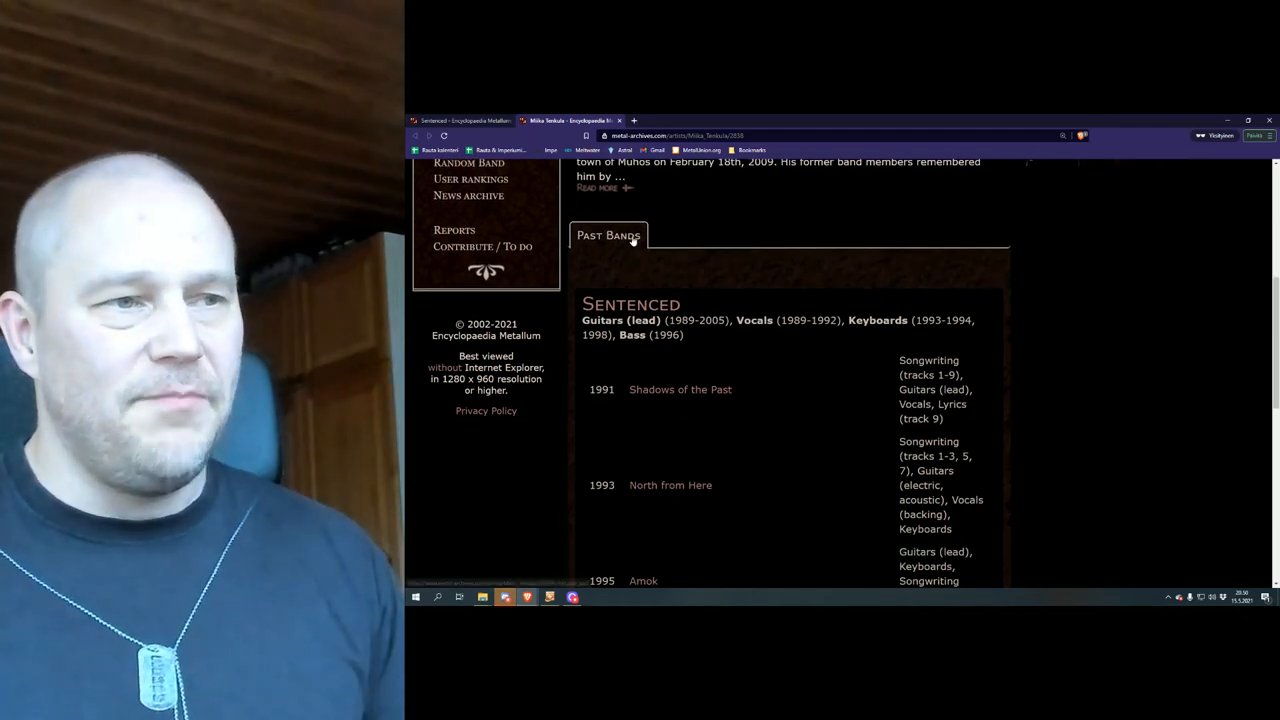
scroll(616, 233, down, 4)
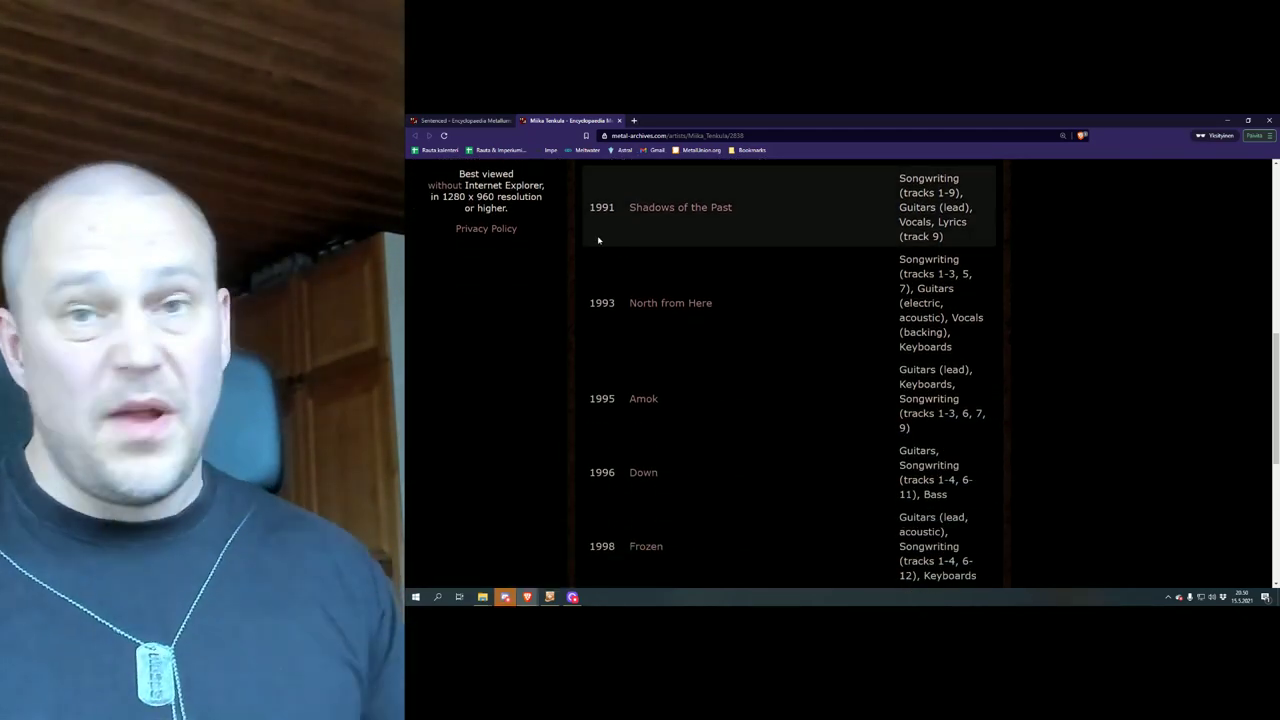
Close the Miika Tenkula tab and return to the Sentenced band page.
click(619, 120)
scroll(686, 295, down, 3)
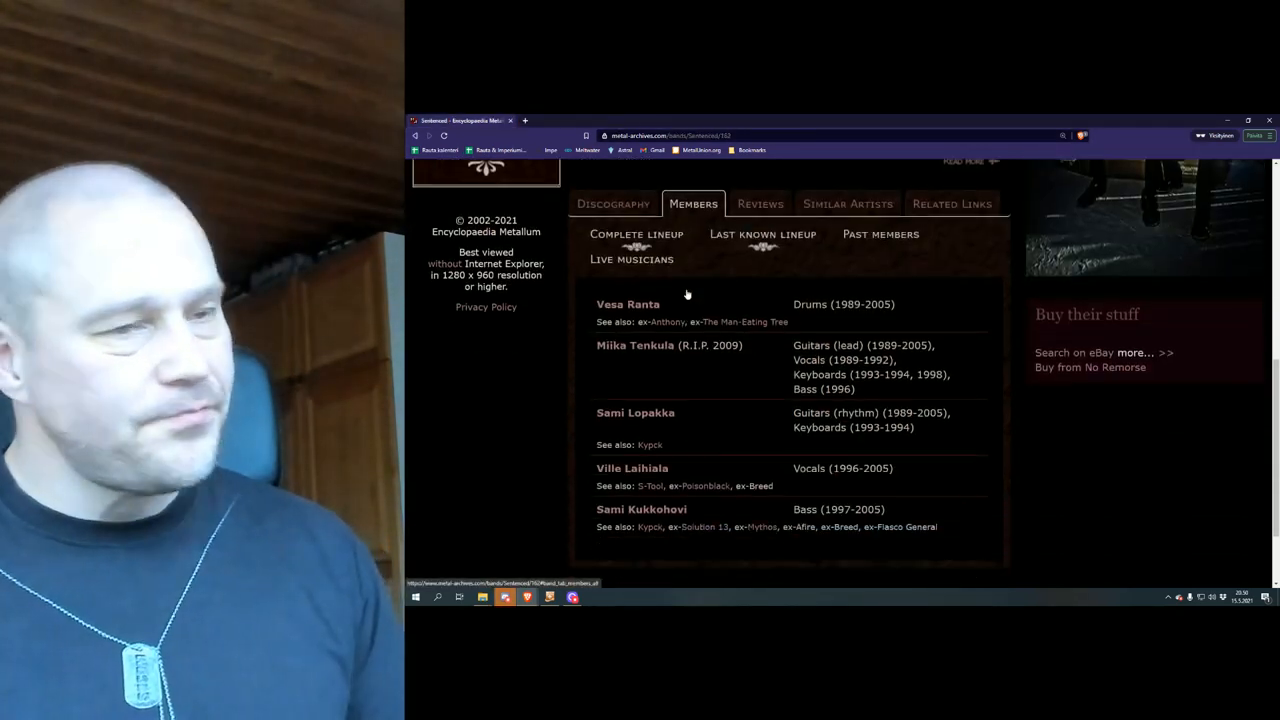
scroll(686, 295, down, 1)
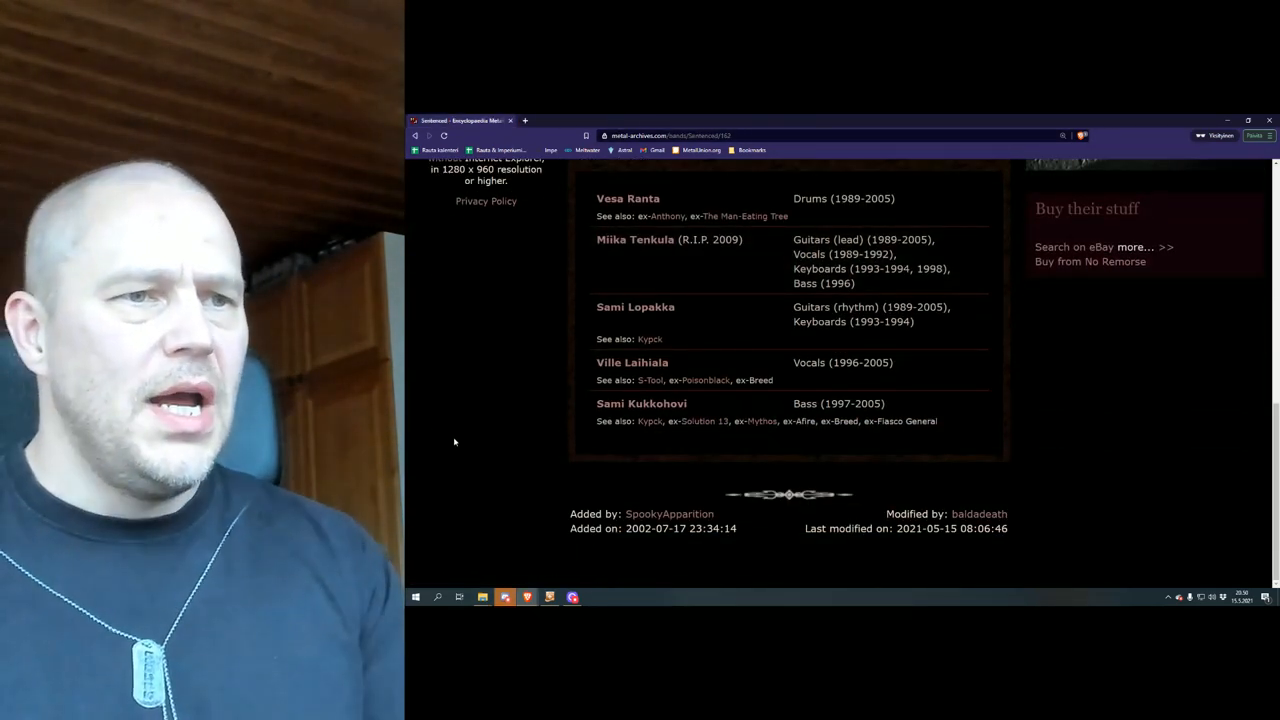
scroll(600, 400, up, 3)
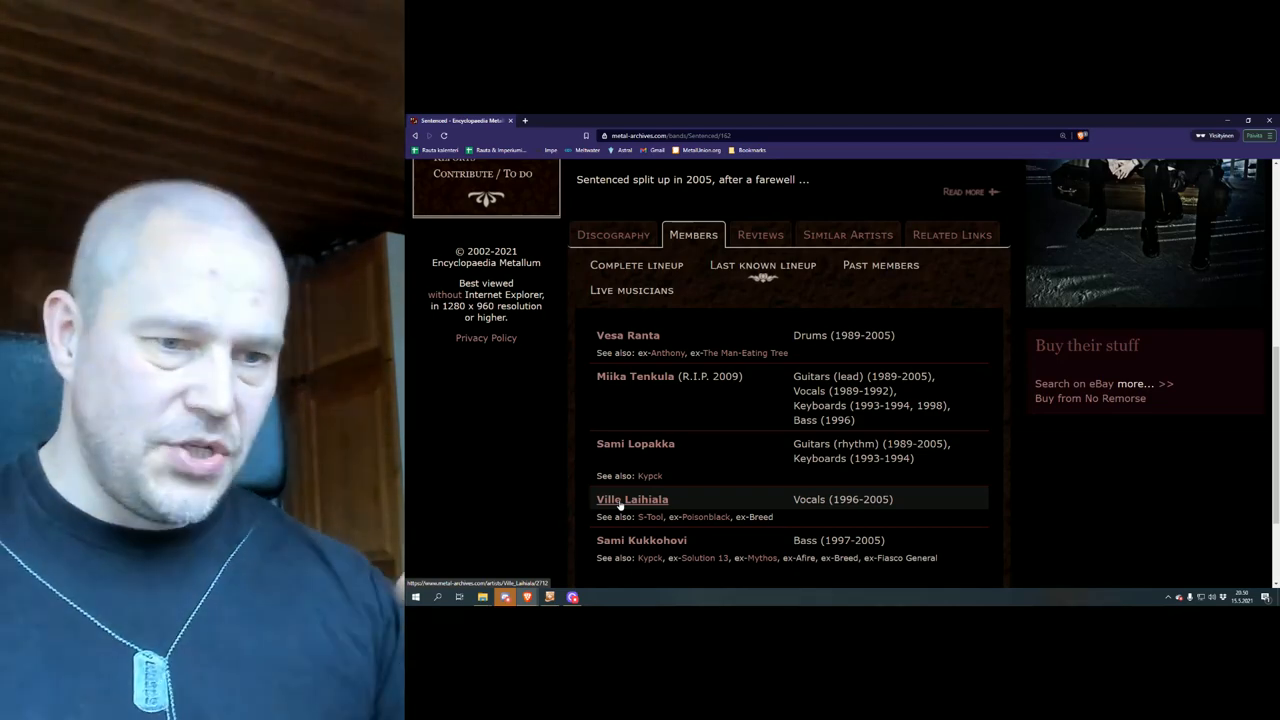
scroll(620, 505, up, 1)
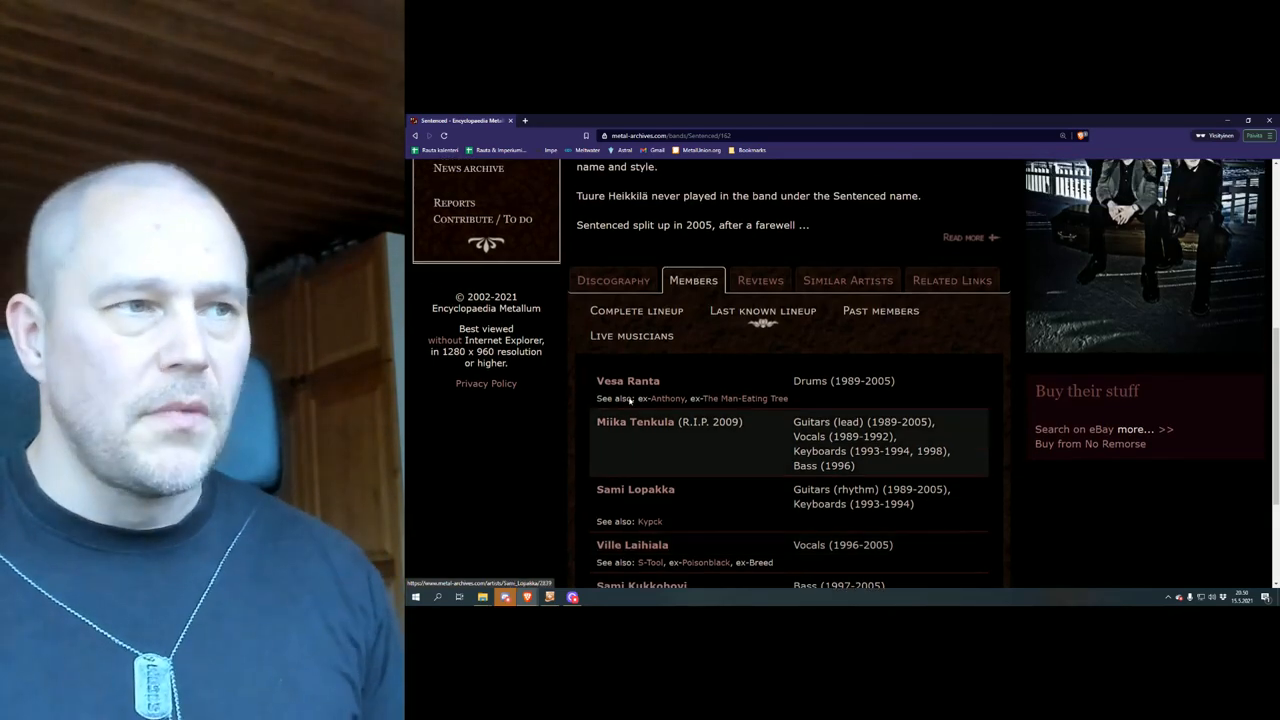
Show the Sentenced discography table in place of the members lineup.
click(613, 280)
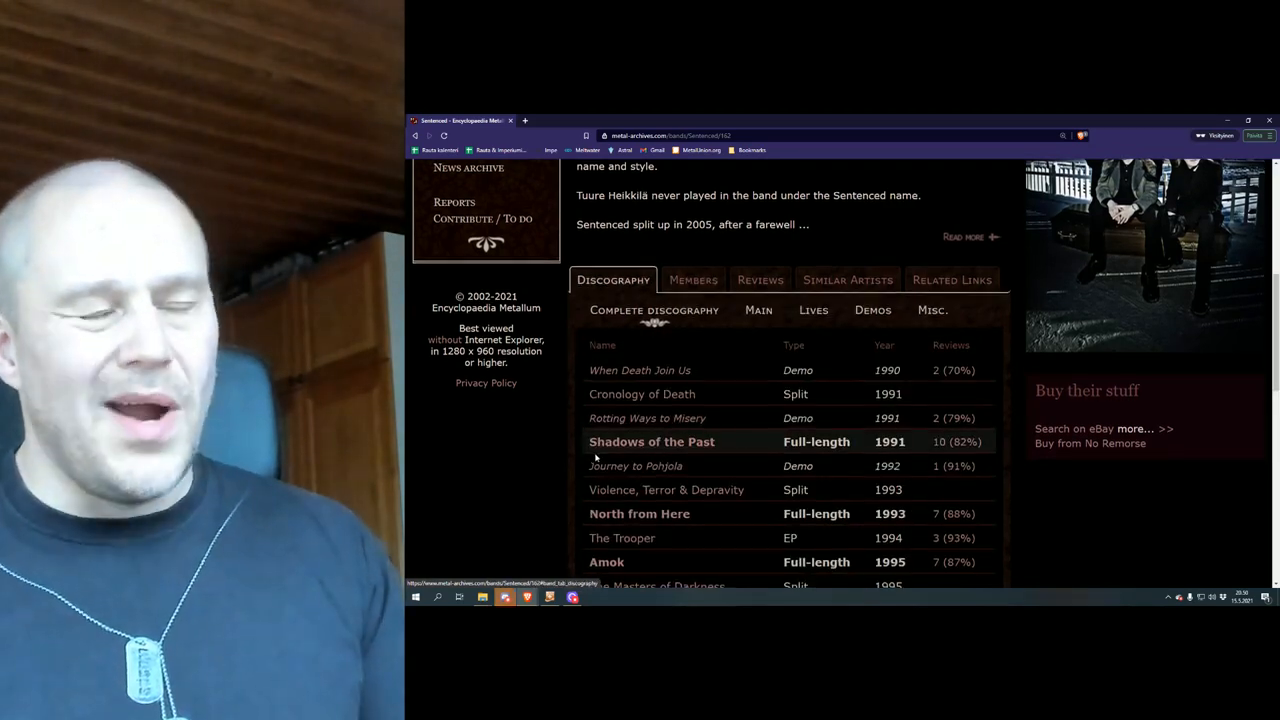
scroll(600, 443, down, 2)
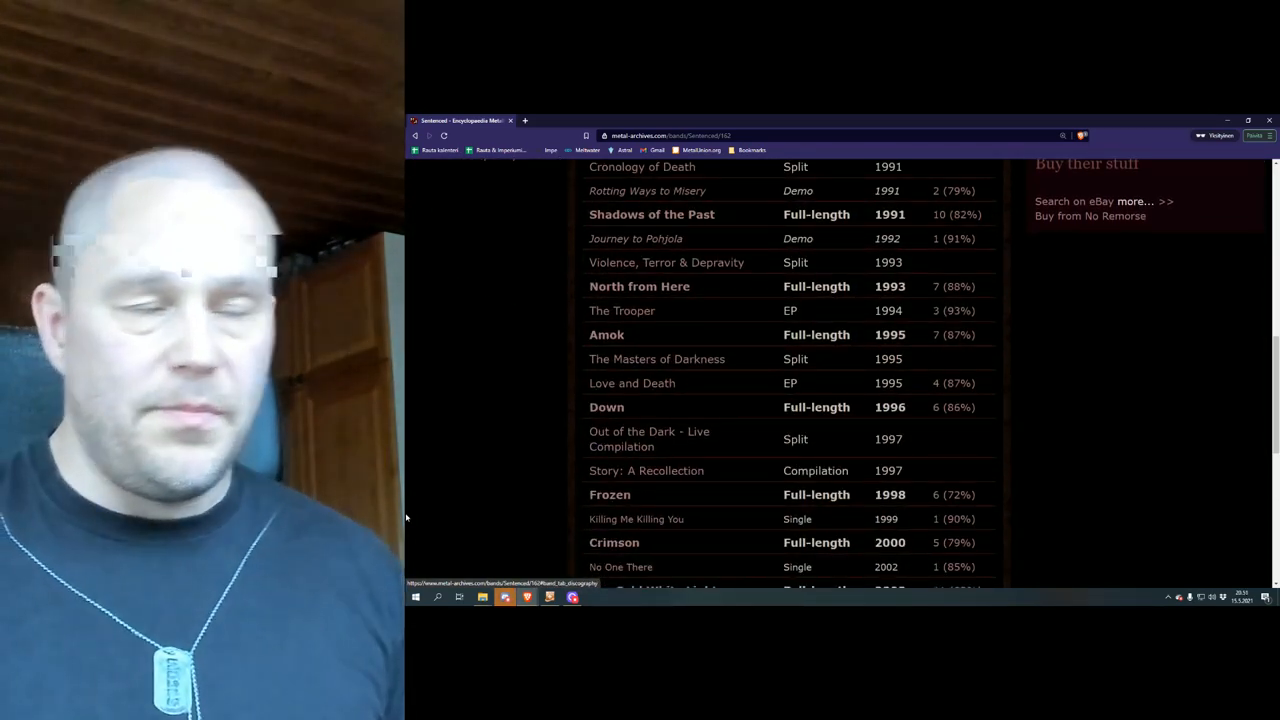
scroll(484, 483, down, 3)
scroll(484, 483, down, 3)
scroll(484, 483, down, 1)
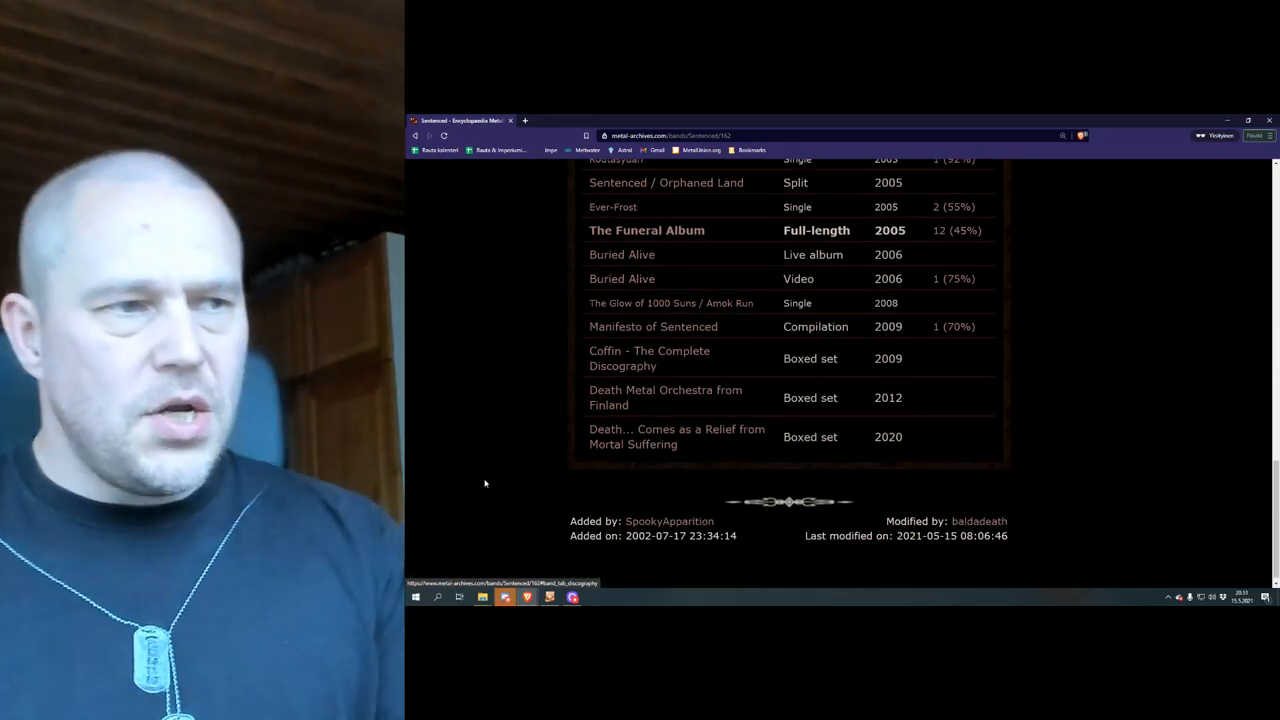
scroll(484, 483, up, 15)
scroll(500, 485, down, 4)
scroll(512, 488, down, 3)
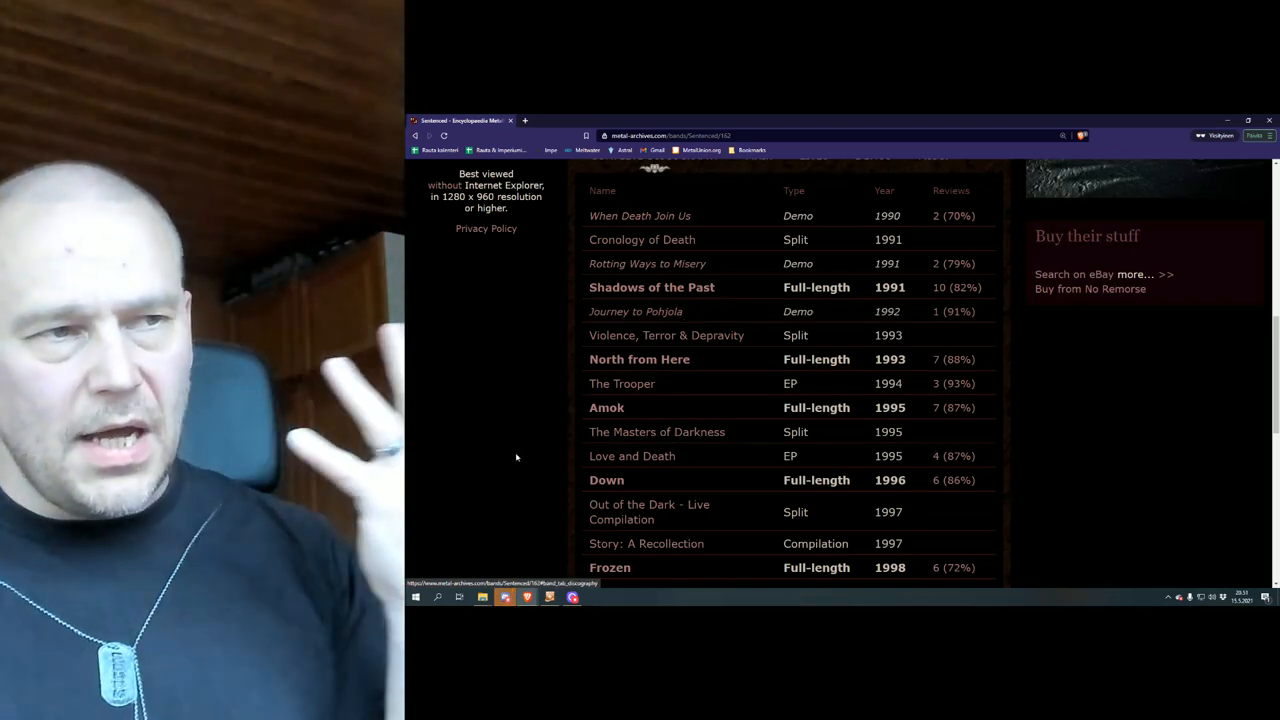
scroll(516, 457, down, 1)
scroll(516, 457, down, 3)
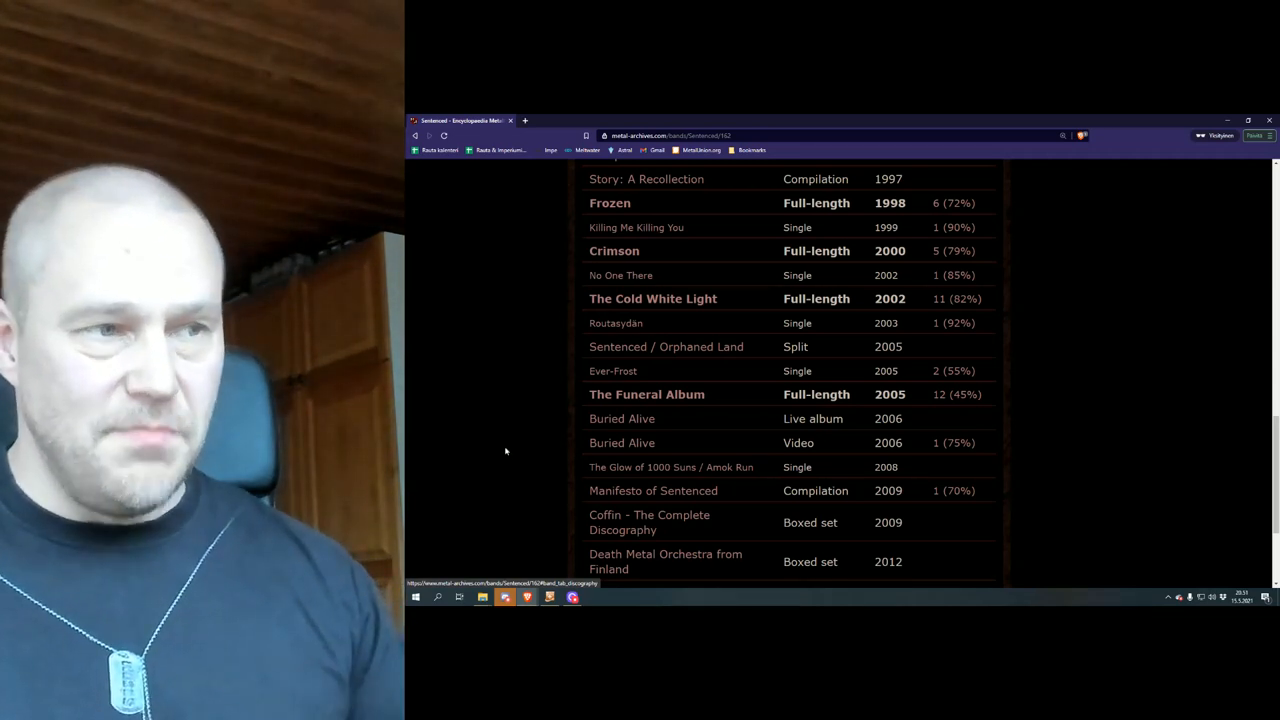
scroll(505, 451, up, 1)
scroll(505, 451, up, 5)
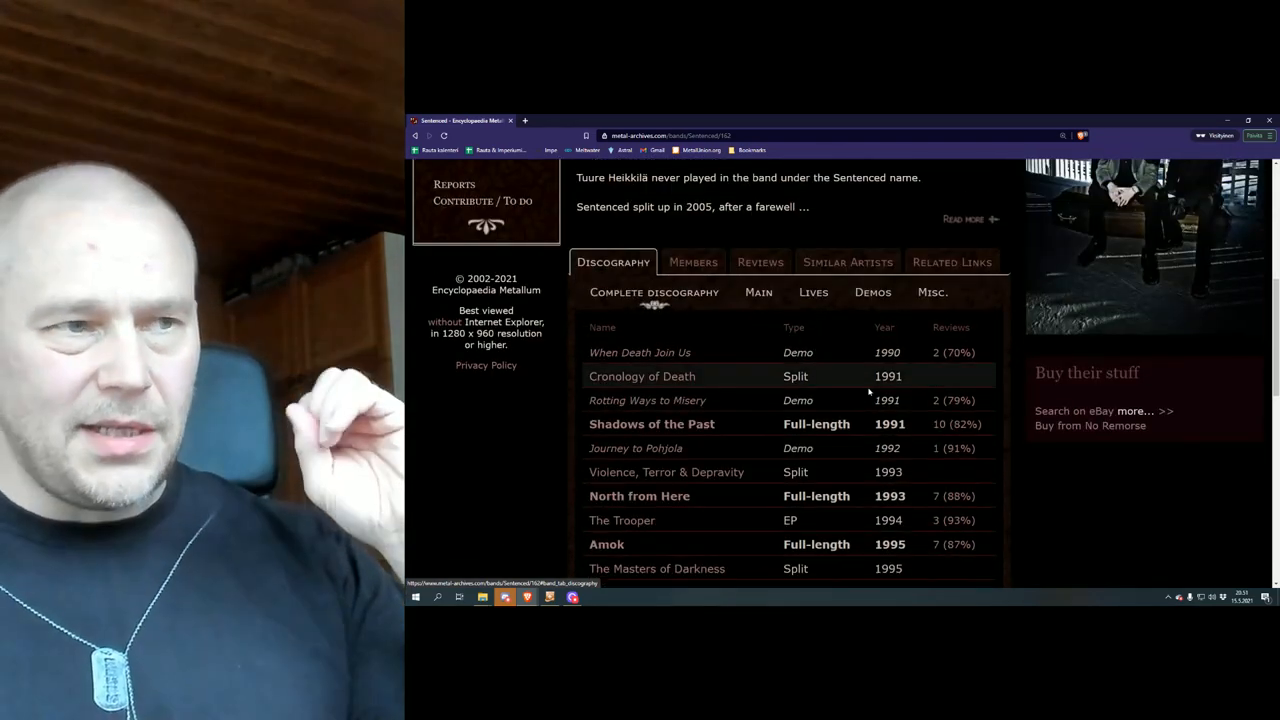
scroll(1032, 400, down, 2)
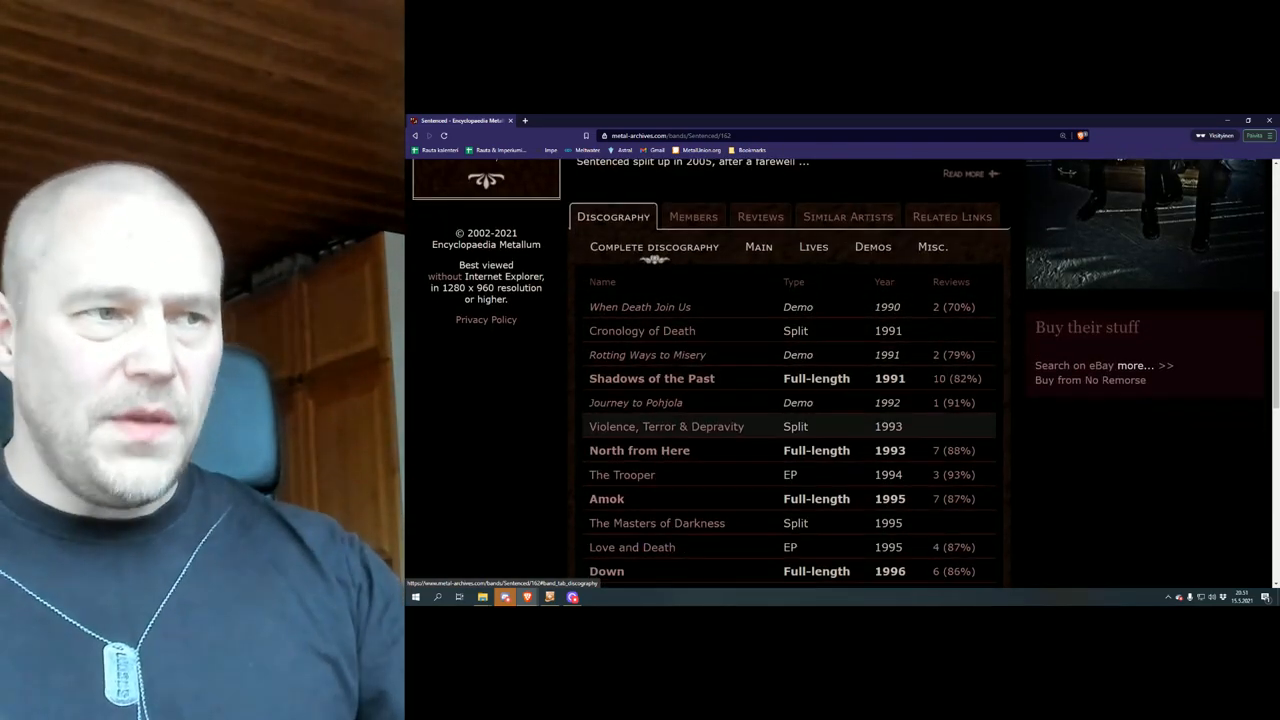
scroll(1050, 300, down, 3)
scroll(1053, 180, up, 1)
scroll(1070, 300, up, 1)
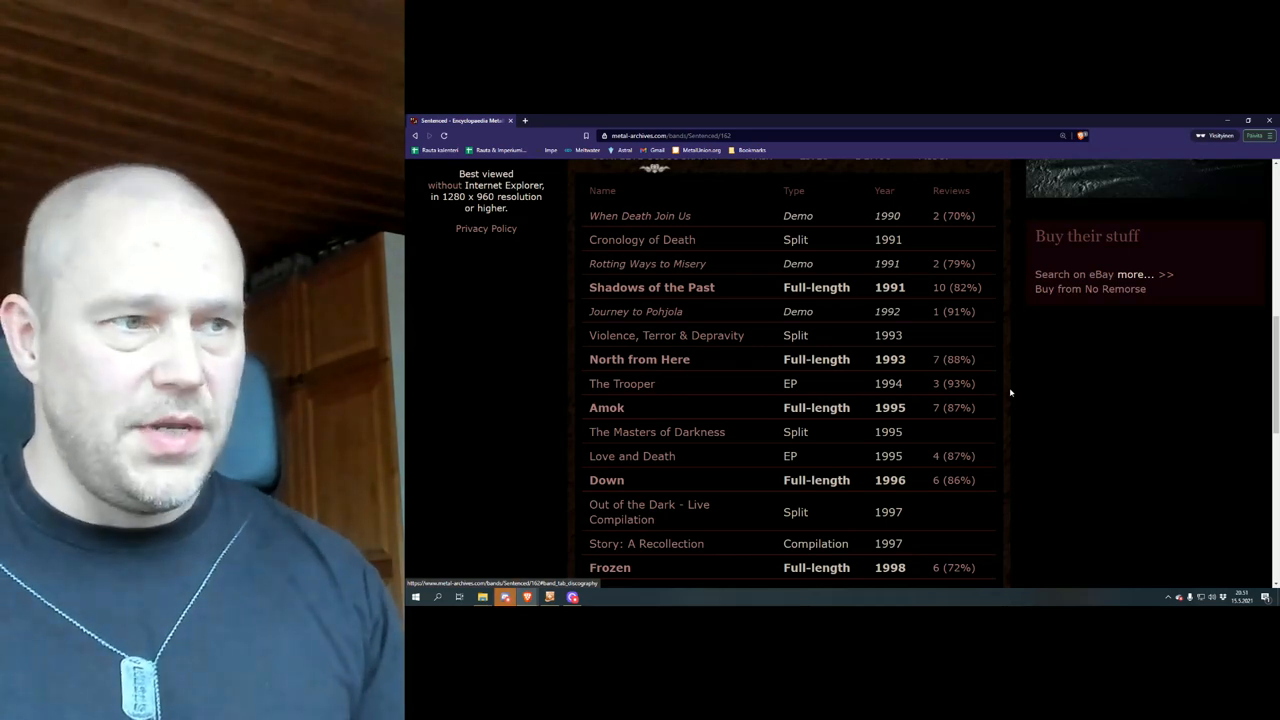
scroll(990, 414, down, 2)
scroll(1000, 410, down, 1)
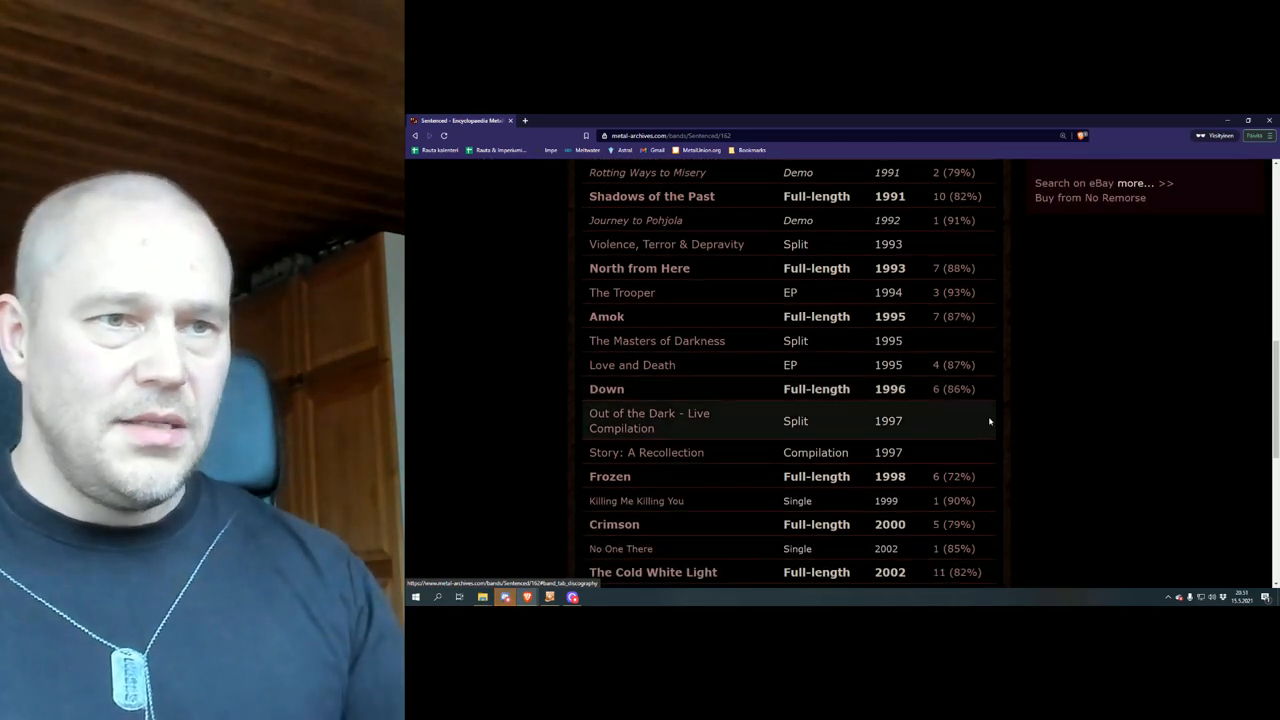
scroll(1040, 397, down, 2)
scroll(1040, 397, down, 2)
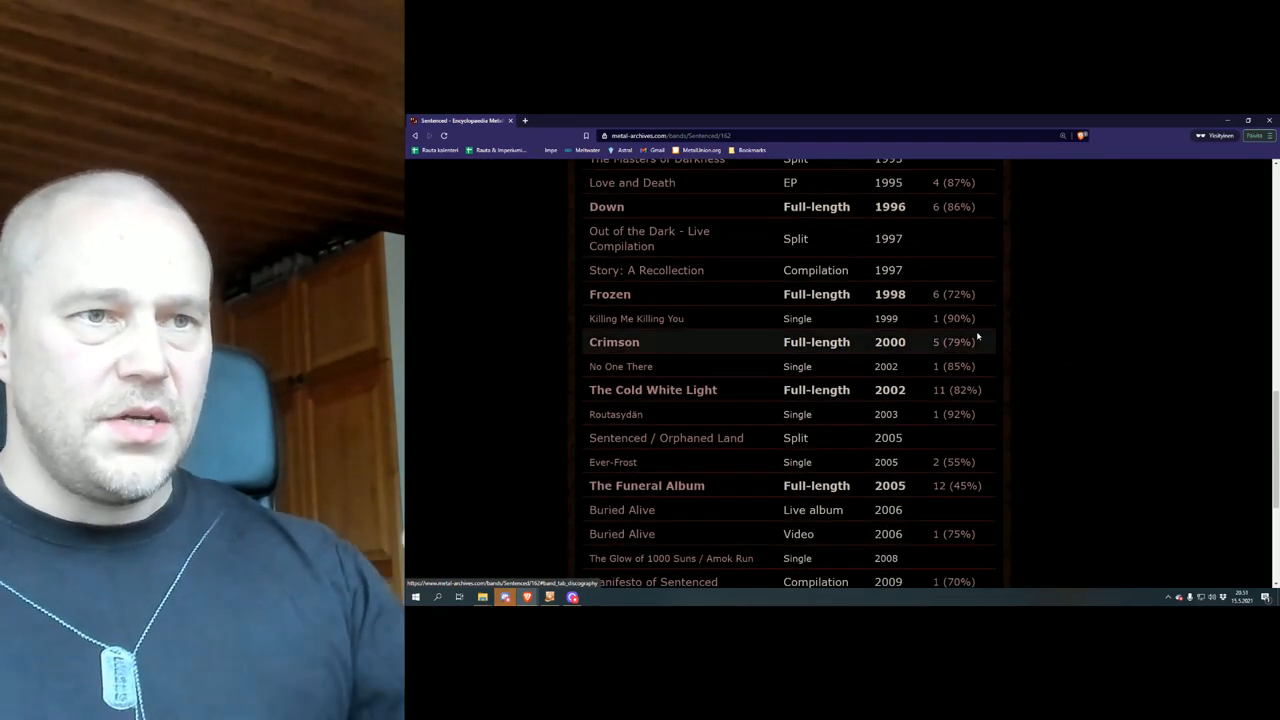
scroll(1013, 412, down, 2)
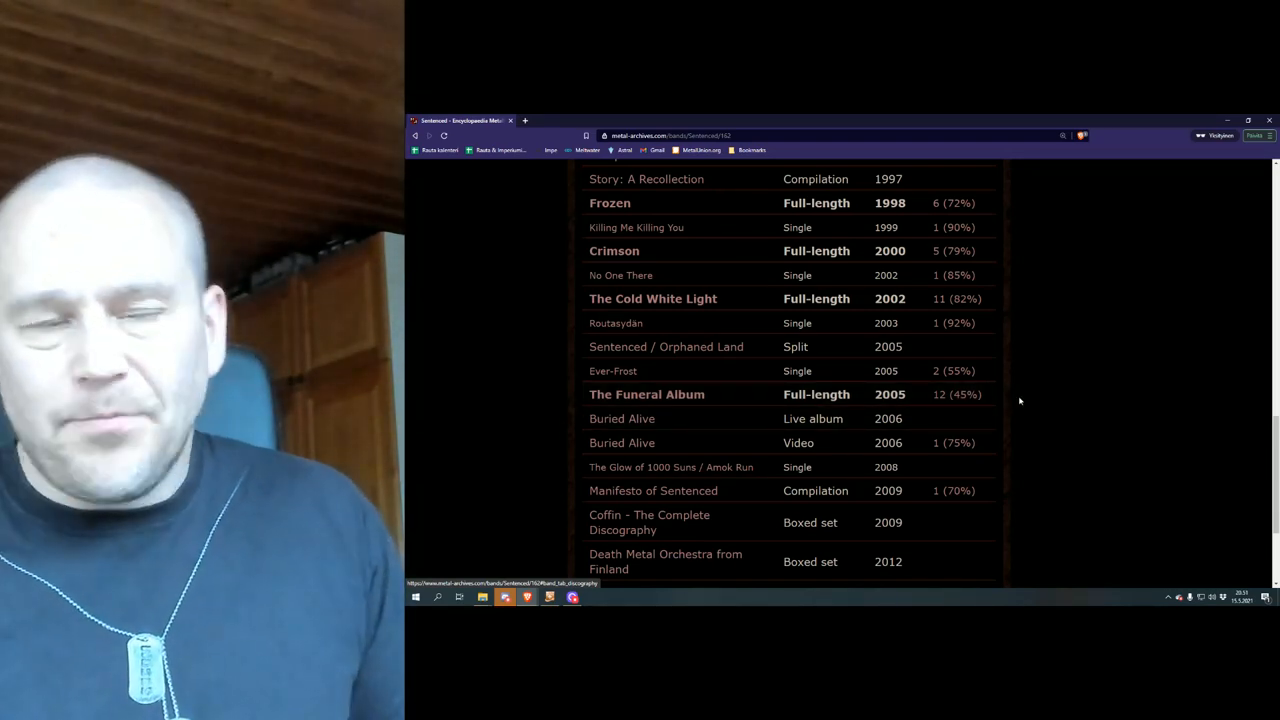
scroll(1019, 400, up, 1)
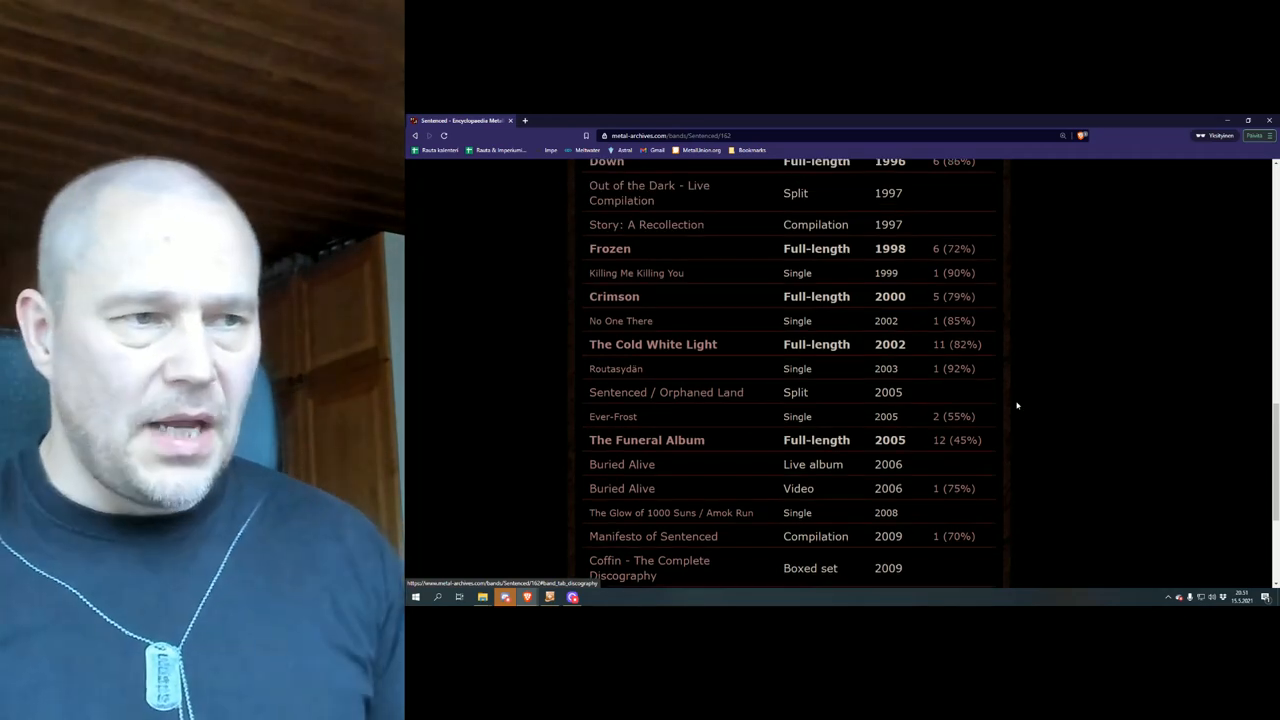
scroll(1015, 403, up, 1)
scroll(1012, 407, up, 3)
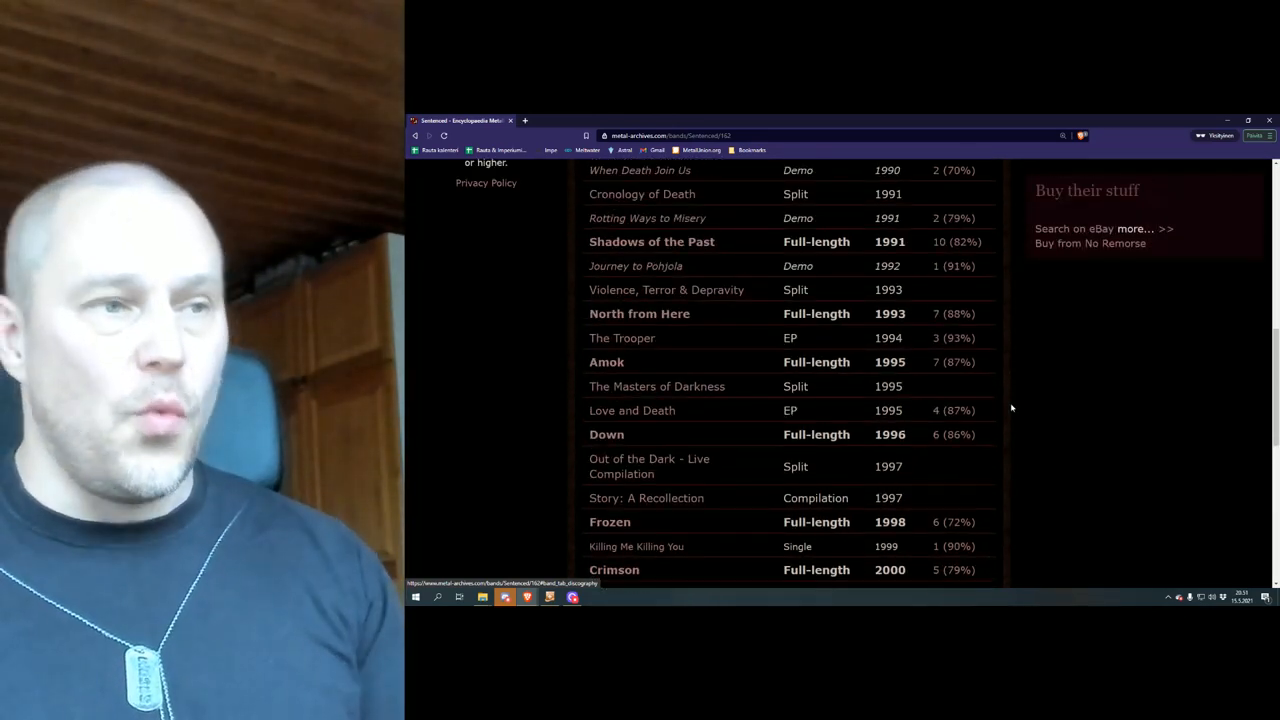
scroll(1012, 407, up, 1)
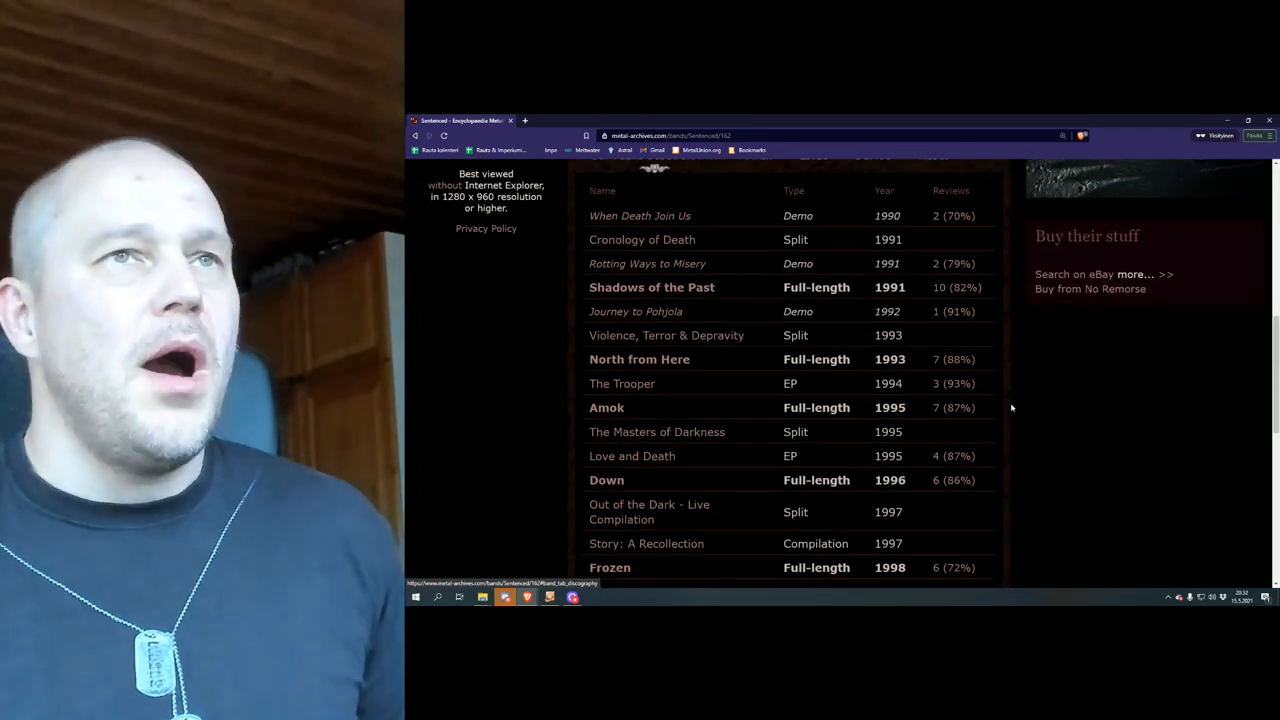
scroll(1012, 407, down, 3)
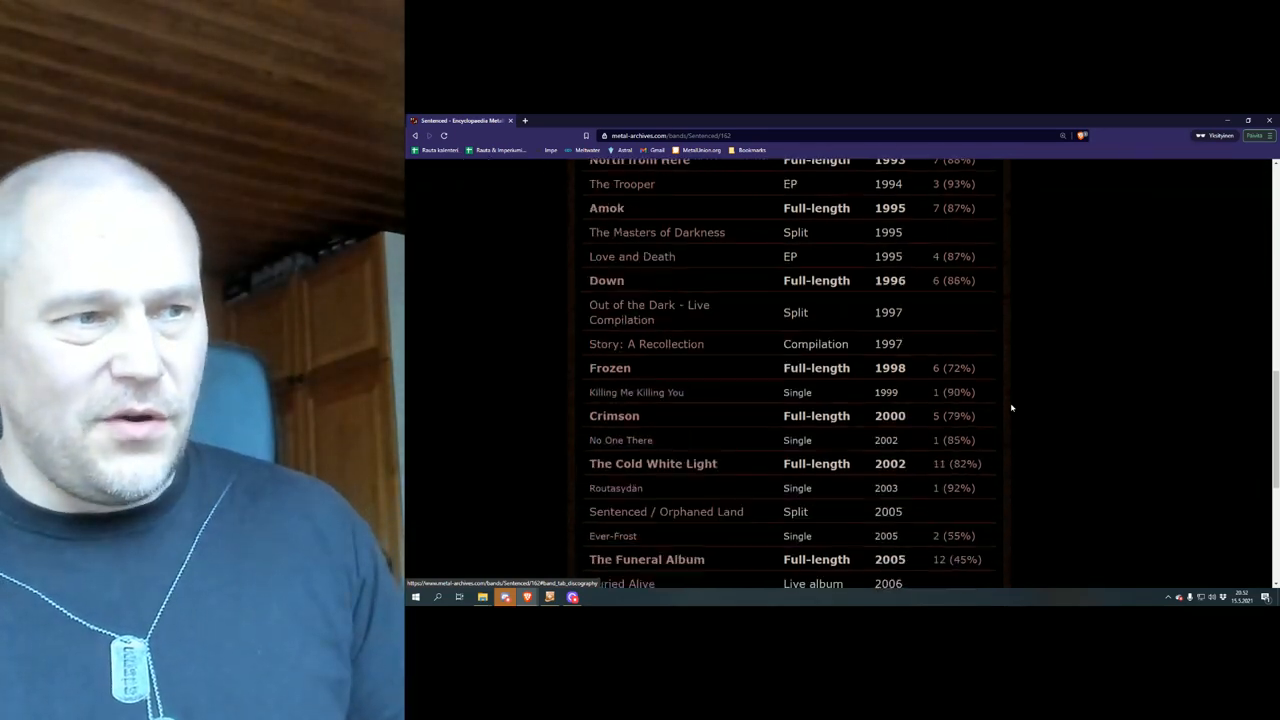
scroll(1012, 407, down, 2)
scroll(1012, 407, up, 2)
scroll(1012, 407, up, 1)
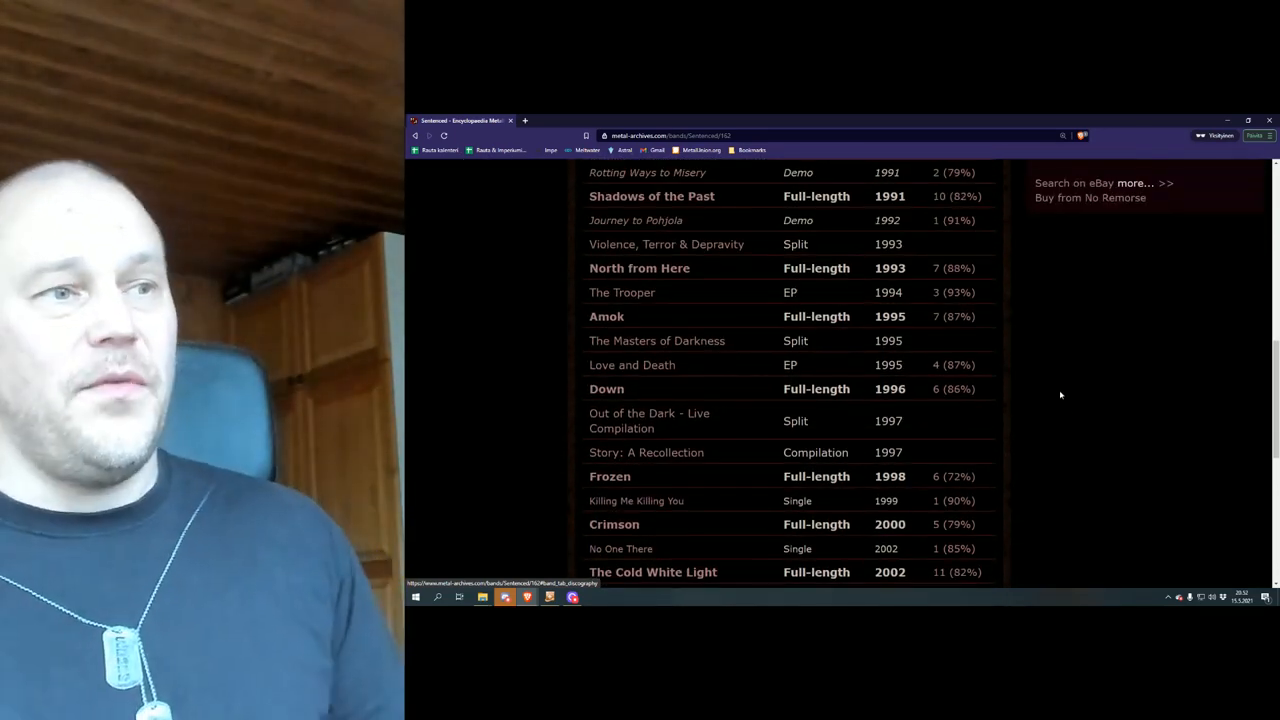
Open the page for Sentenced's 1996 album Down with its eleven-song tracklist.
click(604, 389)
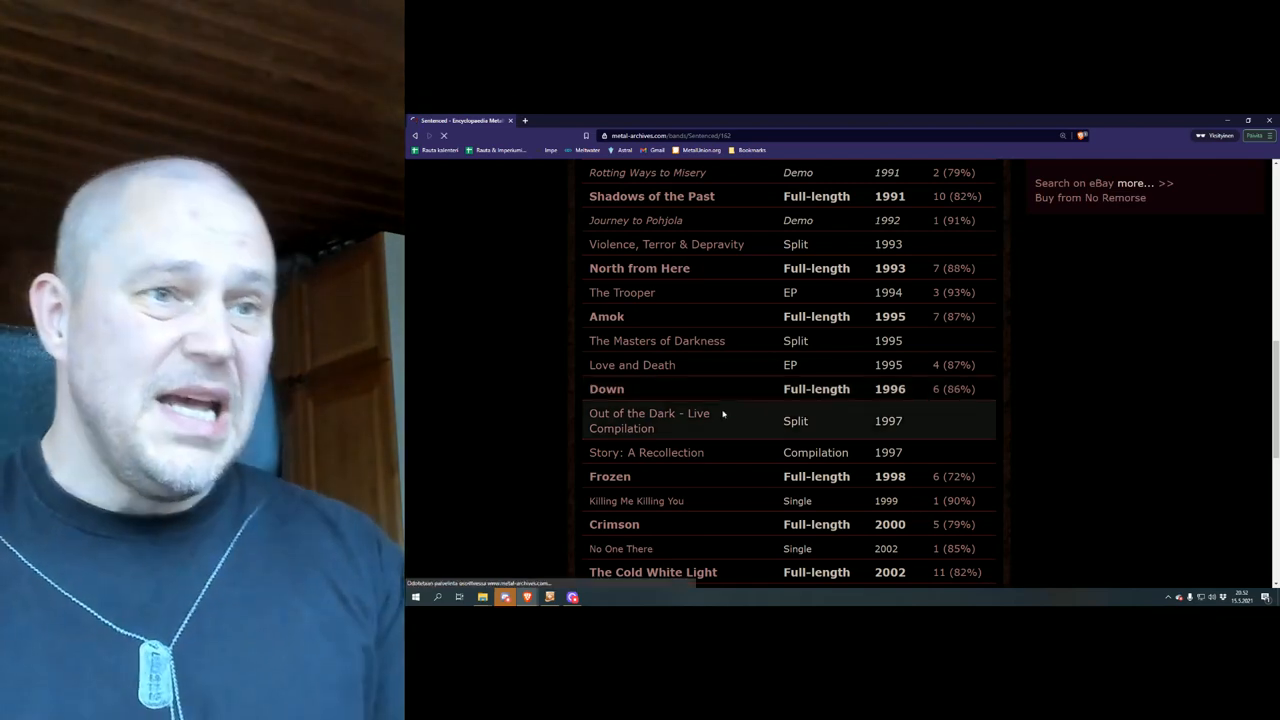
scroll(597, 430, down, 1)
scroll(597, 430, down, 1)
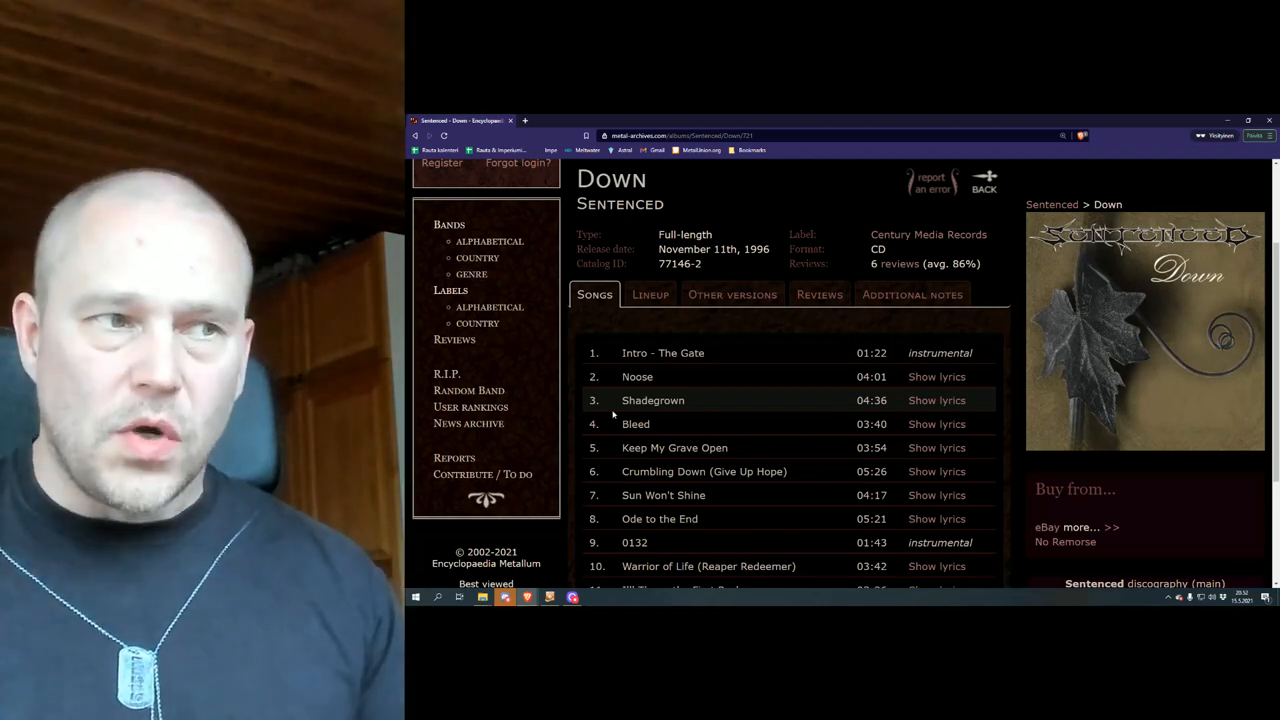
scroll(613, 413, down, 1)
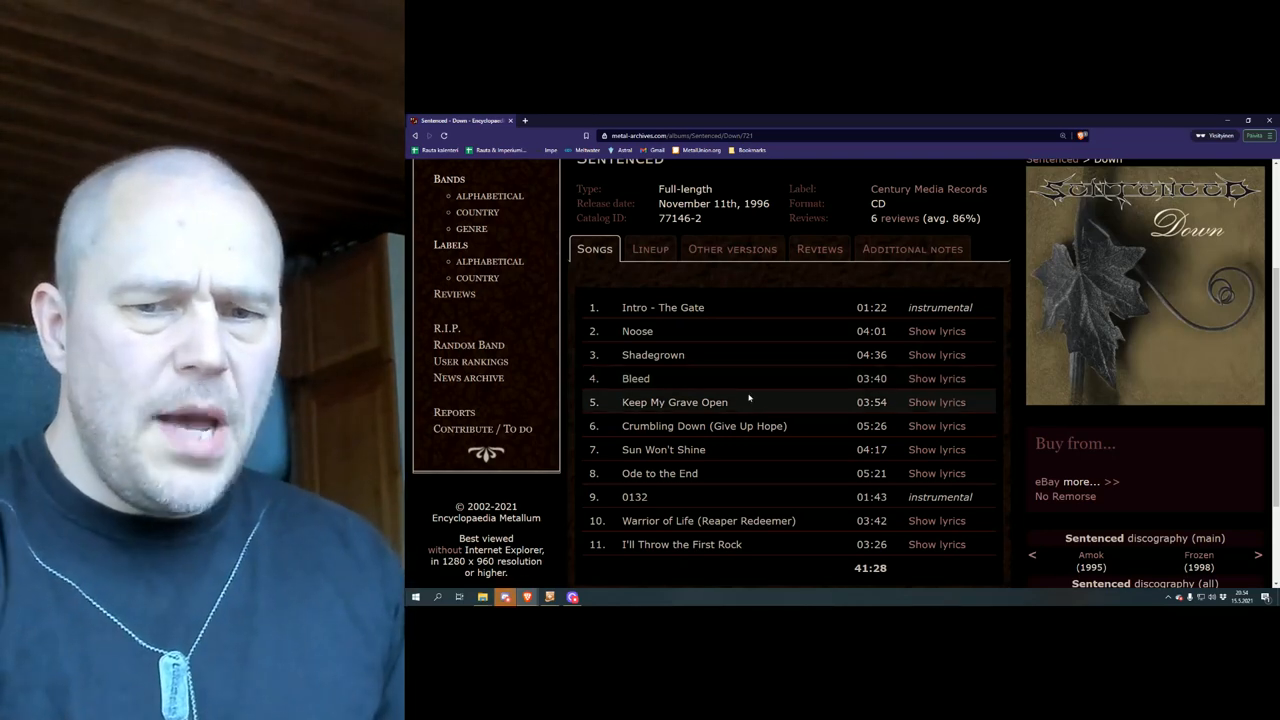
Return to the Sentenced band page, then open The Funeral Album page.
click(415, 135)
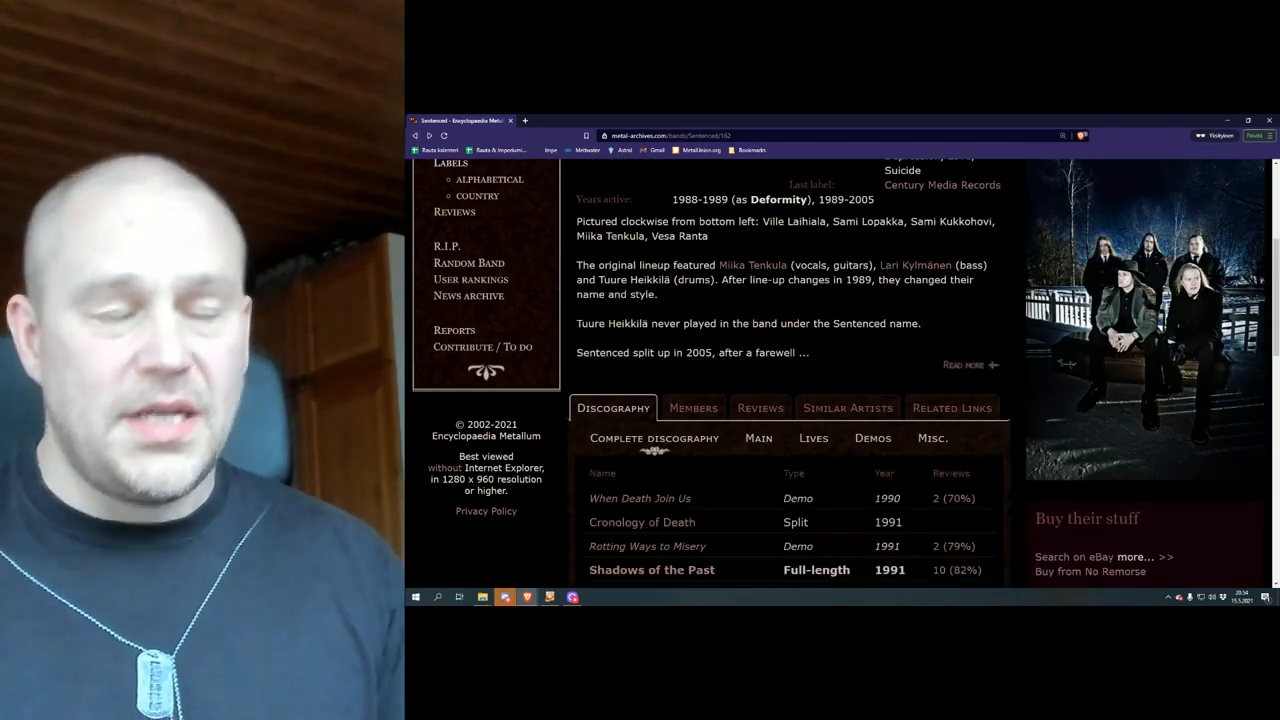
scroll(790, 400, down, 5)
scroll(662, 324, down, 3)
scroll(662, 324, up, 1)
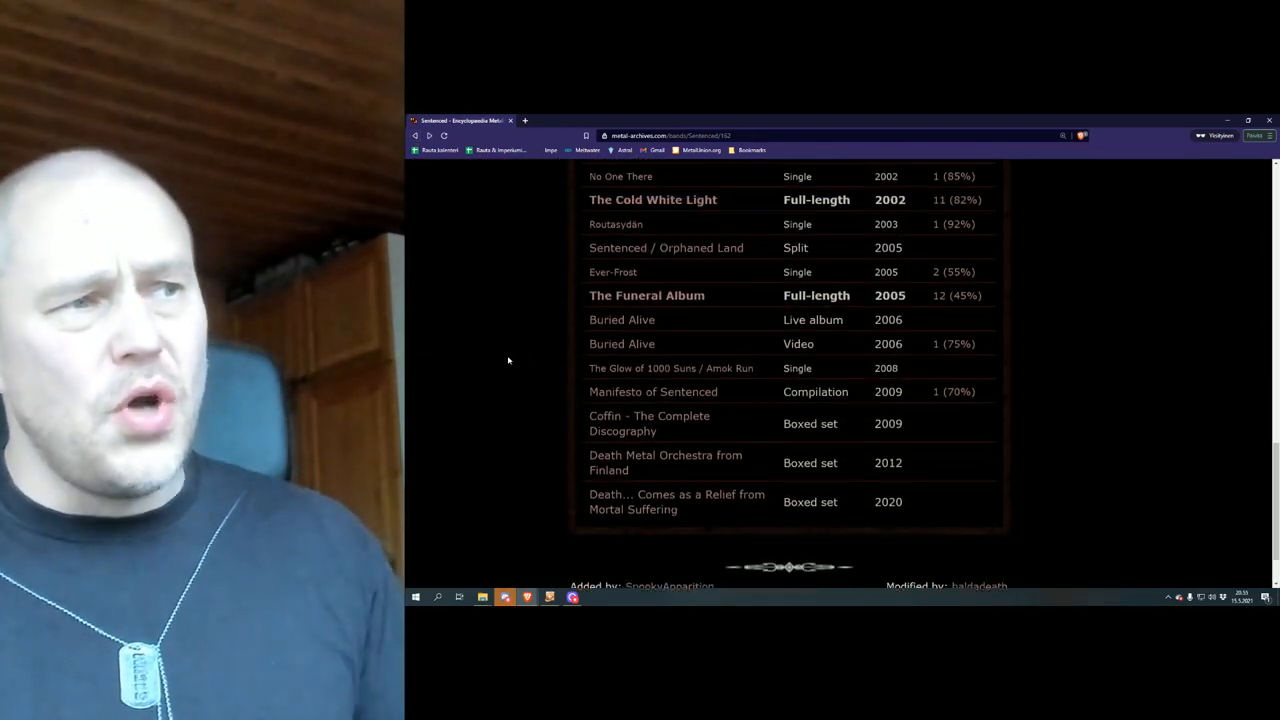
click(662, 320)
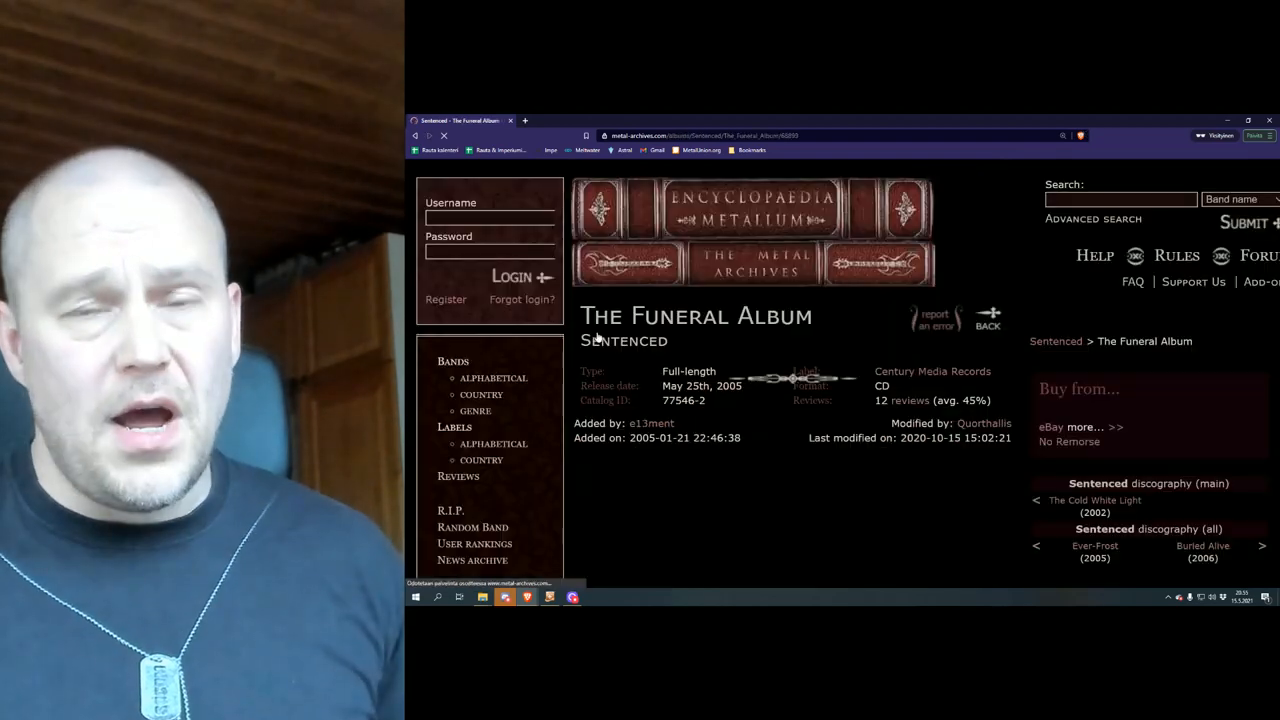
scroll(549, 358, down, 1)
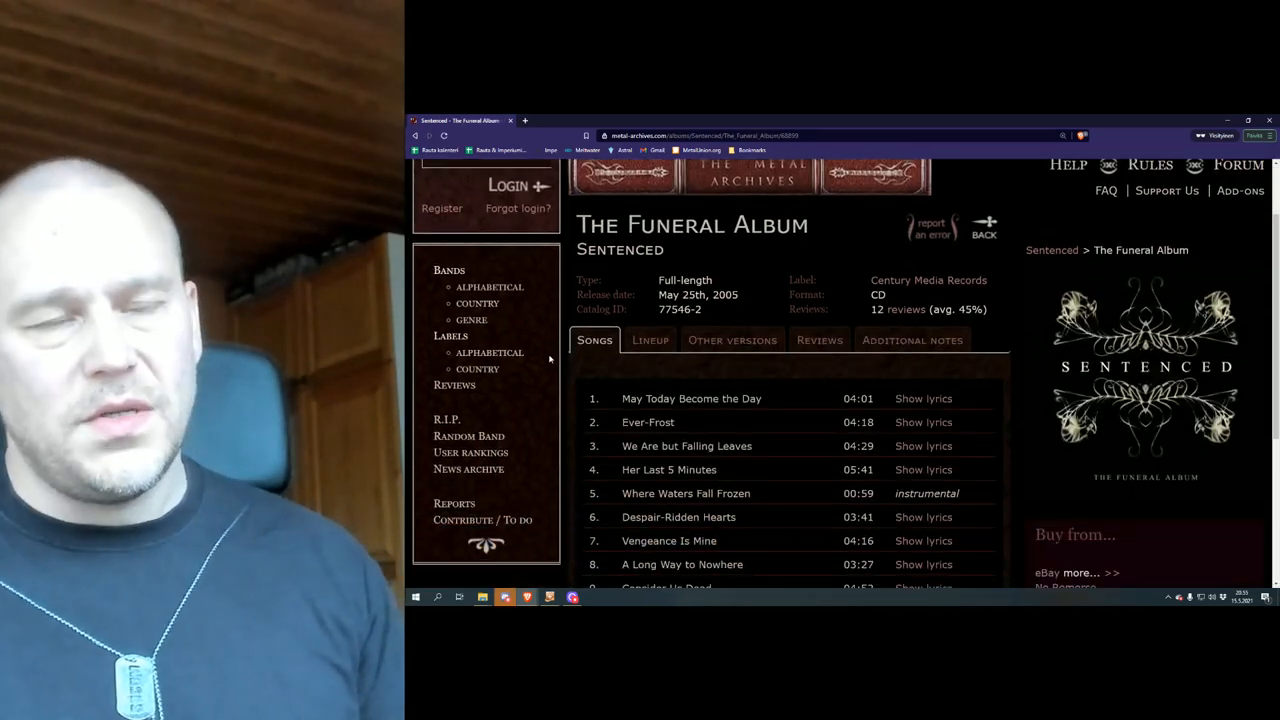
scroll(549, 358, down, 1)
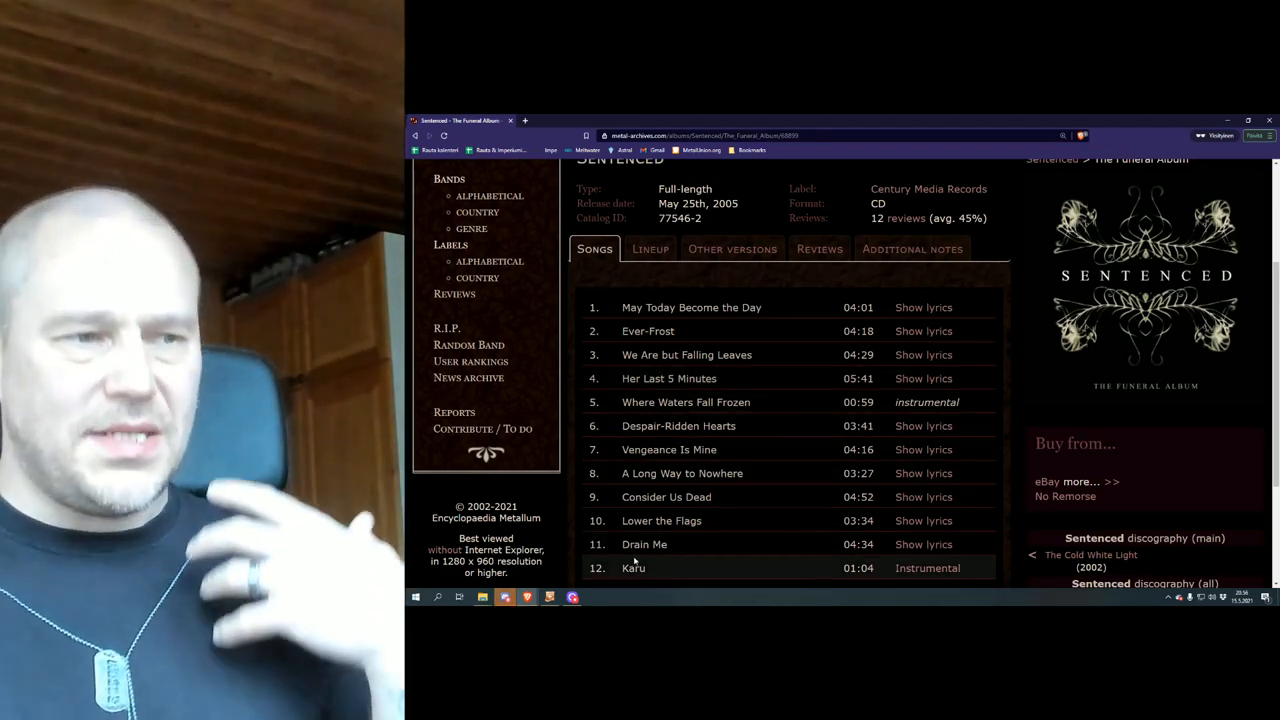
scroll(790, 430, down, 1)
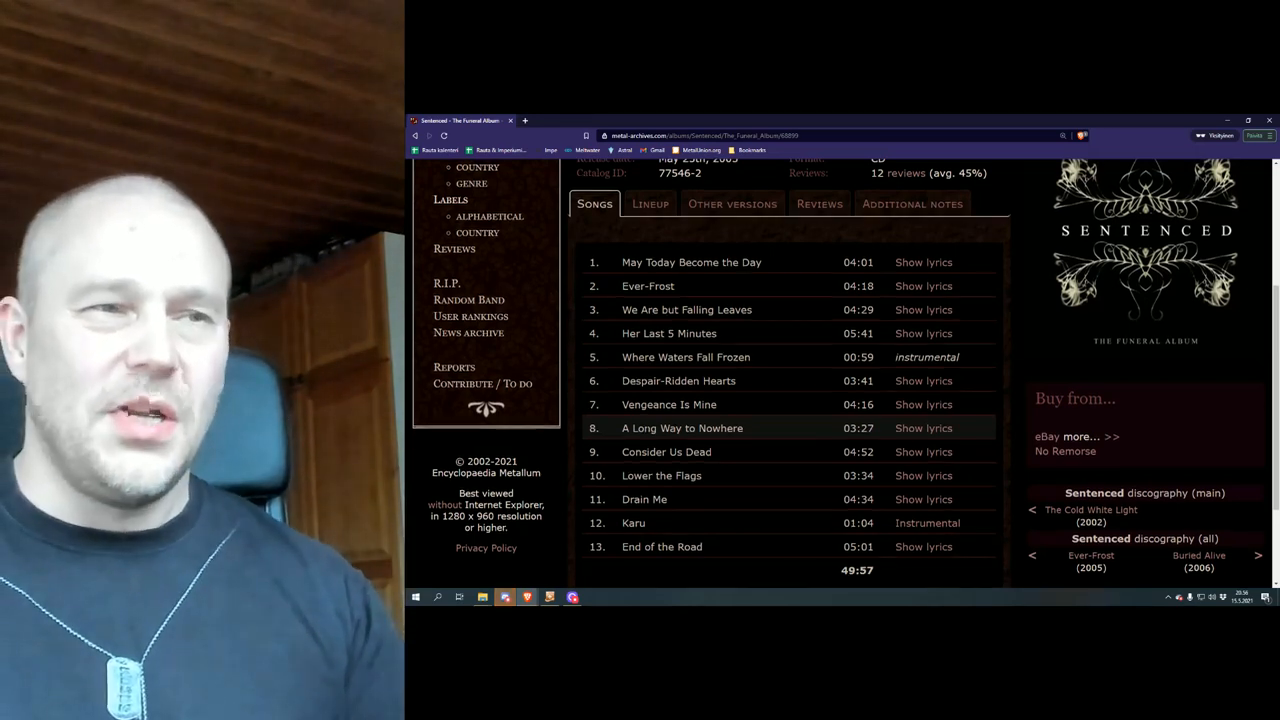
scroll(790, 425, up, 1)
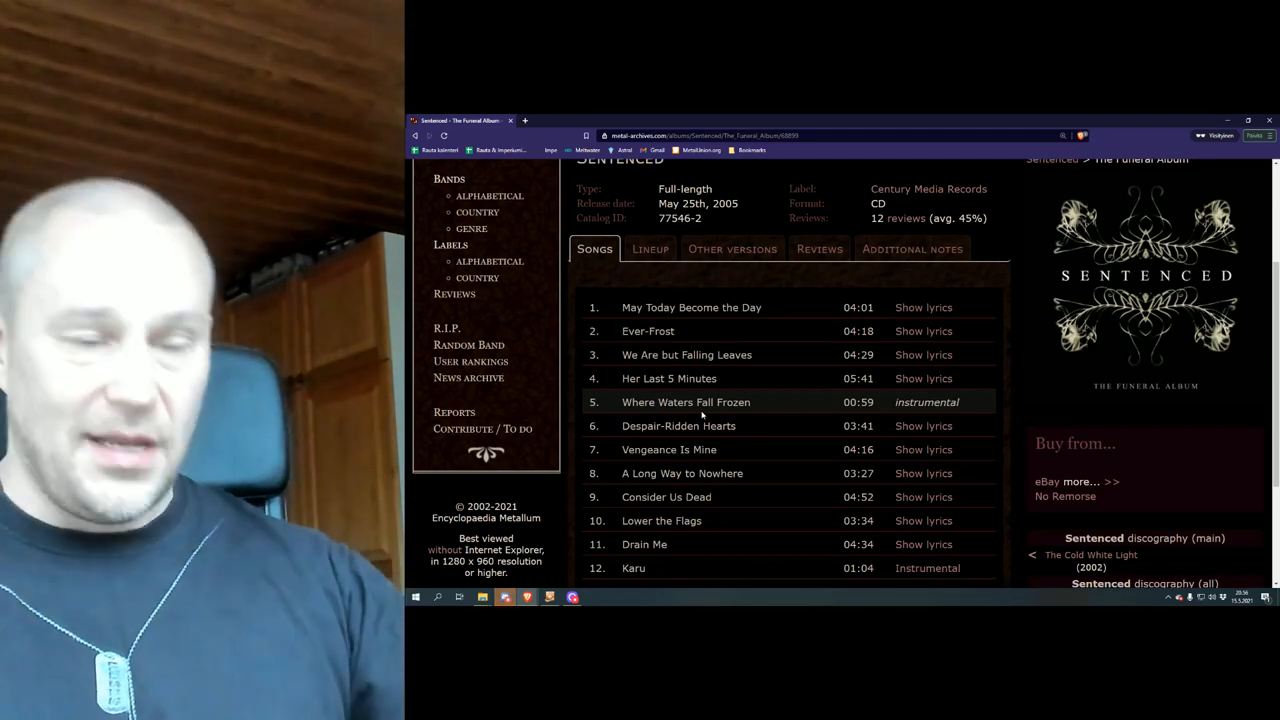
scroll(702, 414, up, 1)
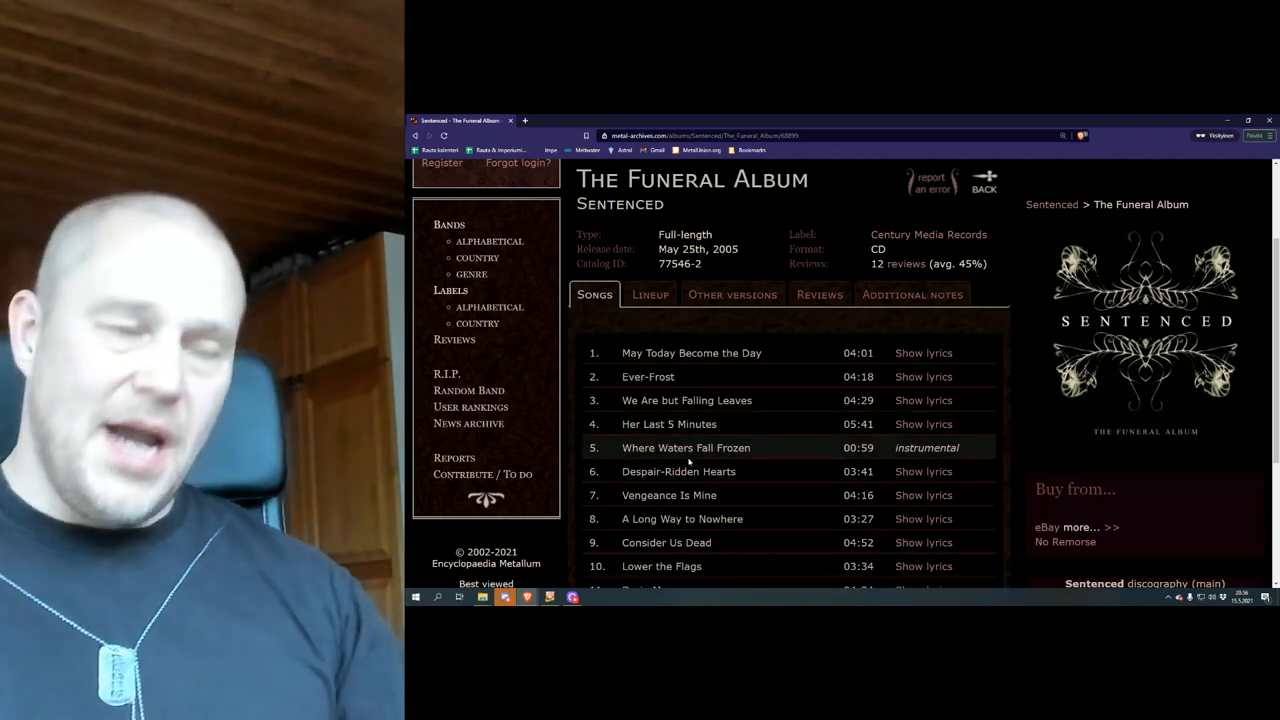
scroll(690, 488, down, 2)
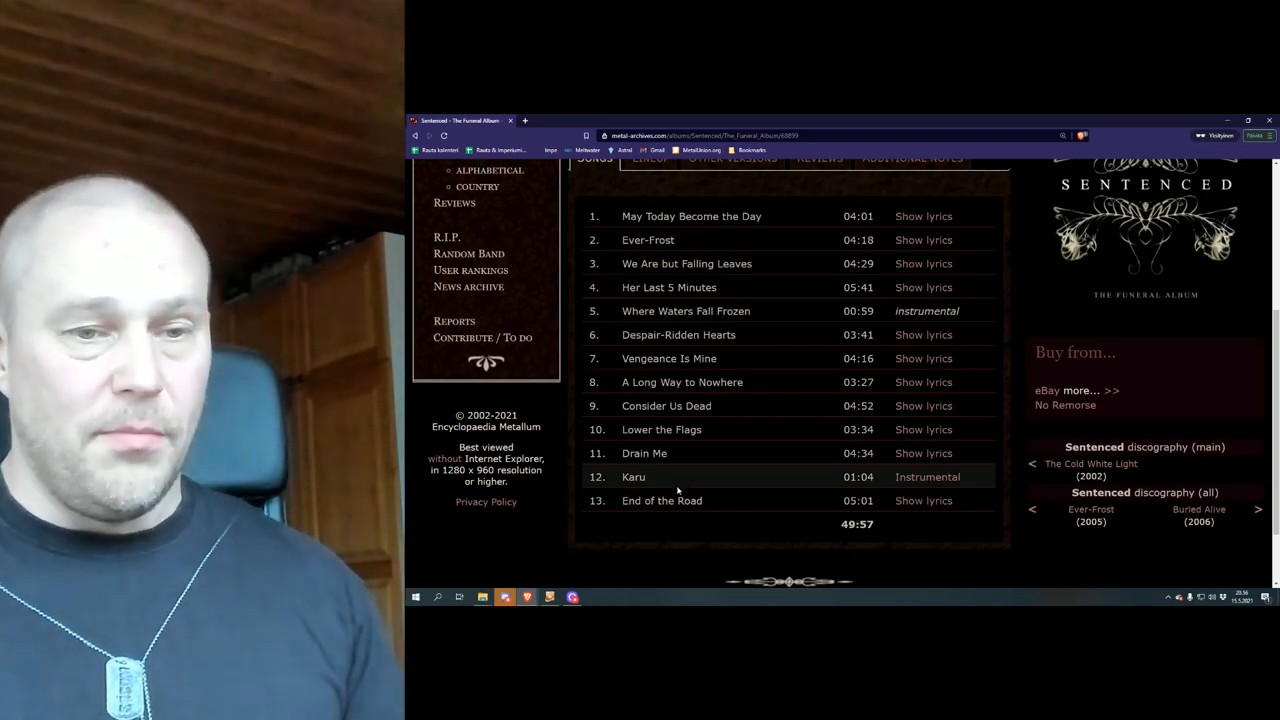
scroll(673, 484, up, 1)
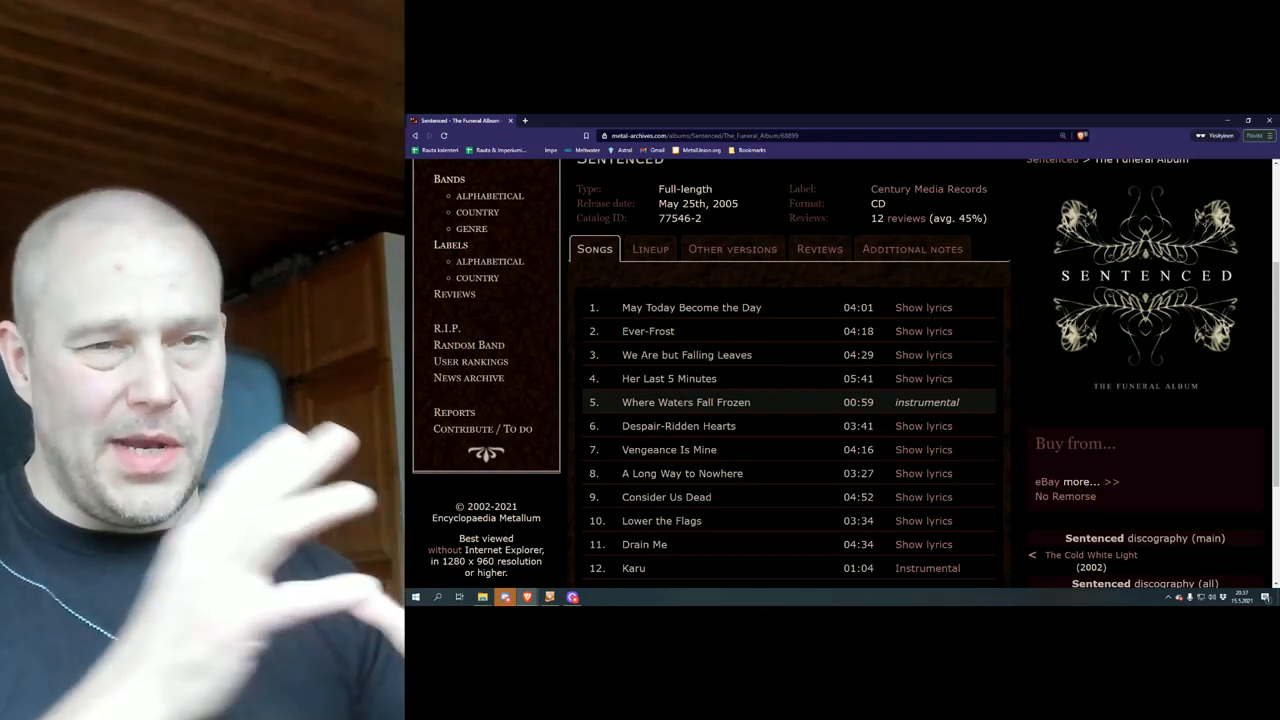
scroll(680, 410, up, 1)
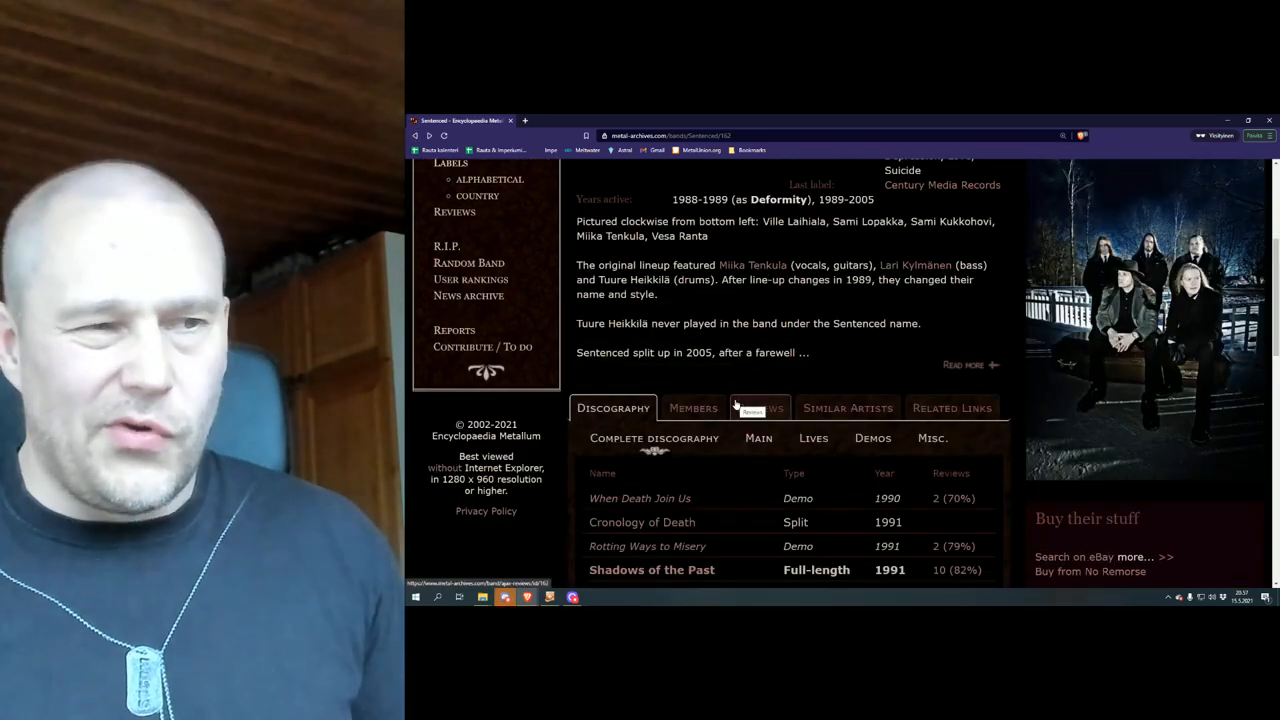
scroll(737, 404, down, 3)
scroll(737, 404, down, 3)
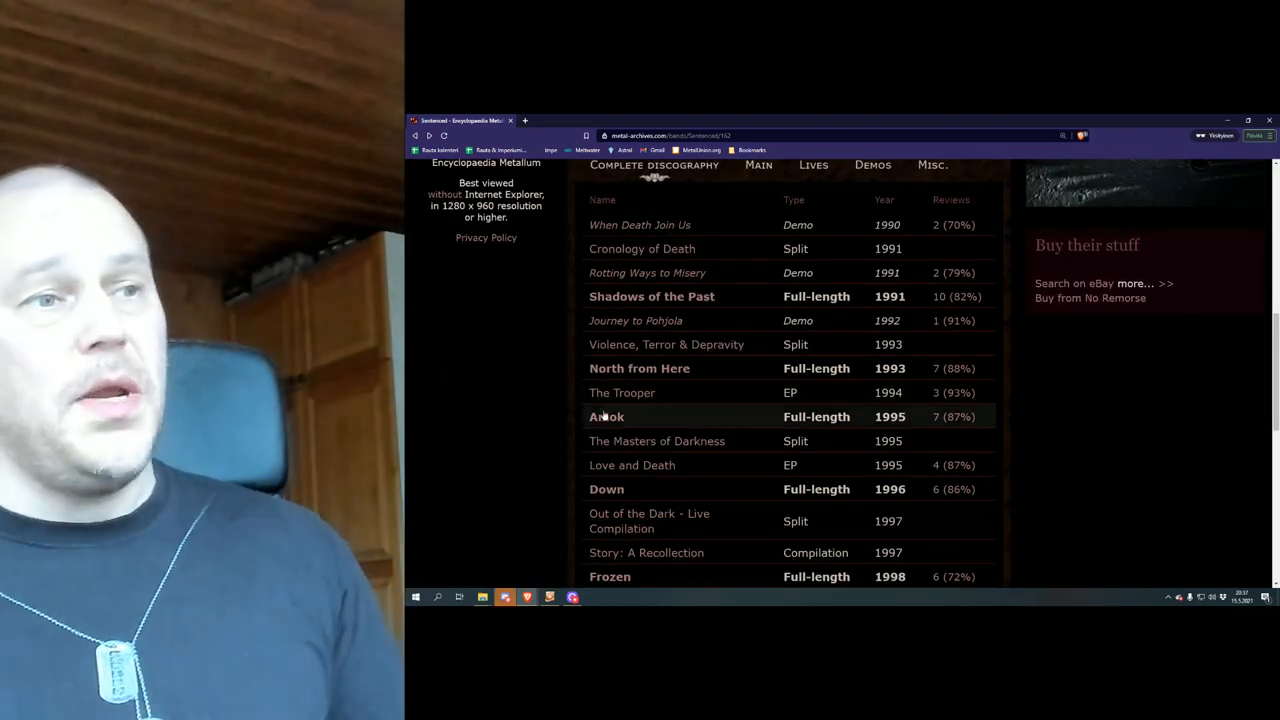
Open the 1993 album North from Here with its eight-song tracklist.
click(639, 368)
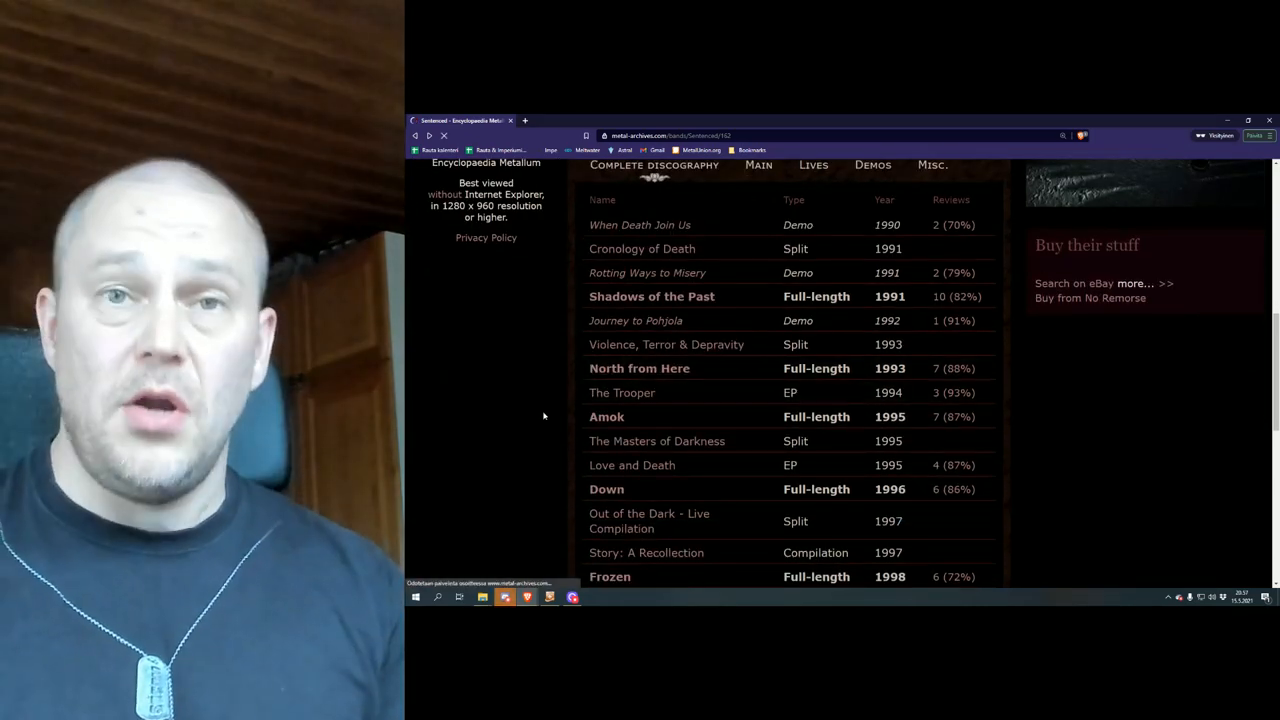
scroll(575, 428, down, 3)
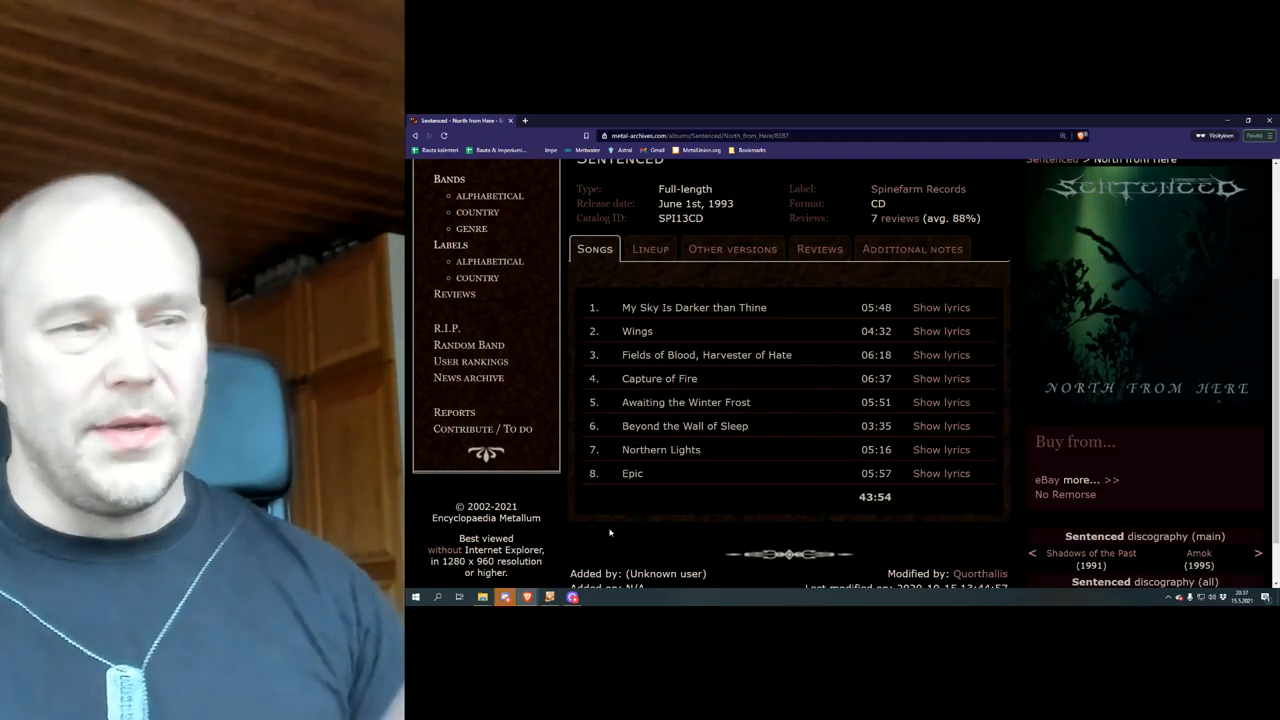
scroll(608, 537, up, 1)
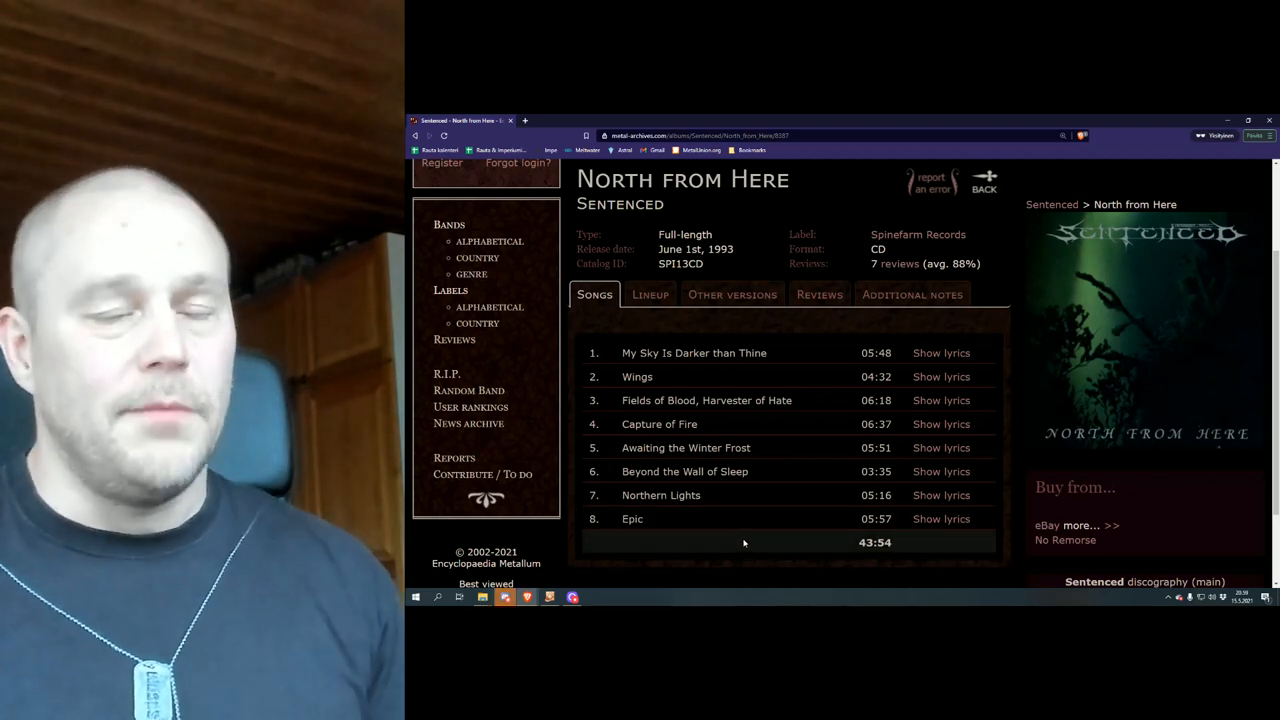
scroll(744, 542, up, 1)
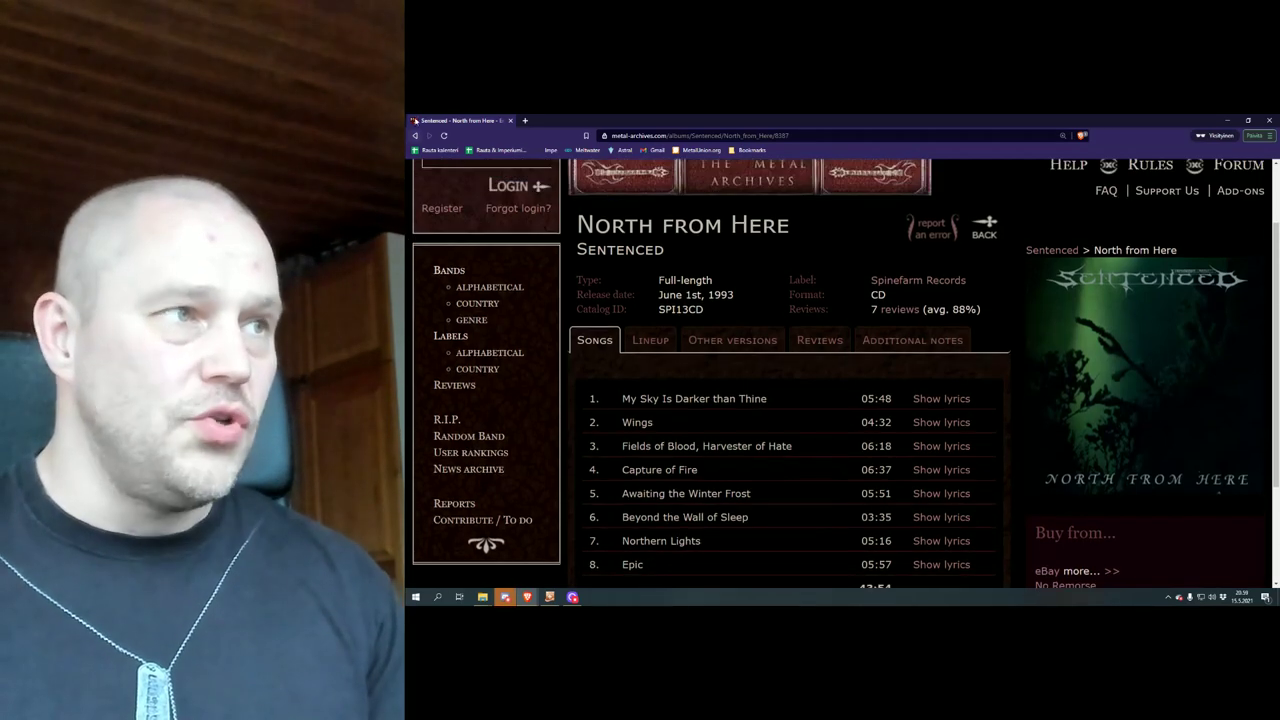
Go back to the Sentenced discography and open the 1998 album Frozen.
key(alt+Left)
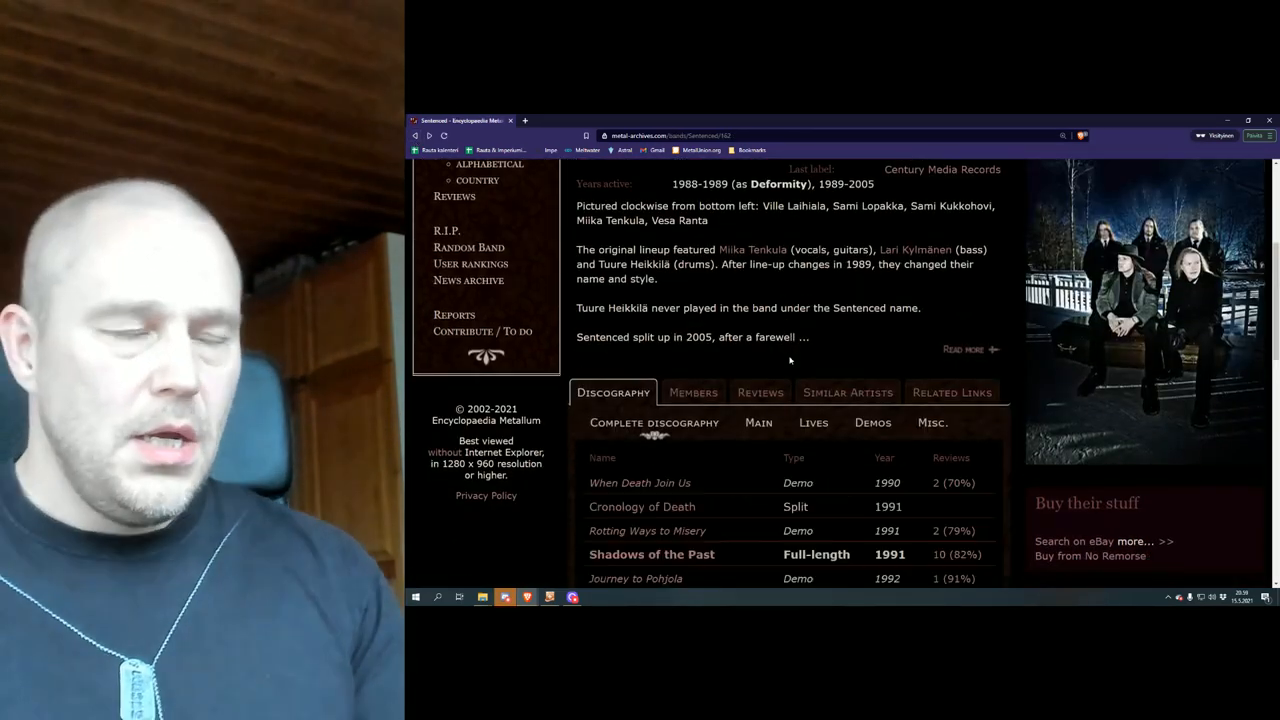
scroll(785, 370, down, 5)
scroll(785, 370, down, 3)
scroll(447, 424, down, 1)
scroll(472, 464, up, 3)
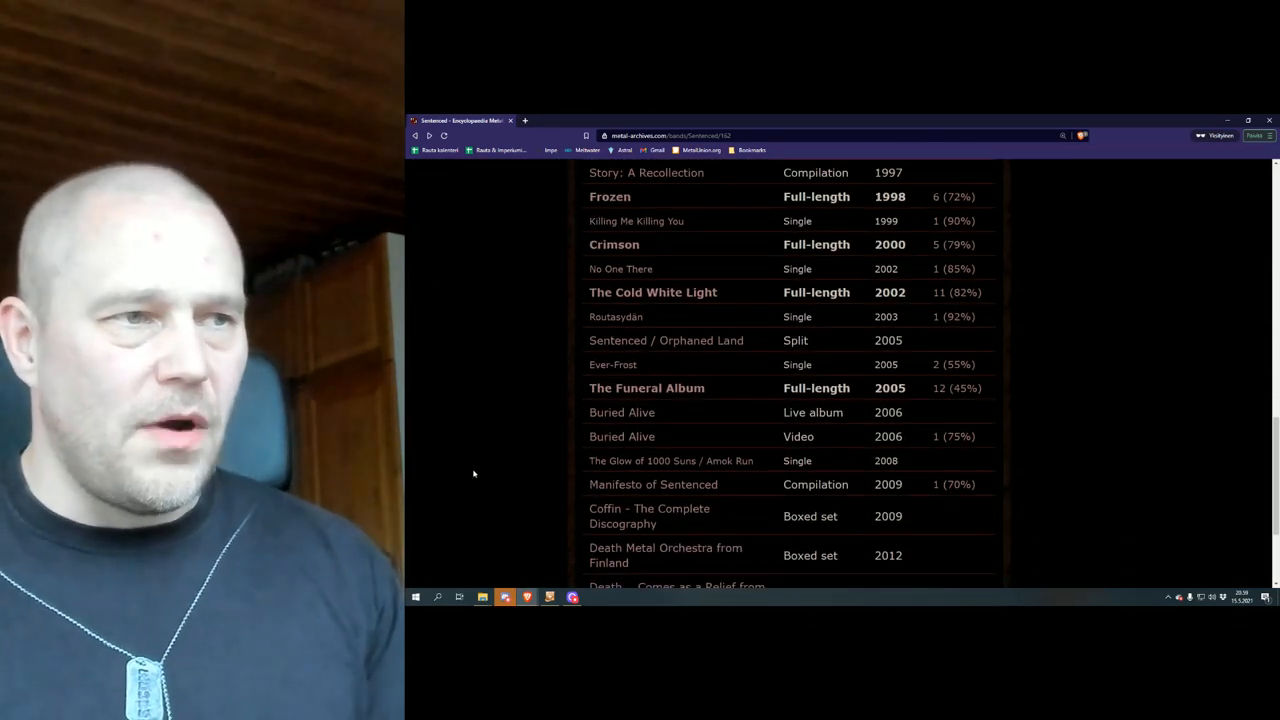
scroll(474, 474, up, 3)
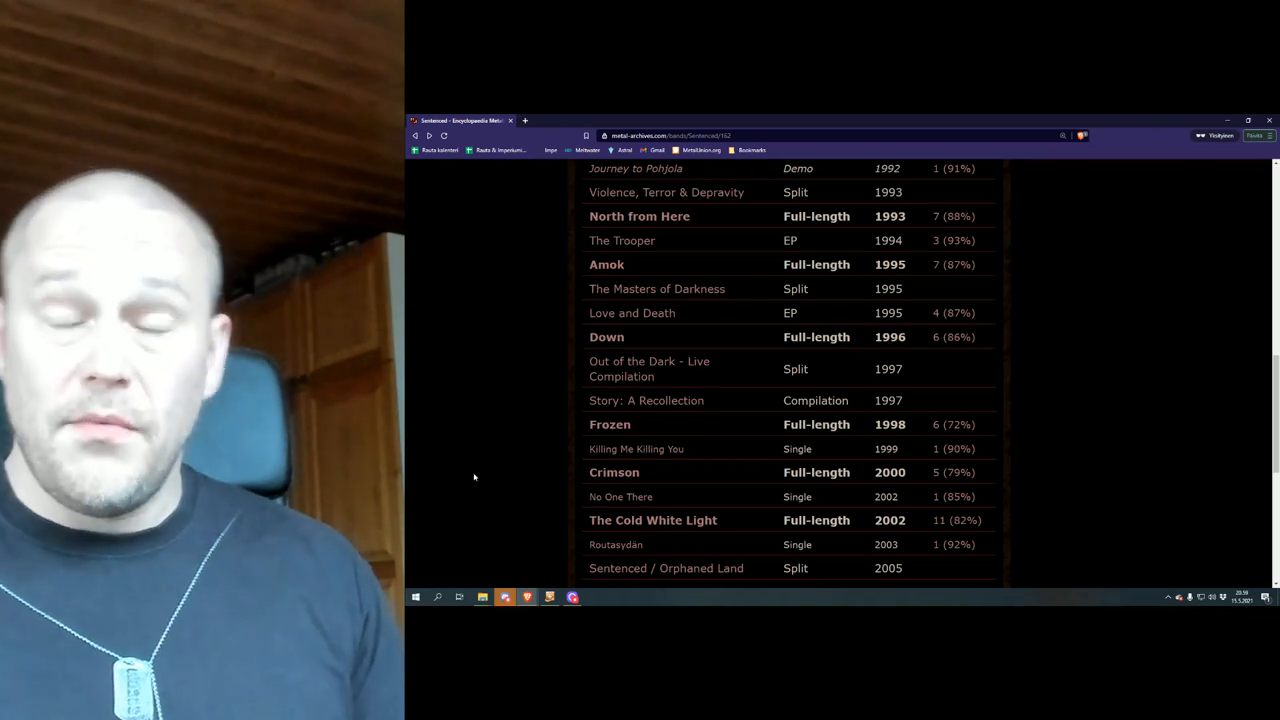
scroll(474, 477, down, 1)
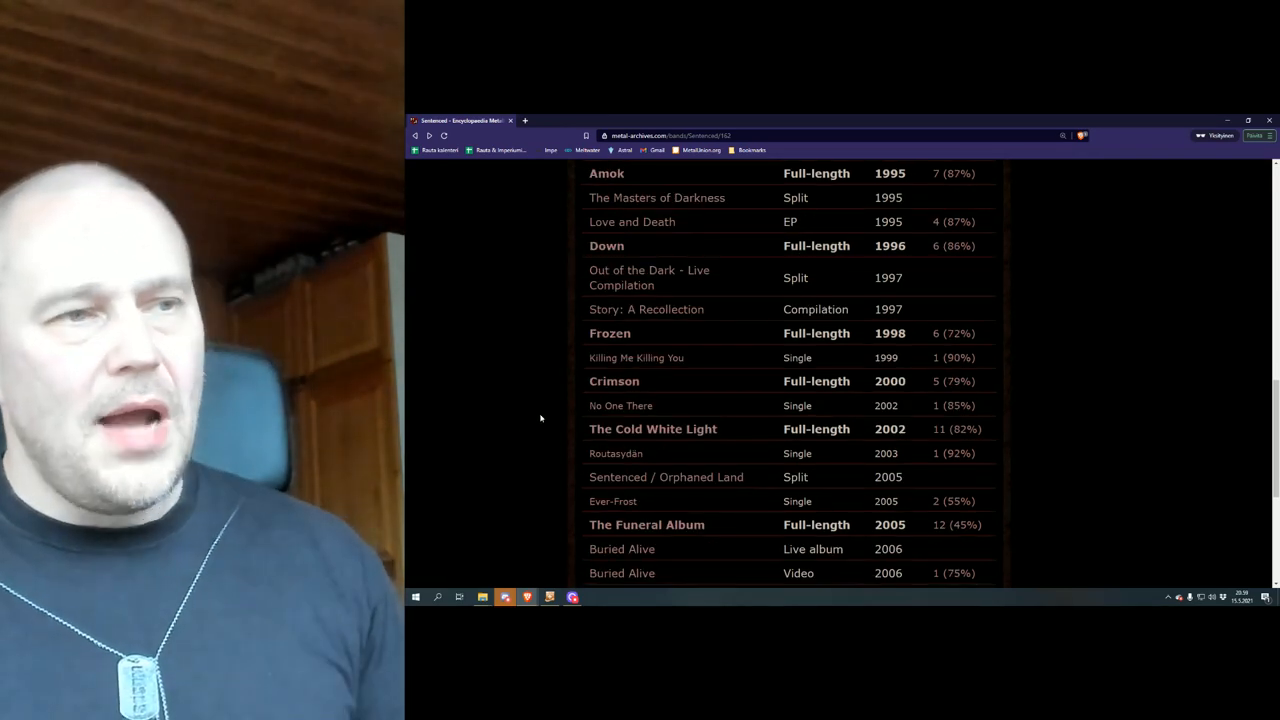
click(600, 333)
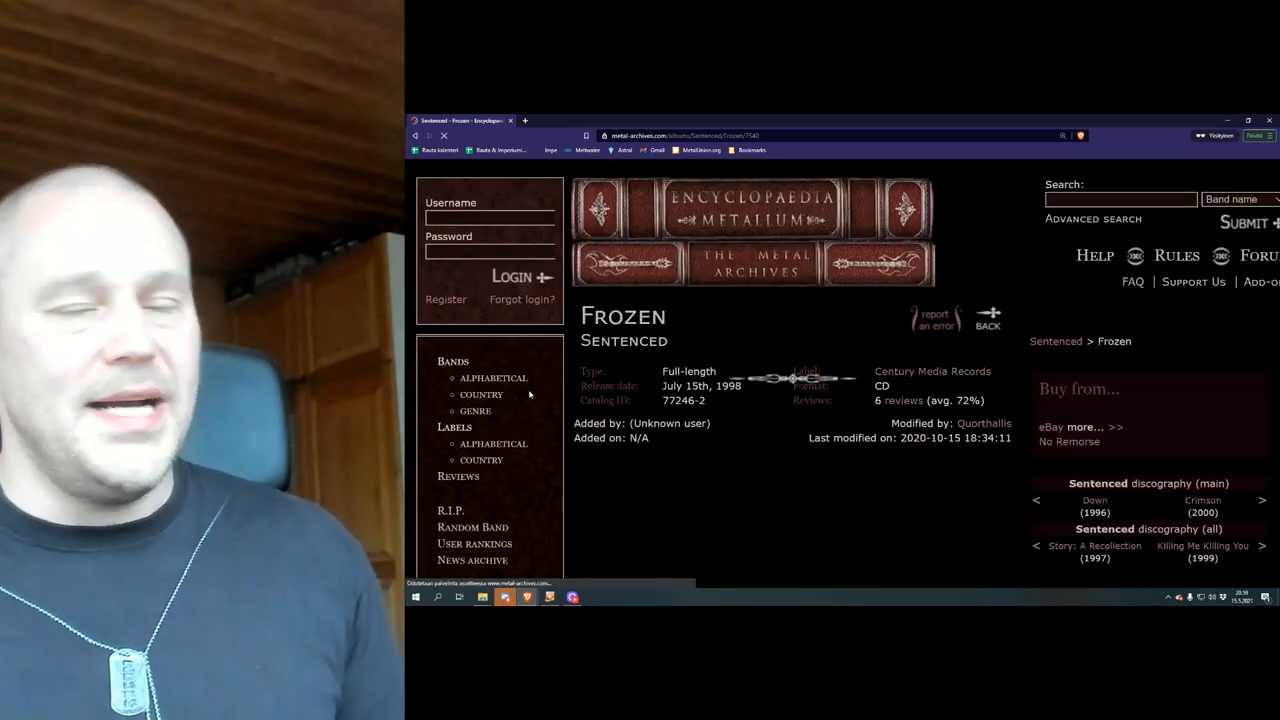
scroll(560, 395, down, 1)
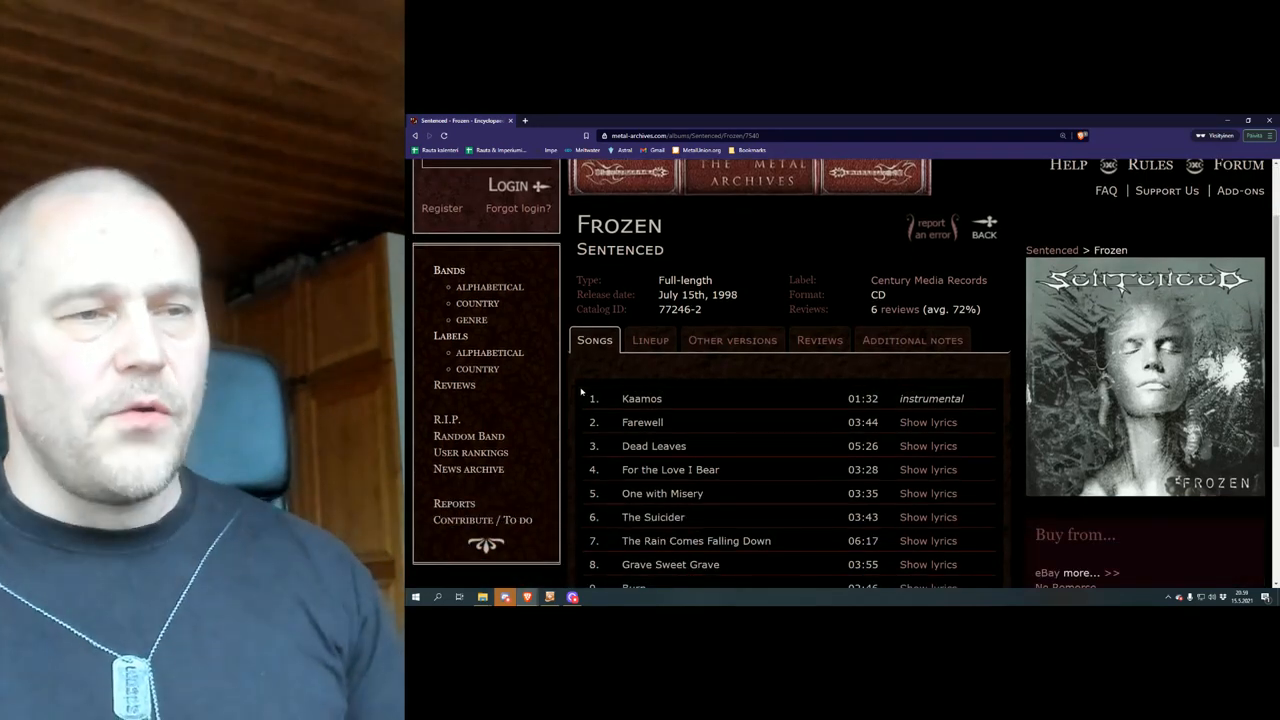
scroll(581, 391, down, 1)
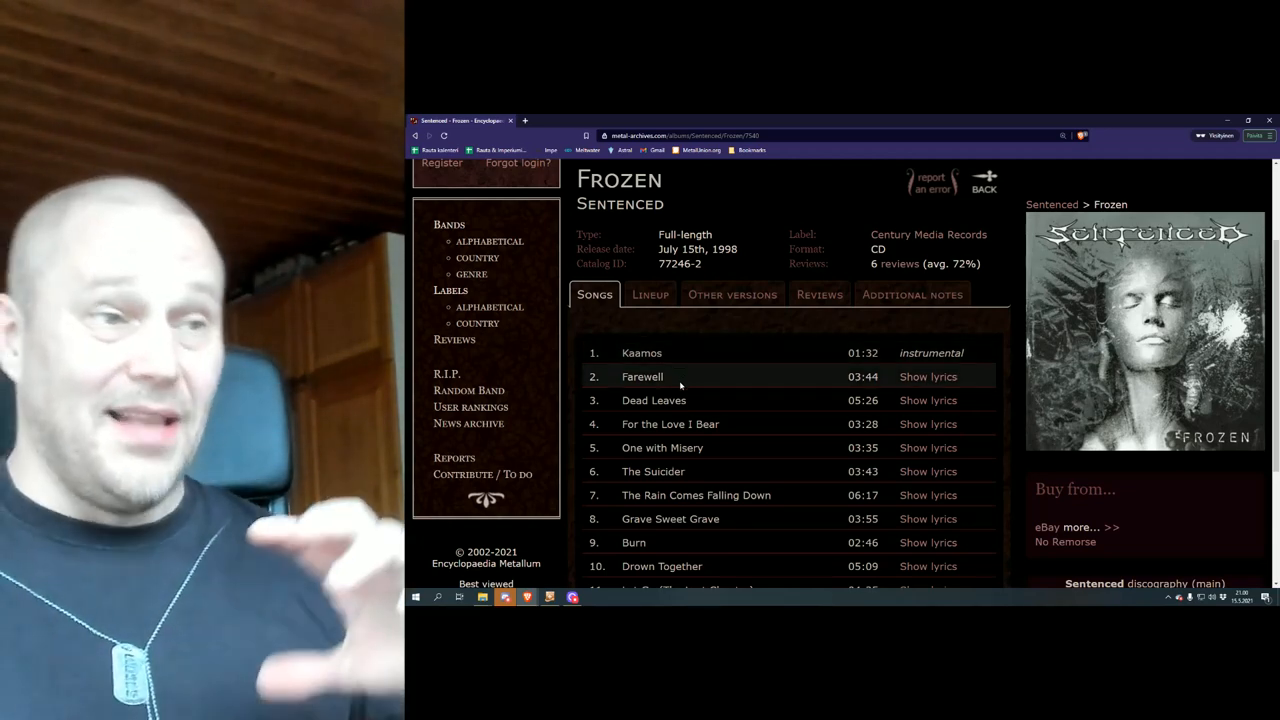
scroll(680, 384, down, 1)
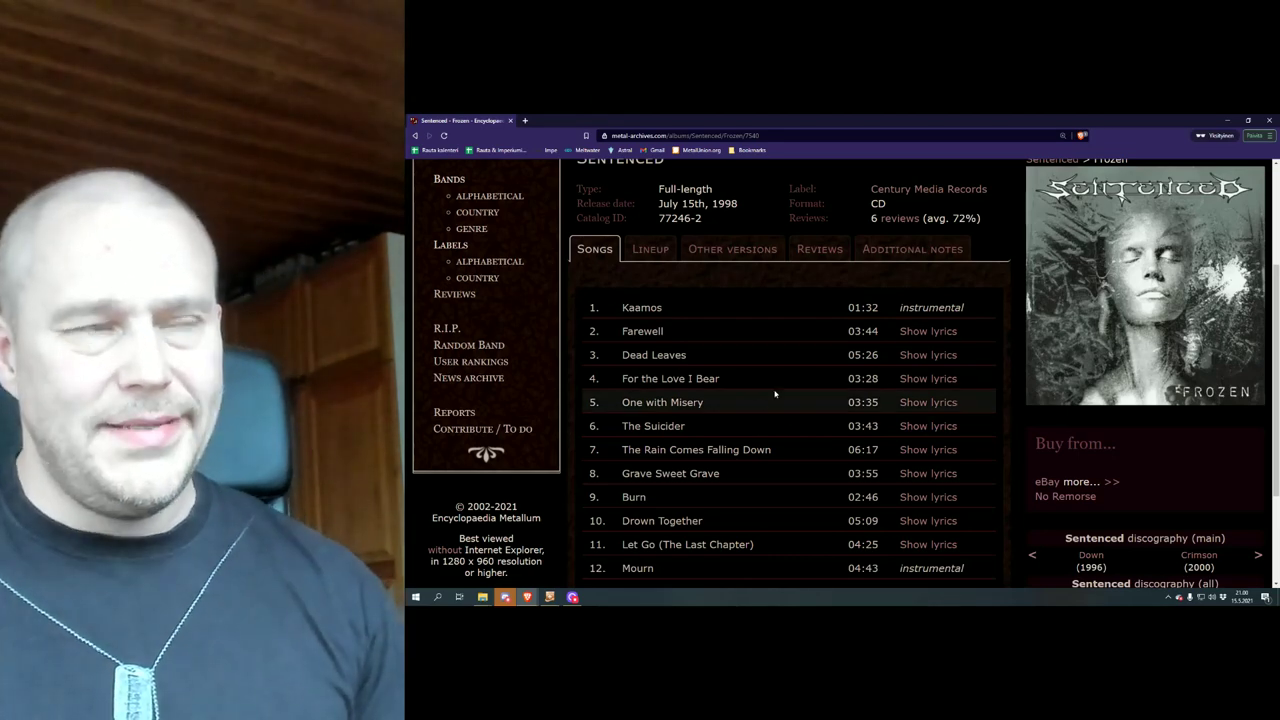
scroll(775, 394, up, 1)
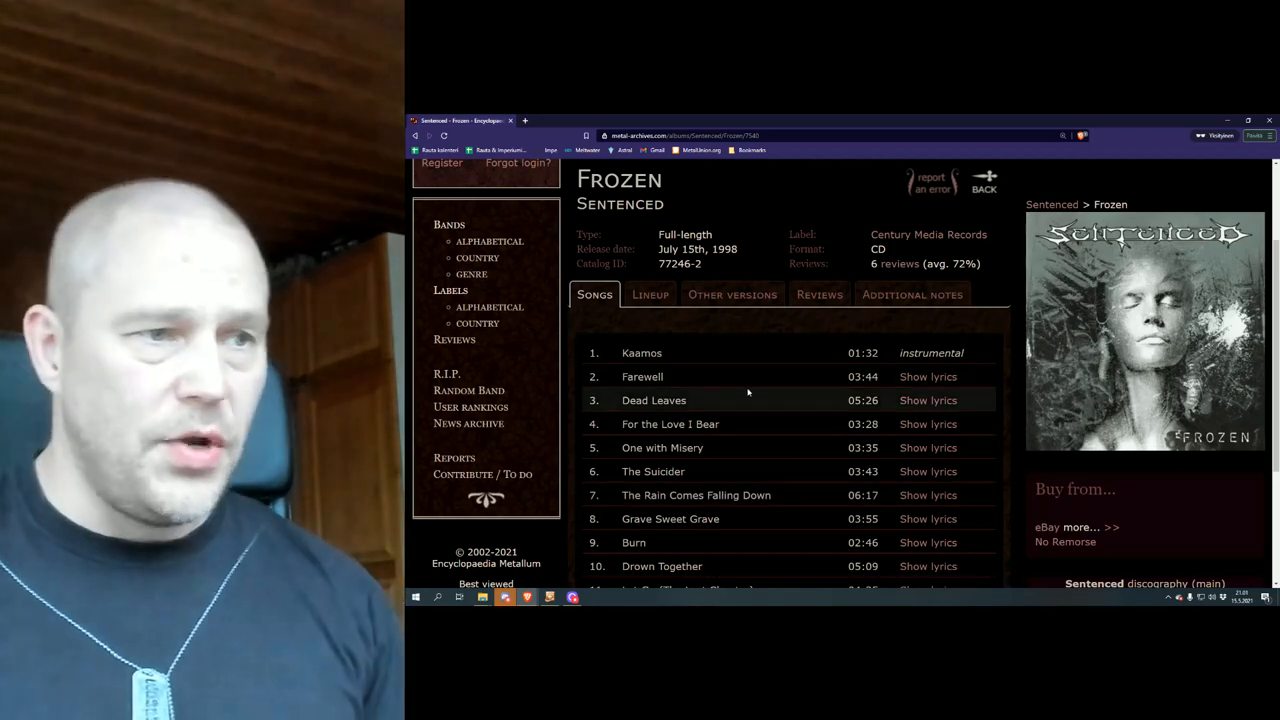
scroll(748, 392, down, 1)
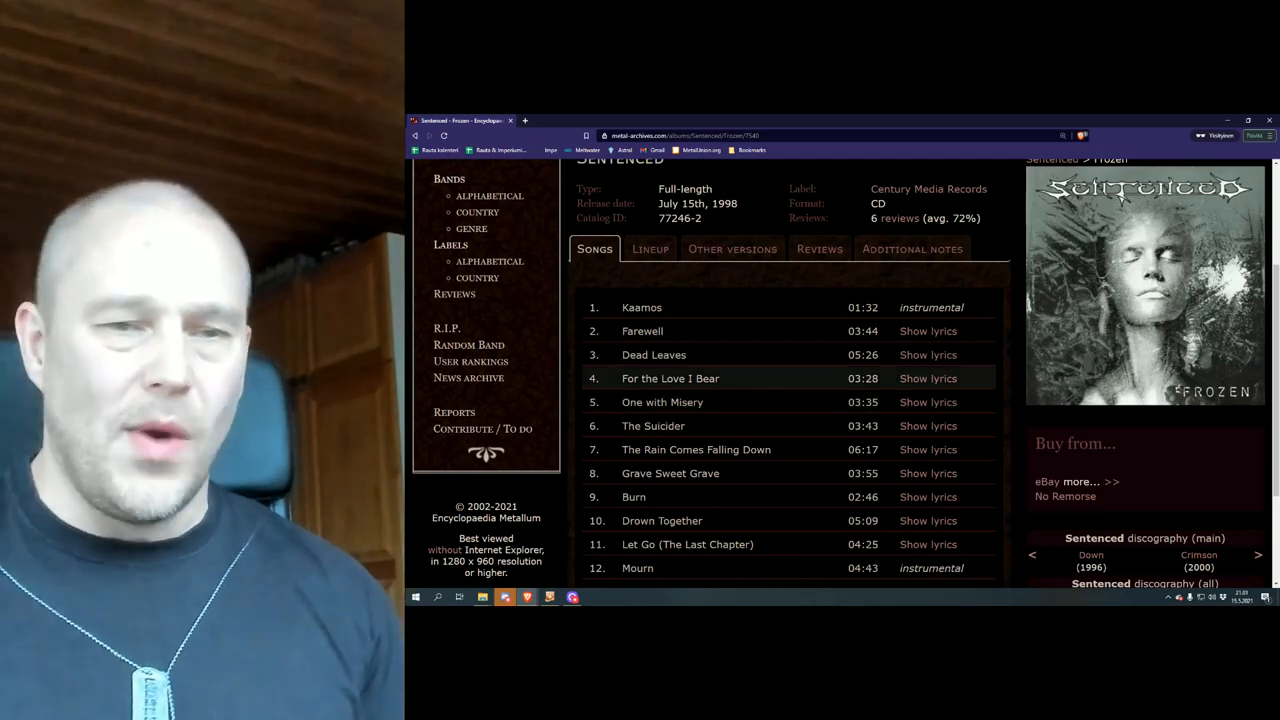
Return to the Sentenced band page, then open the 2000 album Crimson.
click(417, 136)
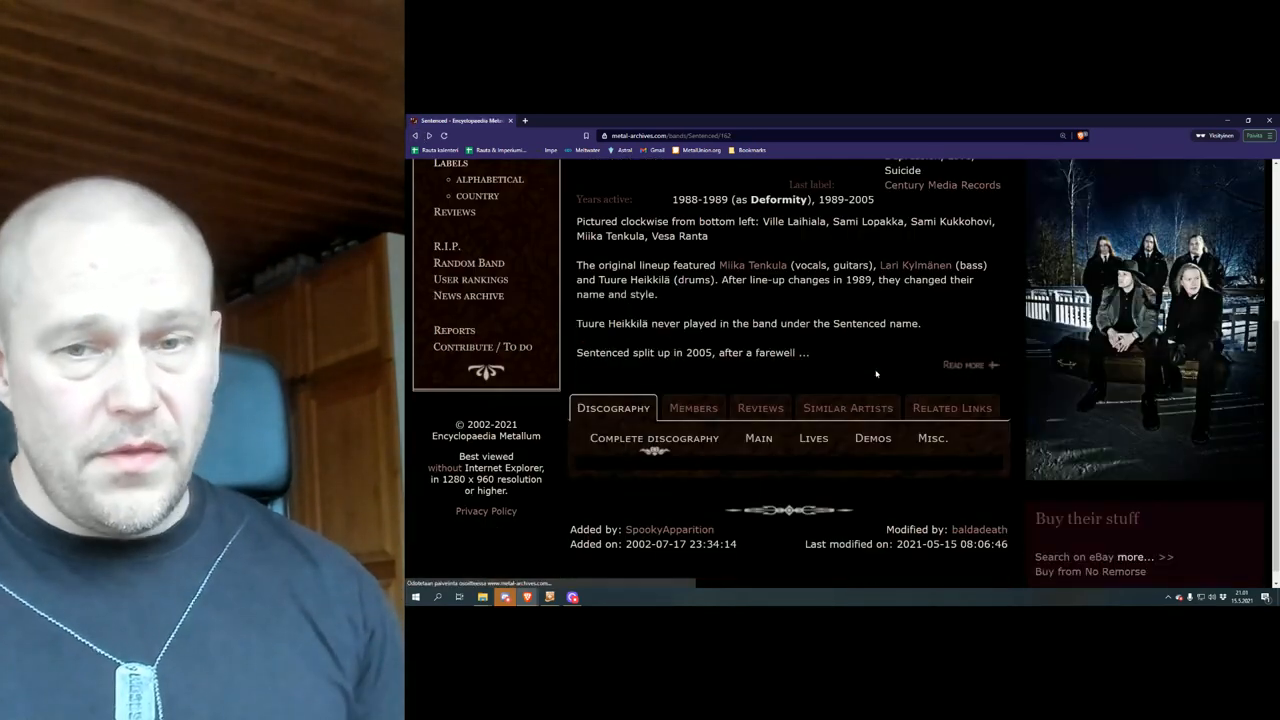
scroll(877, 373, down, 3)
scroll(877, 373, down, 2)
scroll(800, 400, down, 2)
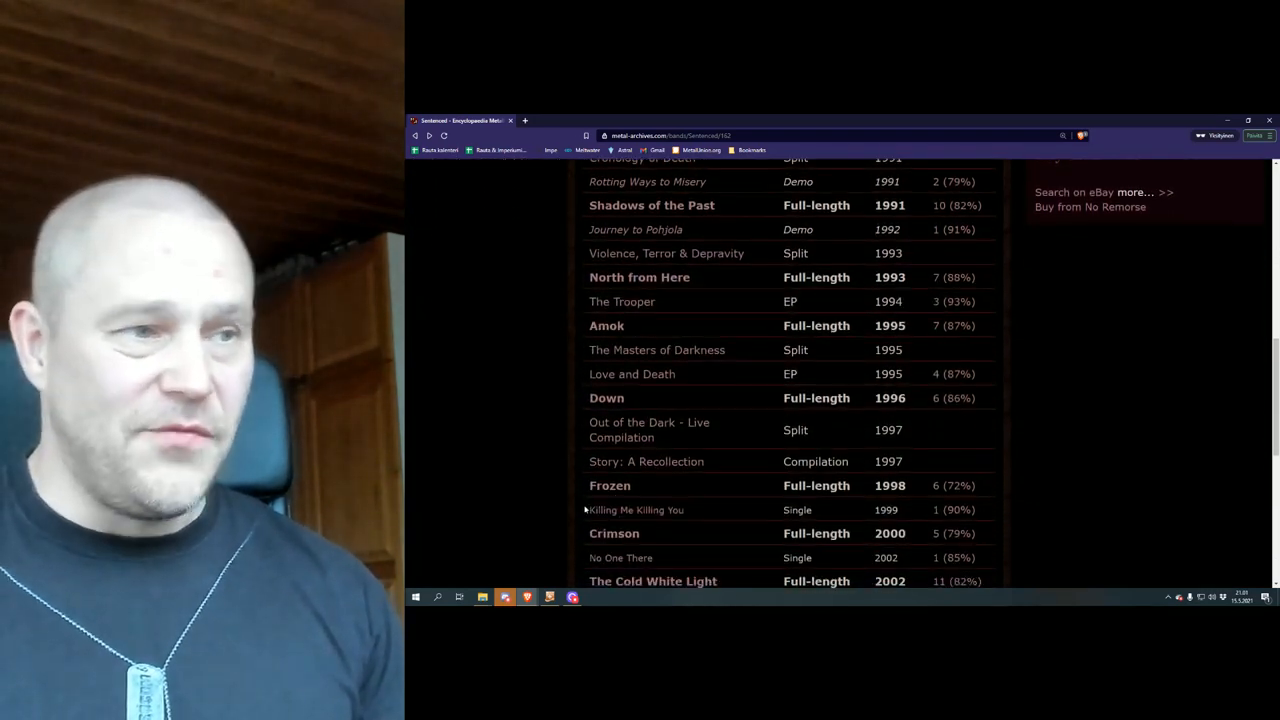
scroll(650, 350, down, 2)
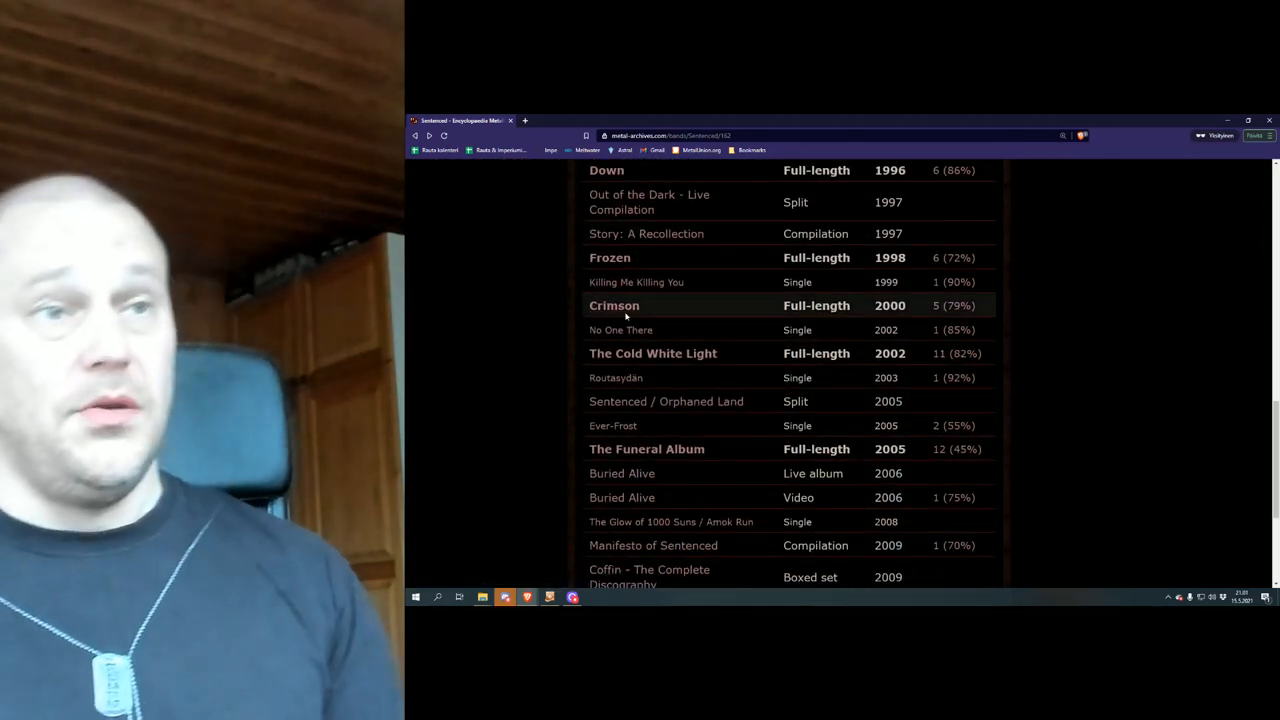
click(614, 306)
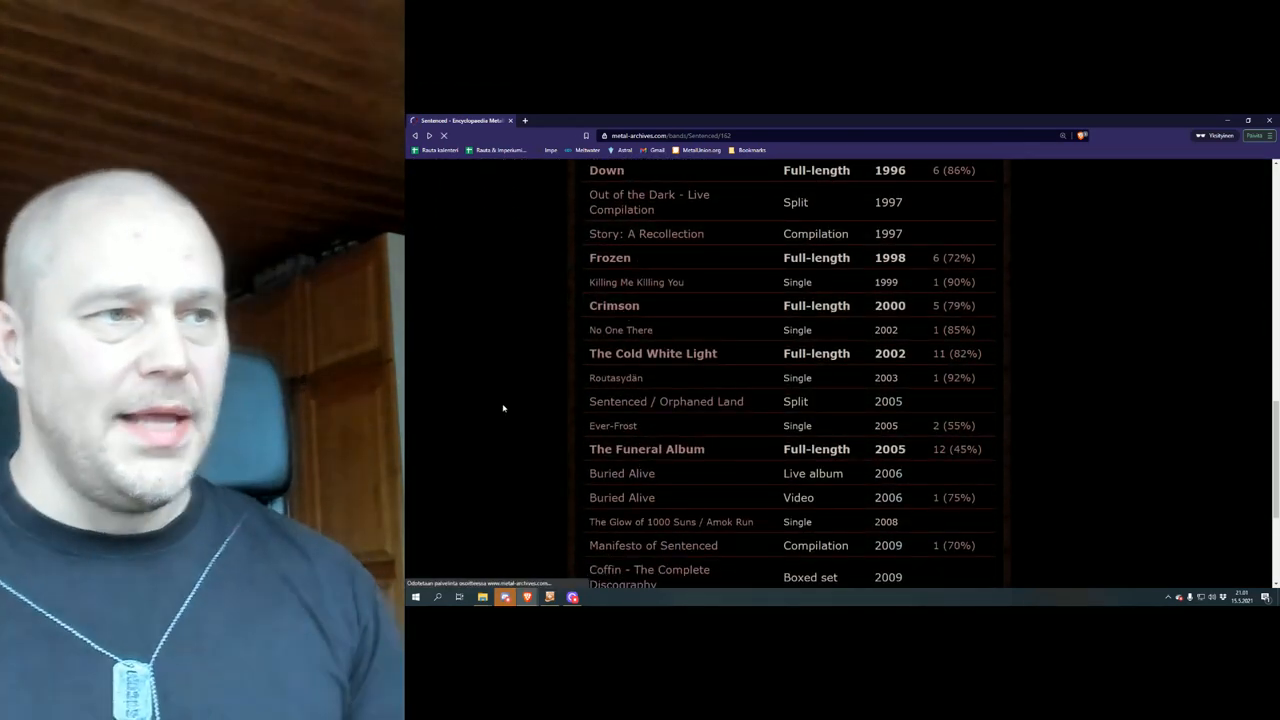
scroll(525, 407, down, 3)
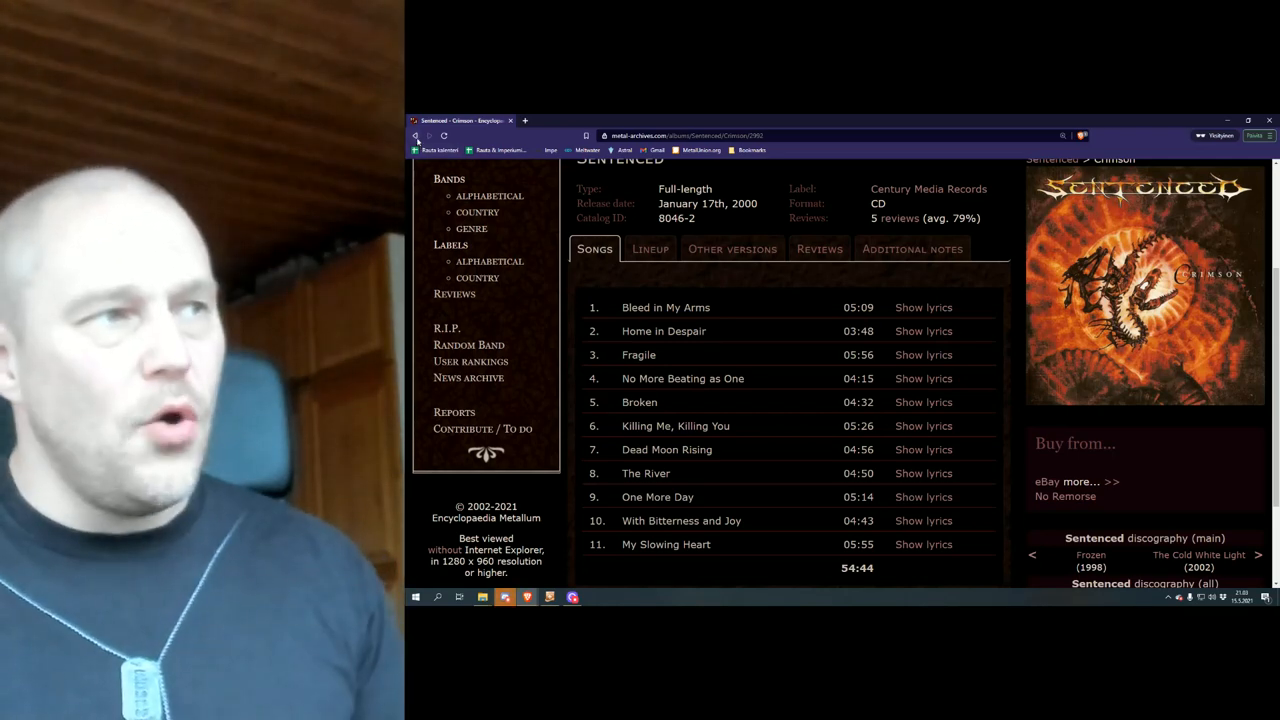
scroll(591, 395, down, 3)
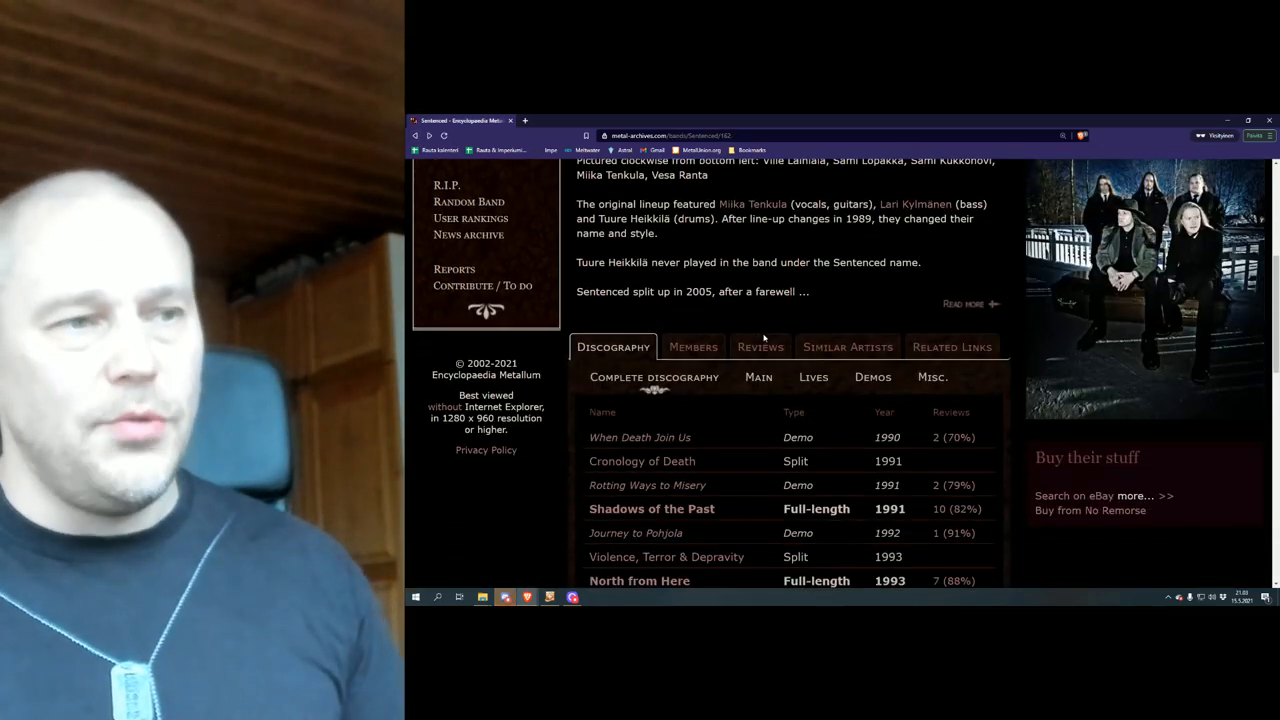
scroll(591, 395, down, 3)
scroll(591, 395, down, 3)
scroll(591, 395, down, 3)
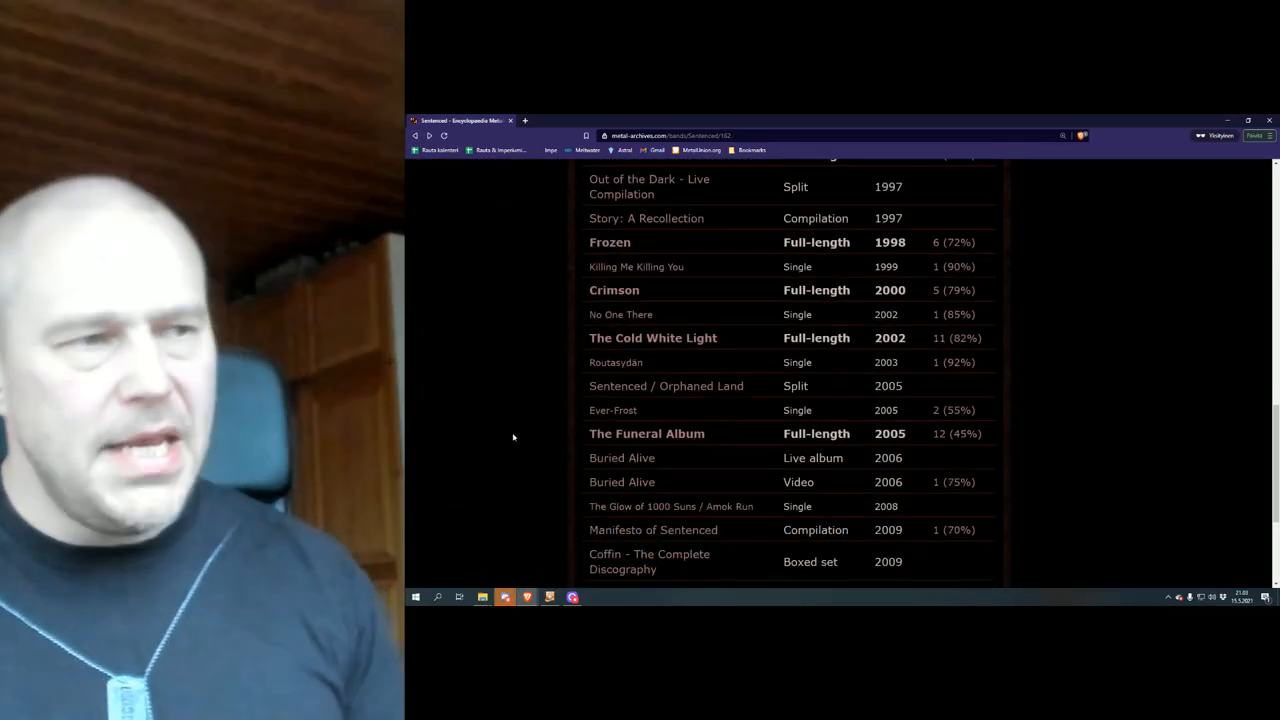
scroll(513, 437, up, 1)
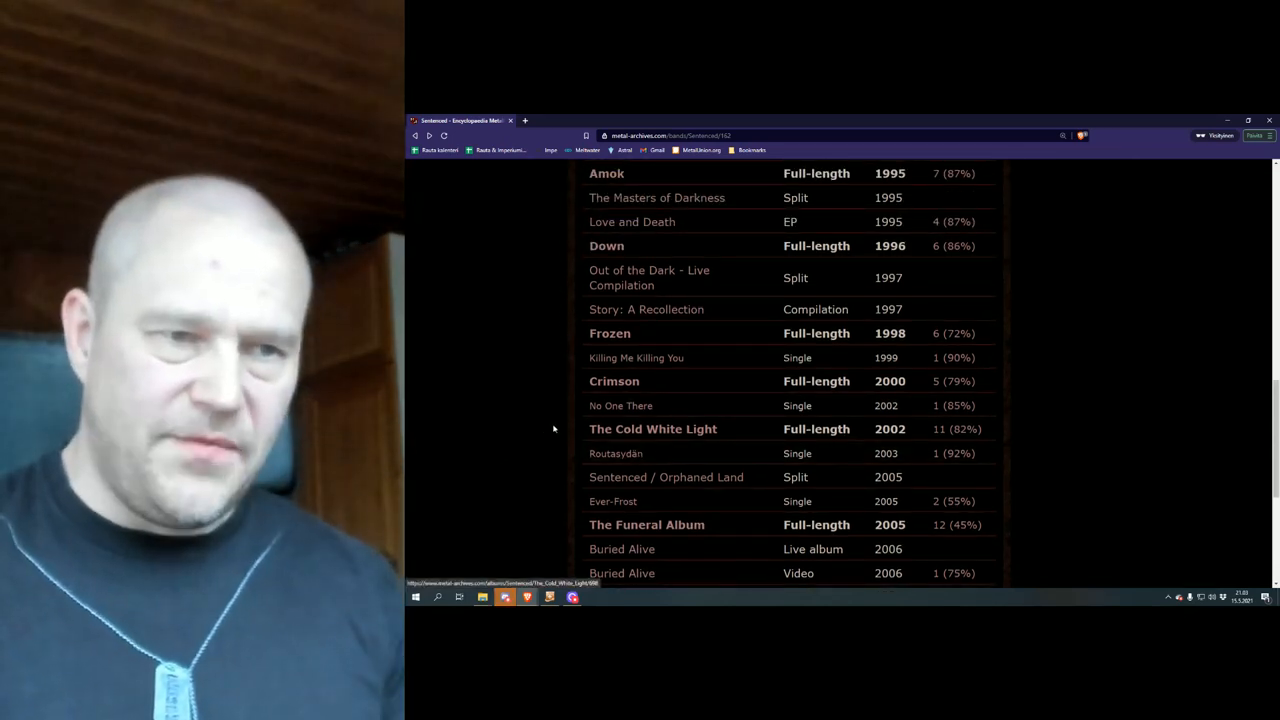
scroll(536, 434, up, 2)
scroll(536, 434, up, 1)
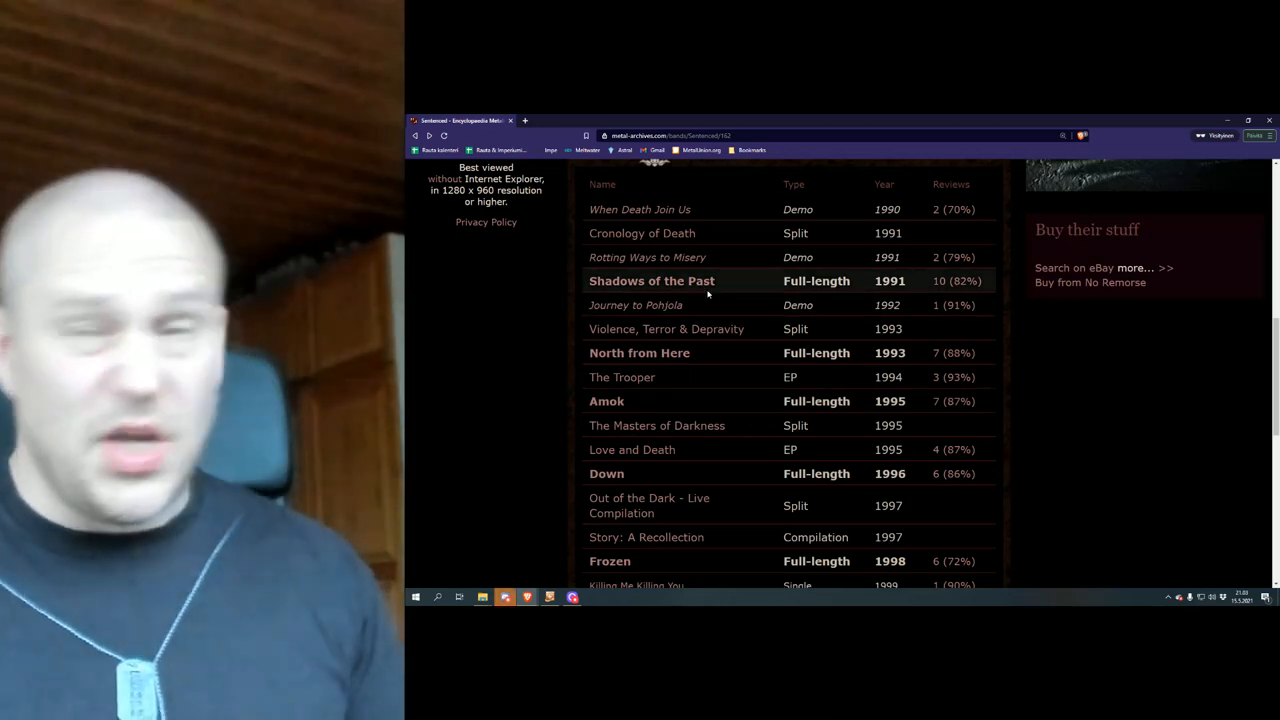
scroll(706, 298, down, 1)
scroll(700, 330, down, 2)
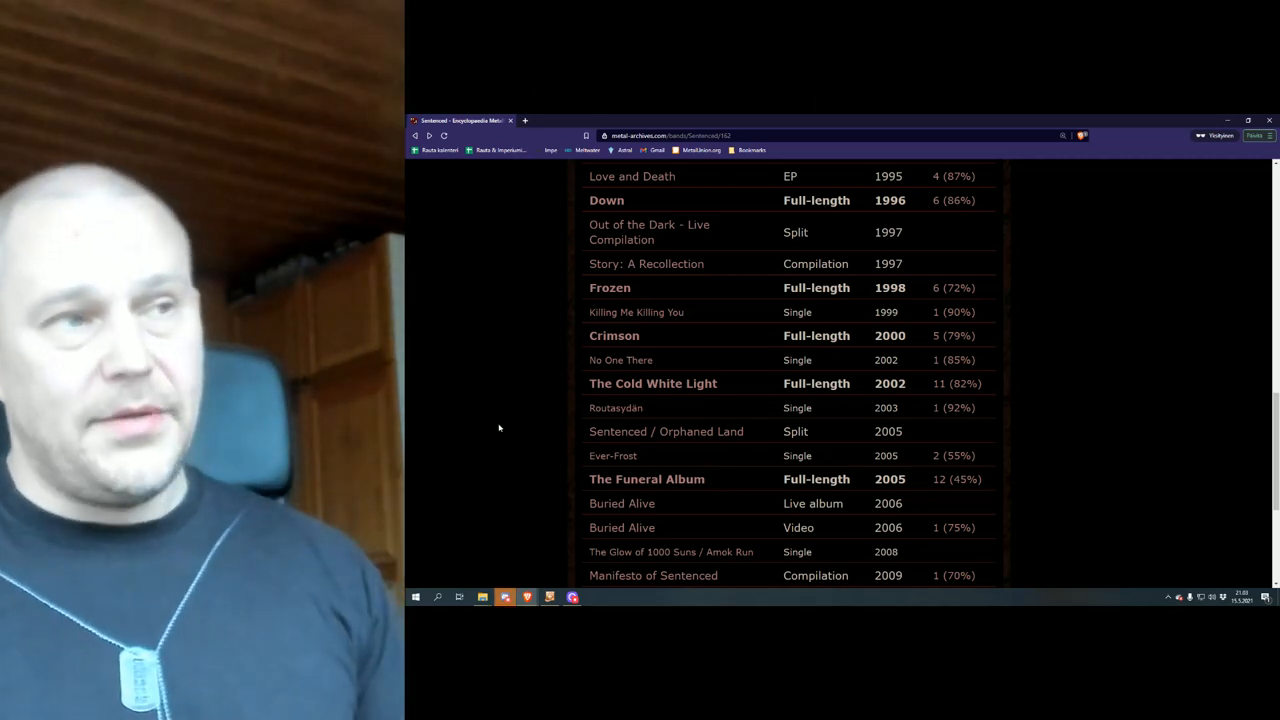
scroll(499, 429, up, 4)
scroll(499, 429, up, 1)
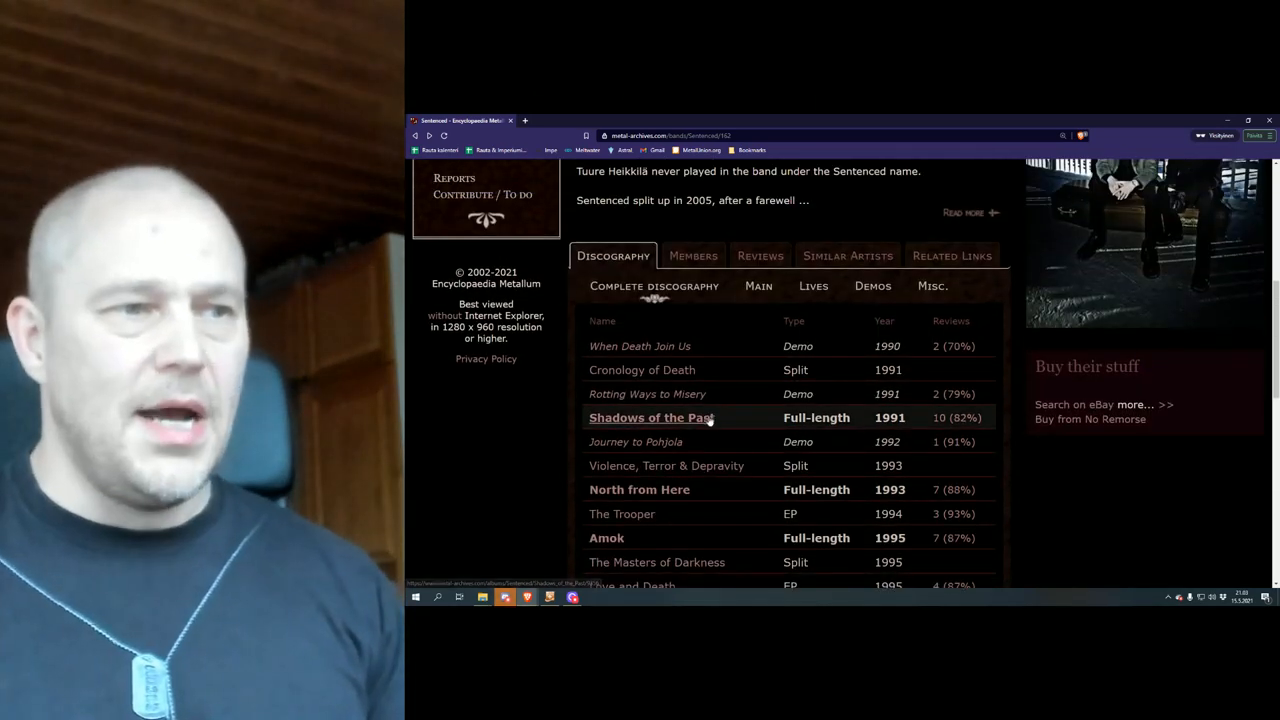
View the Shadows of the Past album page with its nine-song tracklist.
click(652, 418)
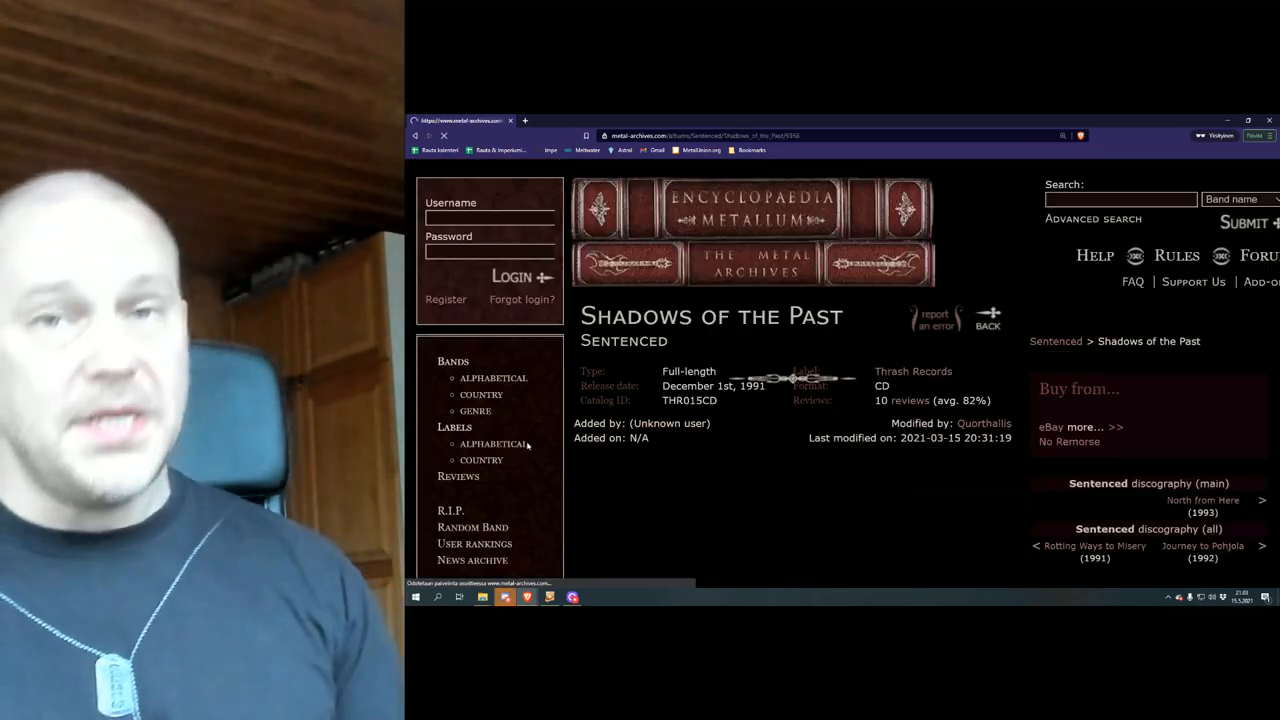
scroll(528, 444, down, 1)
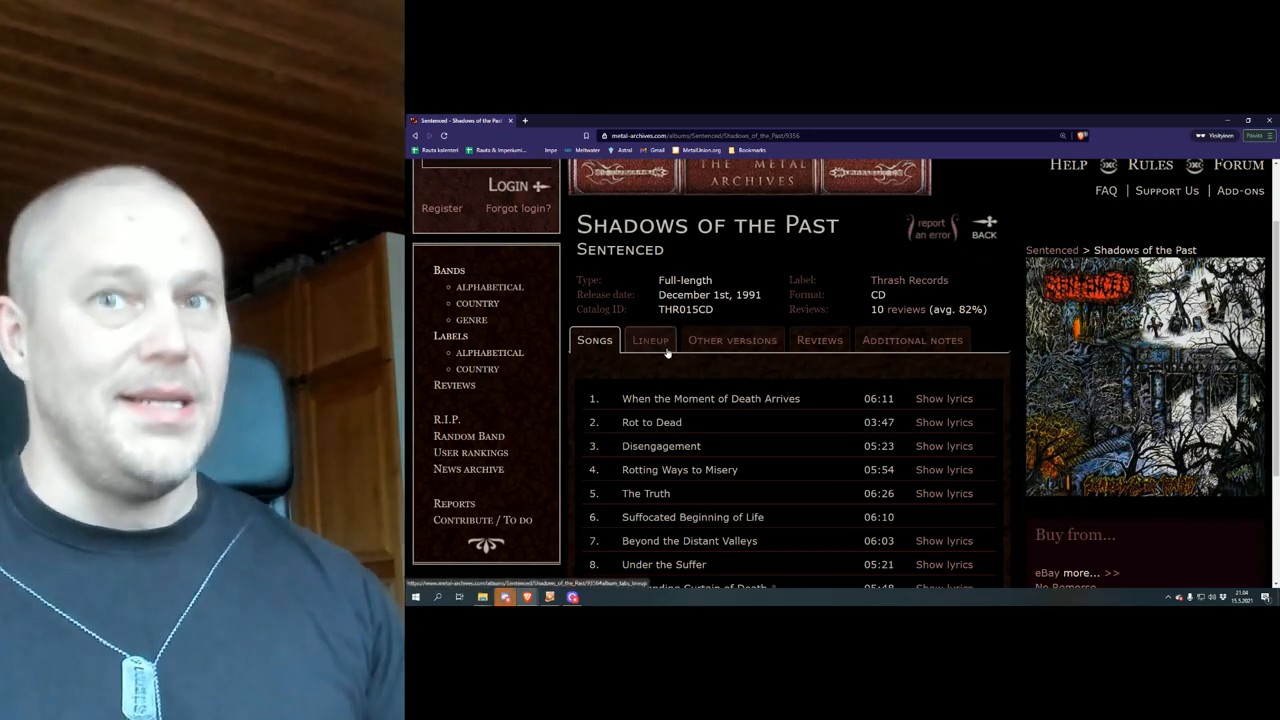
scroll(667, 353, up, 3)
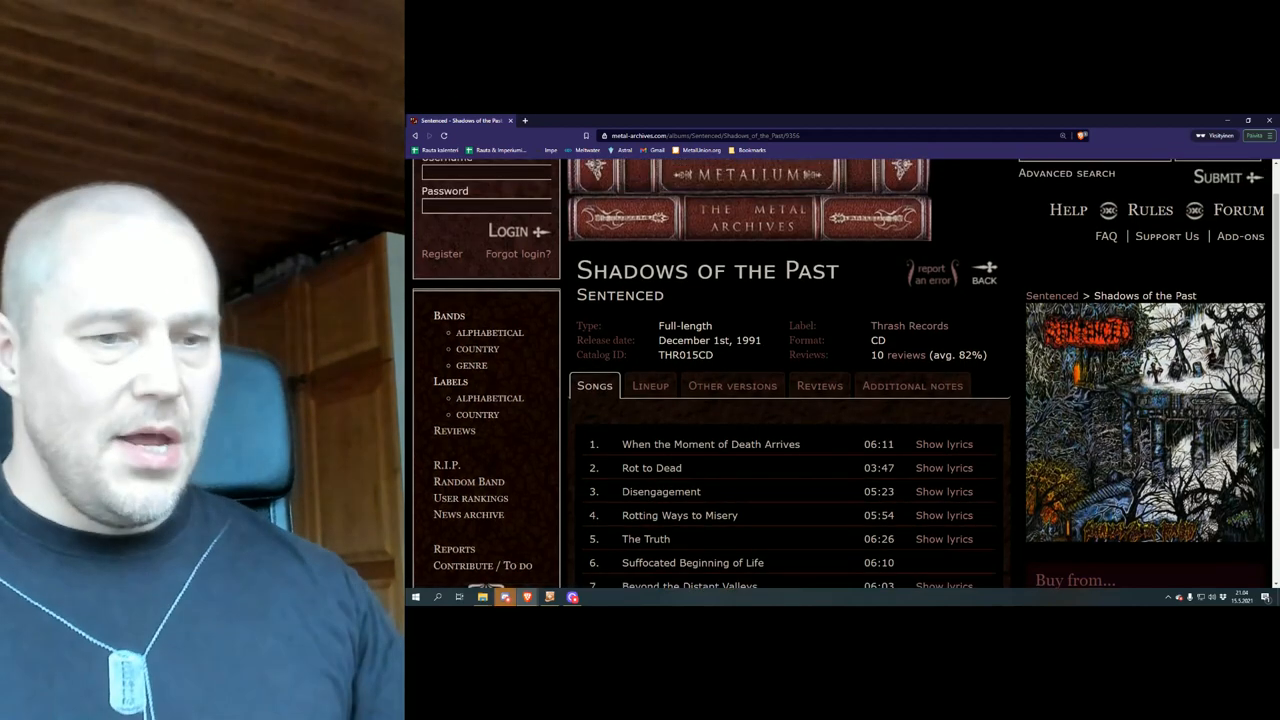
scroll(667, 353, down, 2)
scroll(678, 365, down, 1)
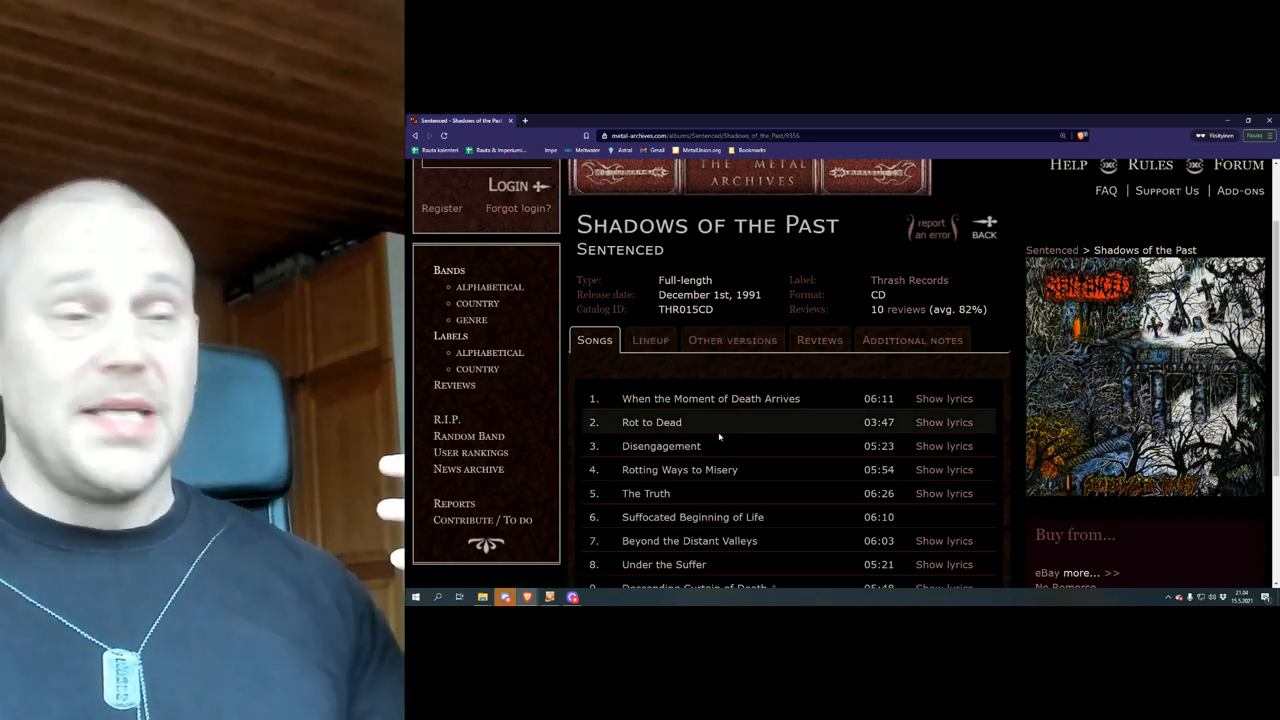
scroll(719, 436, down, 1)
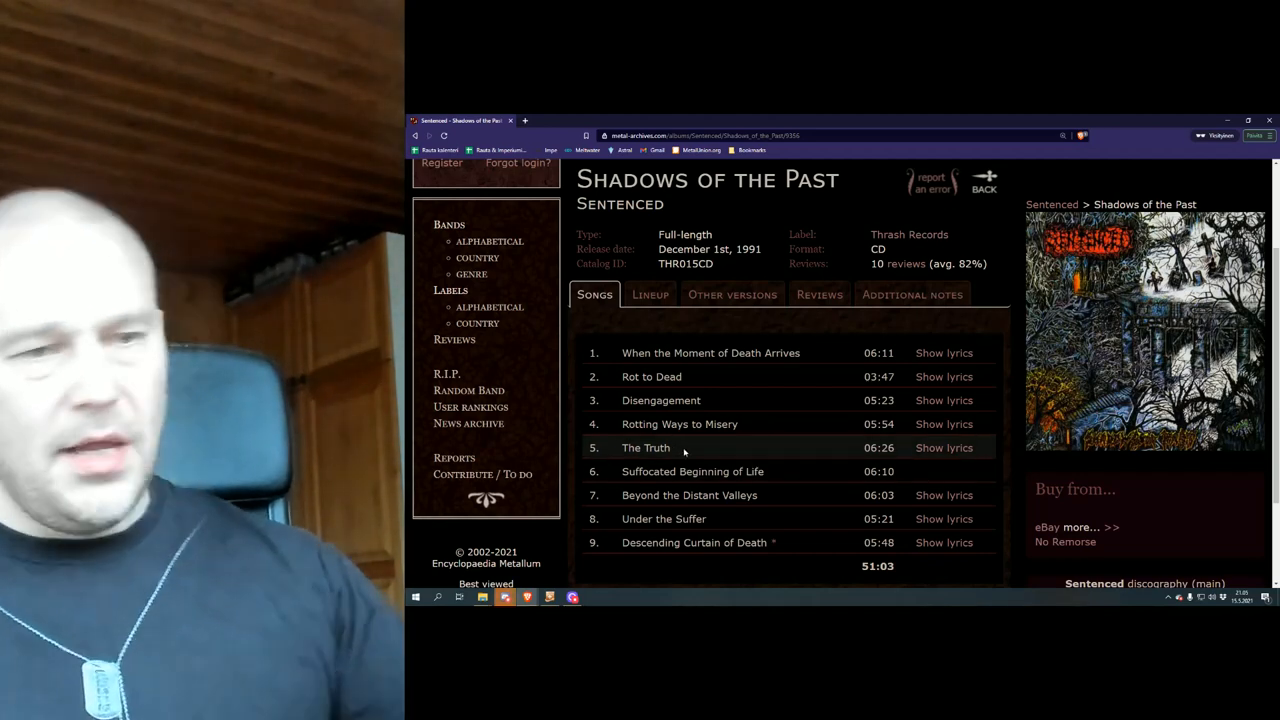
scroll(684, 448, up, 1)
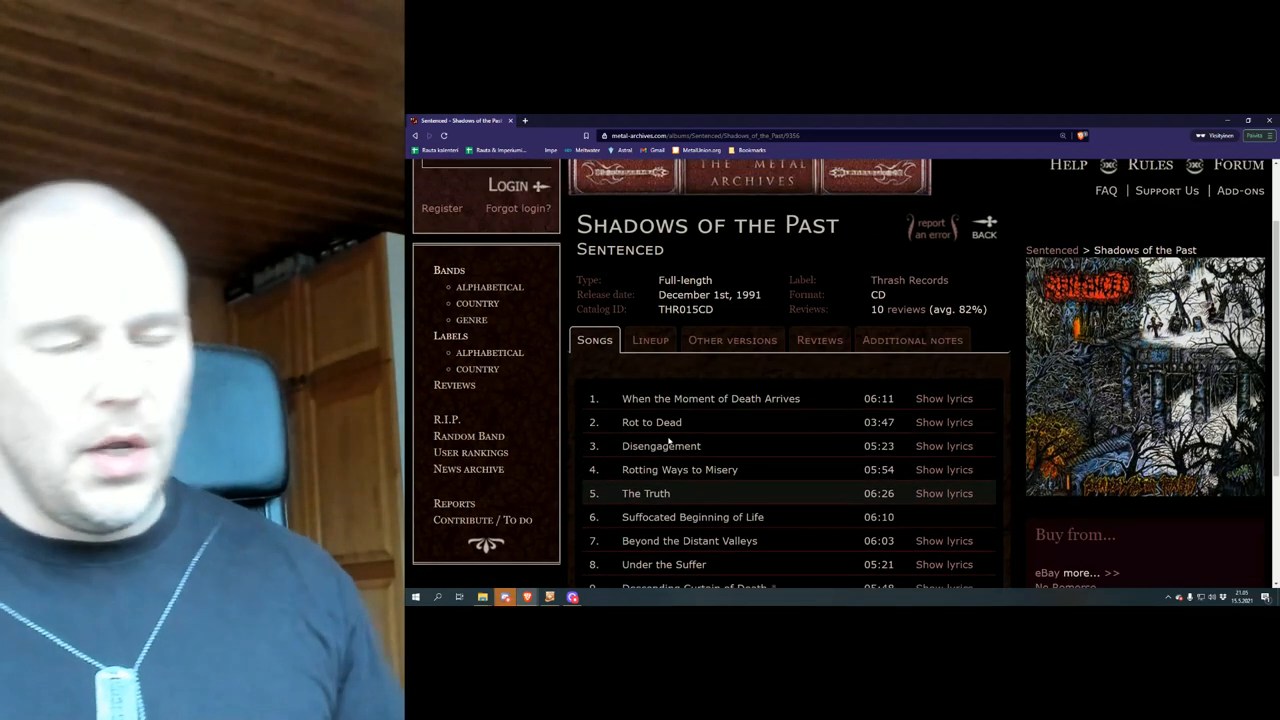
scroll(669, 440, down, 2)
scroll(700, 440, down, 1)
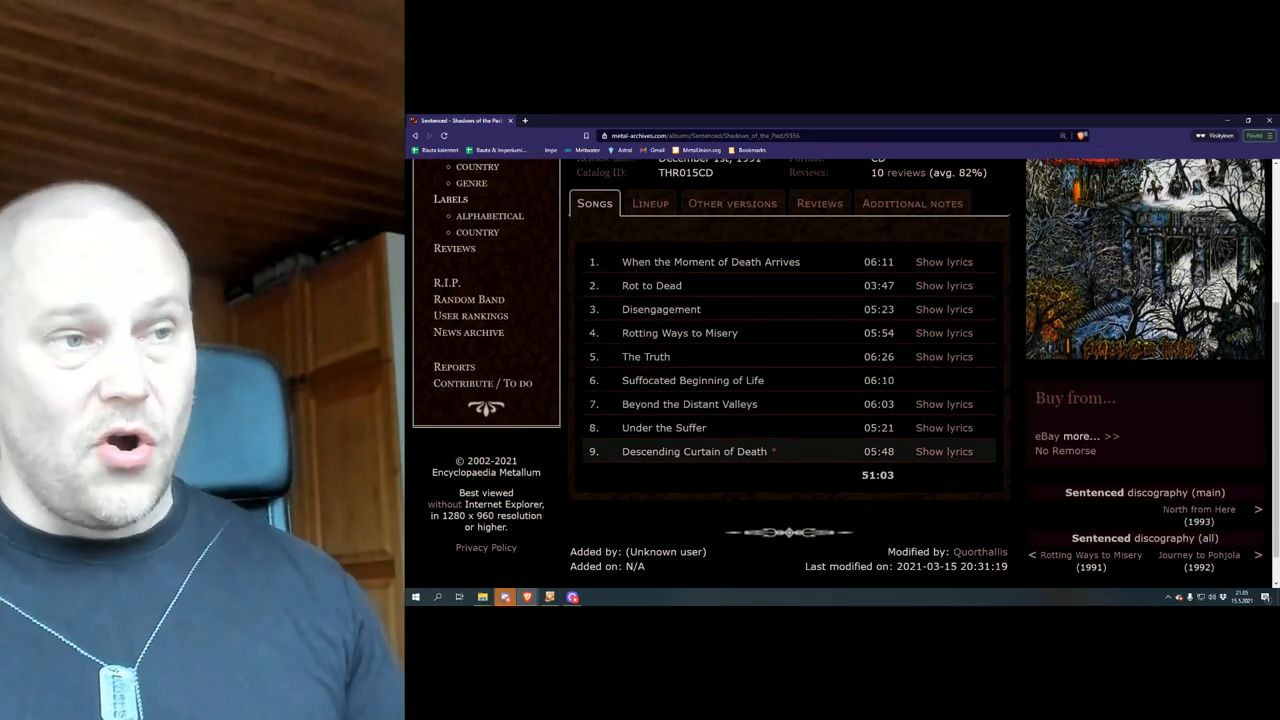
scroll(772, 420, up, 1)
scroll(790, 415, up, 3)
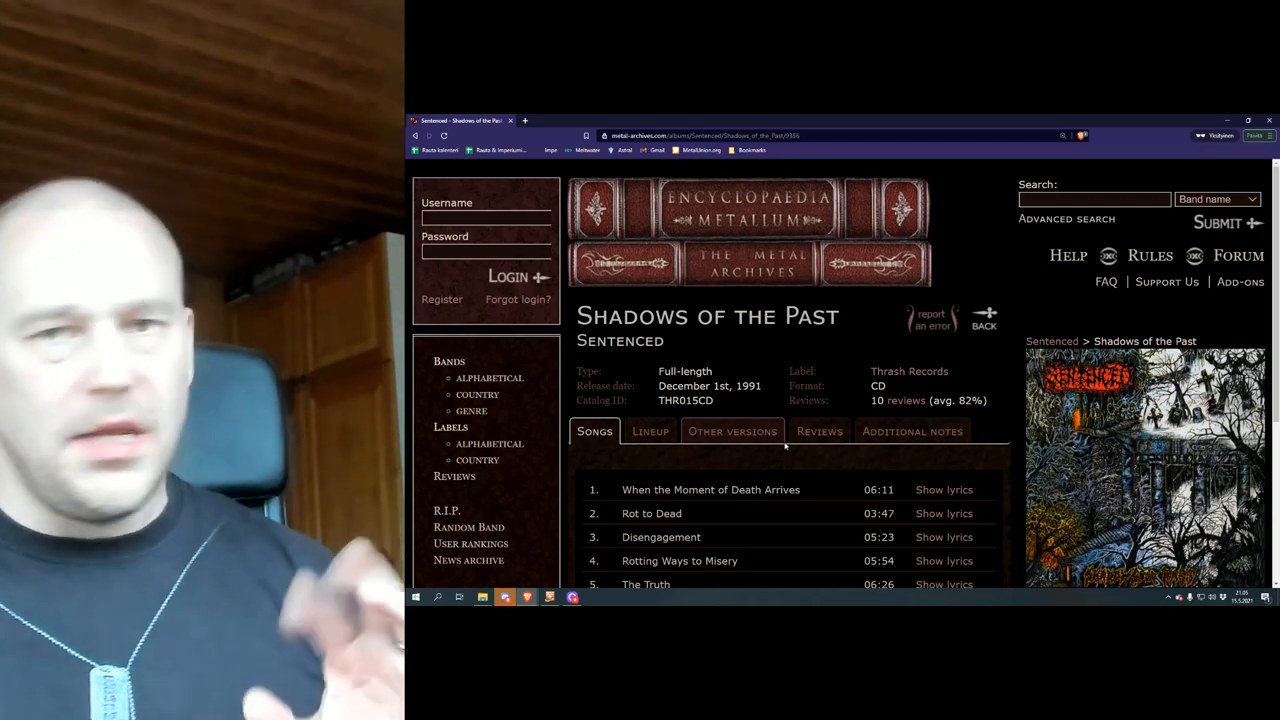
scroll(744, 433, down, 1)
scroll(744, 433, down, 2)
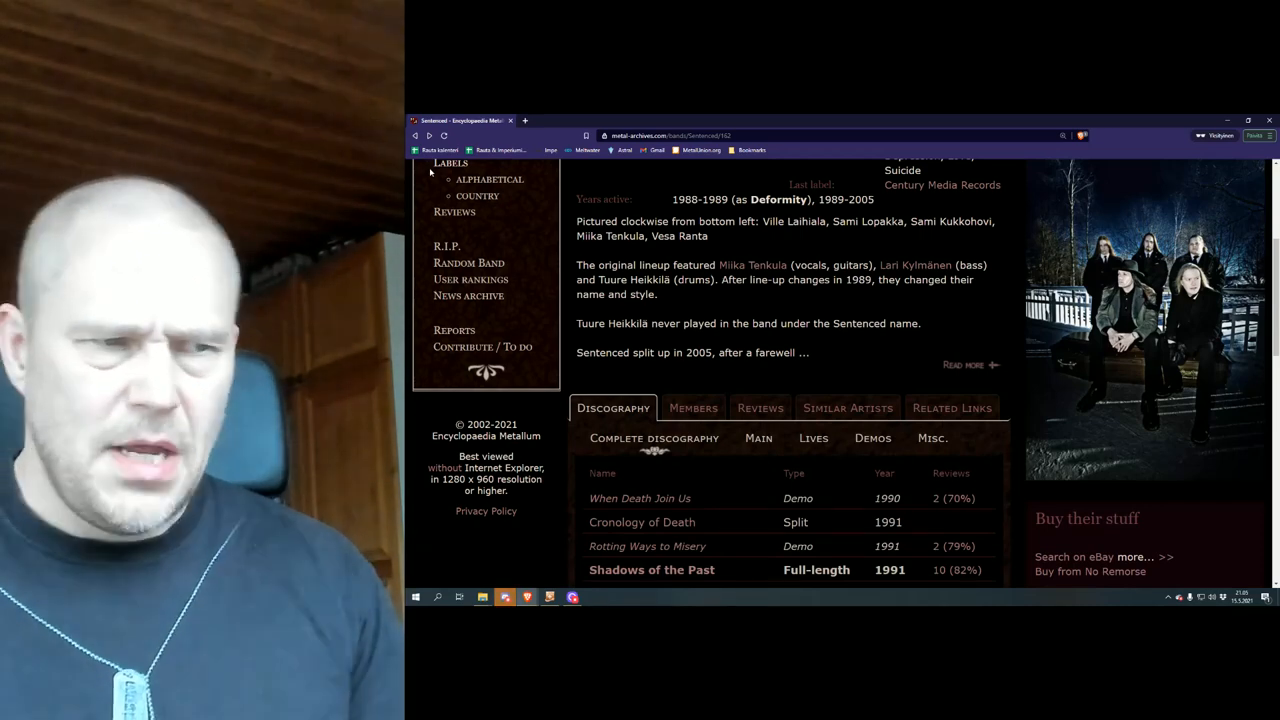
scroll(430, 176, down, 4)
scroll(430, 176, down, 3)
scroll(430, 176, down, 2)
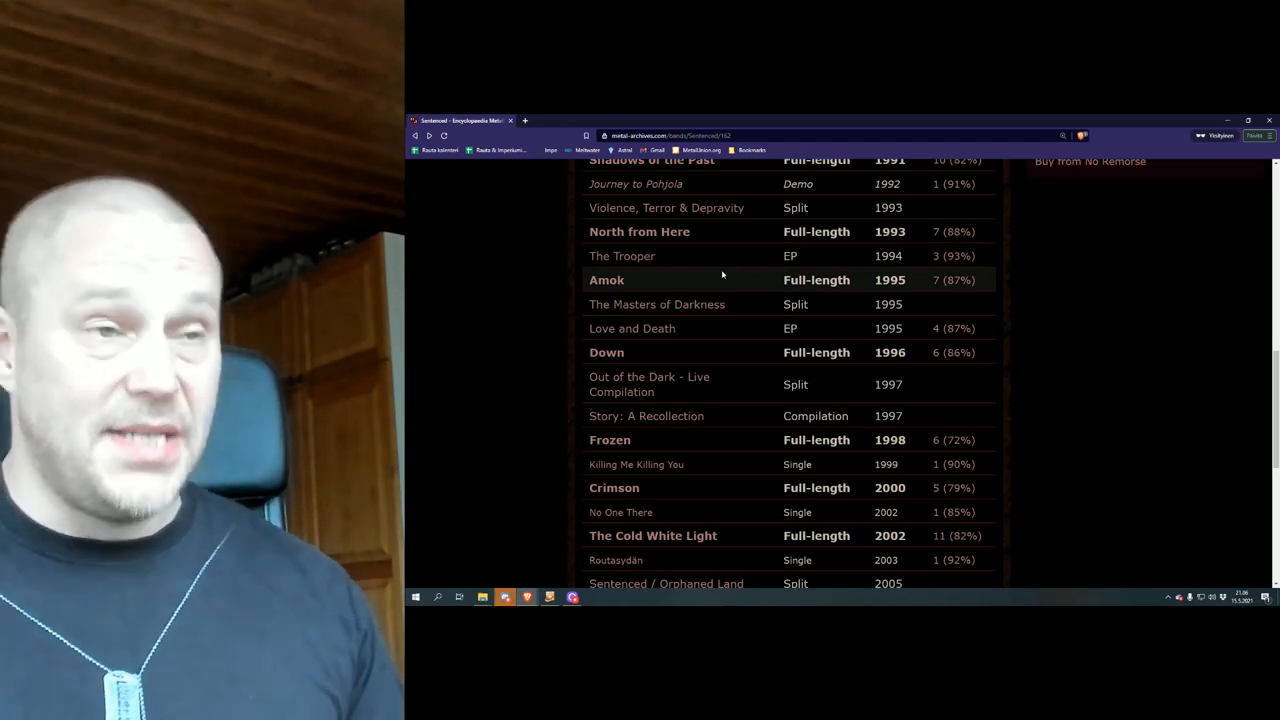
scroll(710, 281, up, 1)
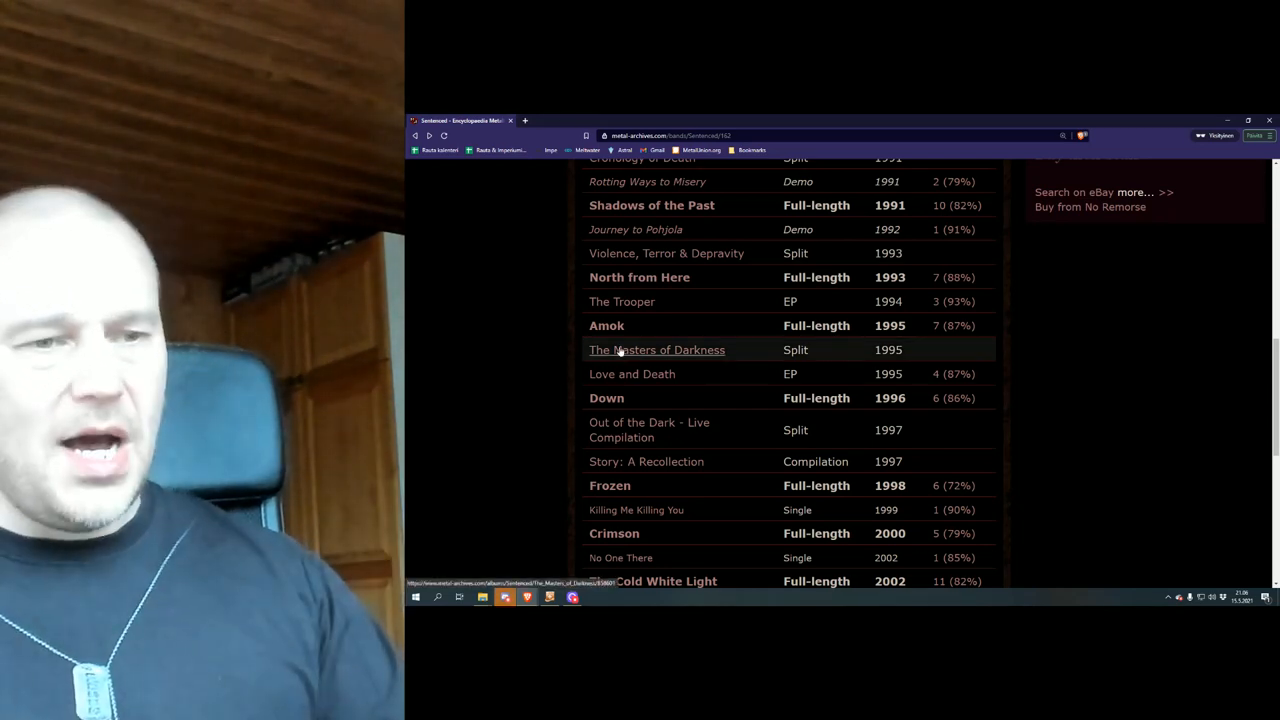
scroll(620, 350, down, 4)
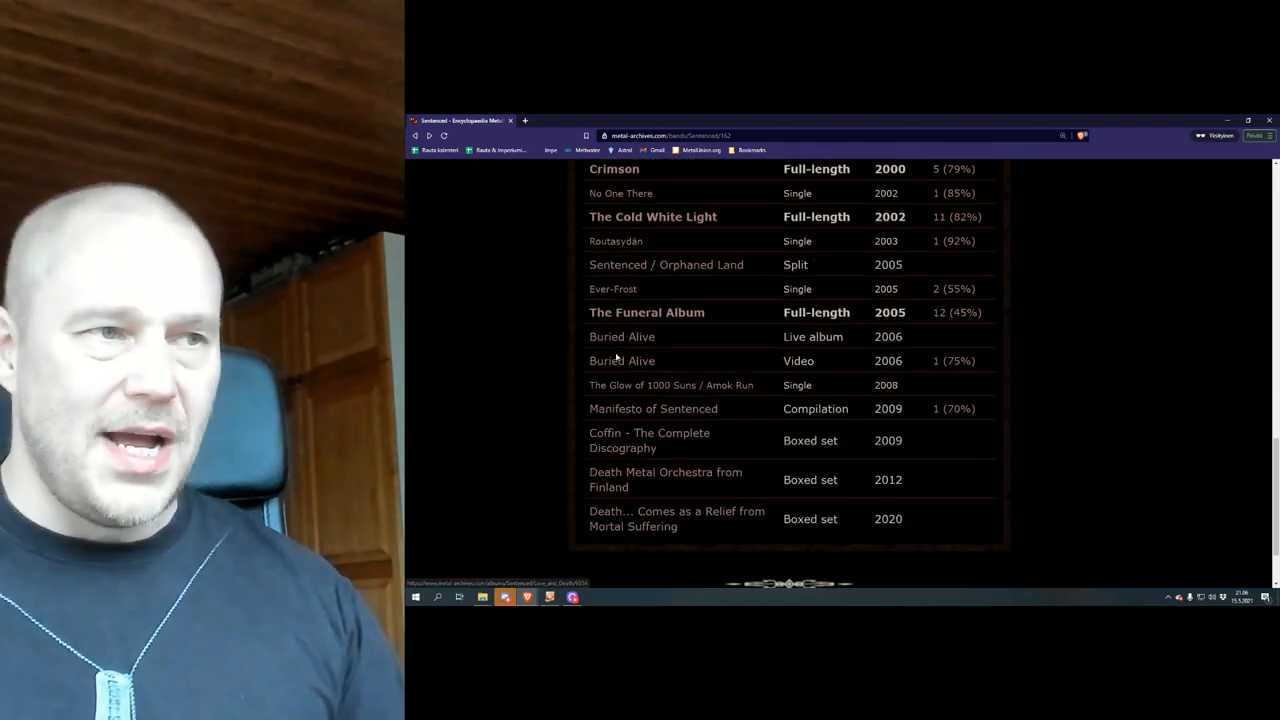
scroll(538, 381, up, 1)
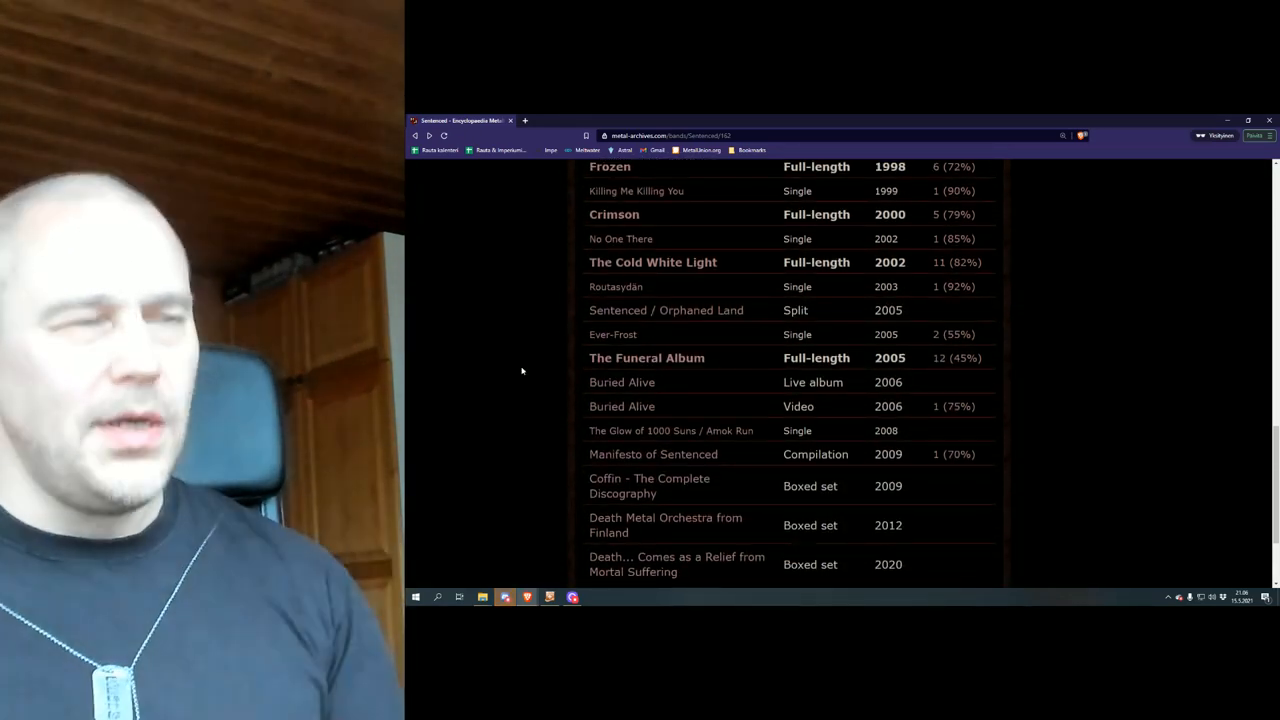
scroll(520, 374, up, 3)
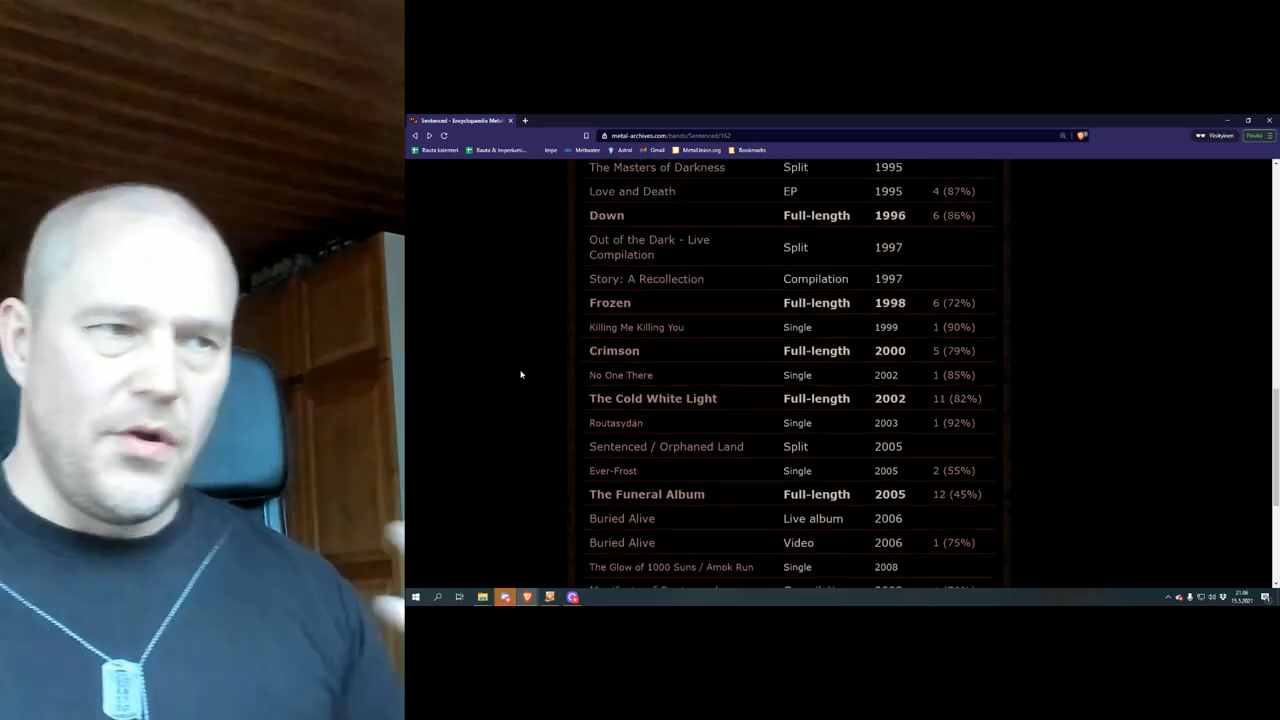
scroll(520, 374, up, 3)
scroll(520, 374, up, 1)
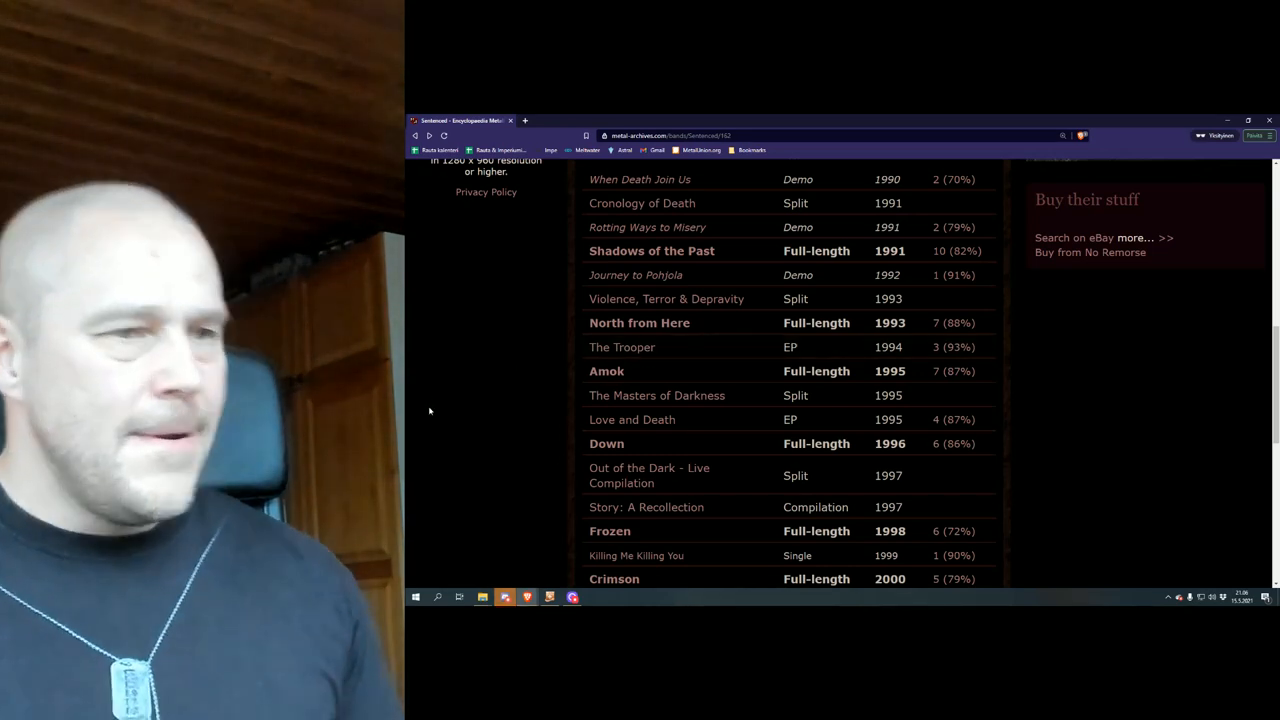
scroll(450, 410, down, 3)
scroll(450, 410, down, 2)
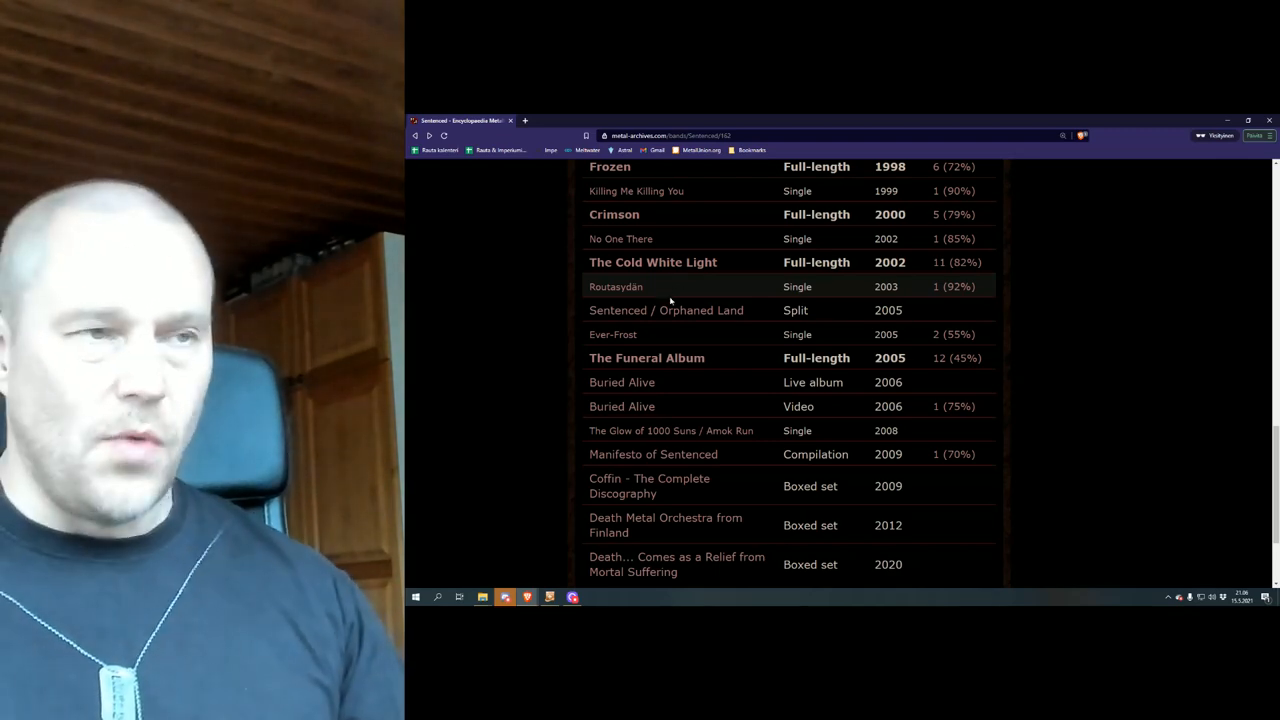
scroll(671, 300, up, 1)
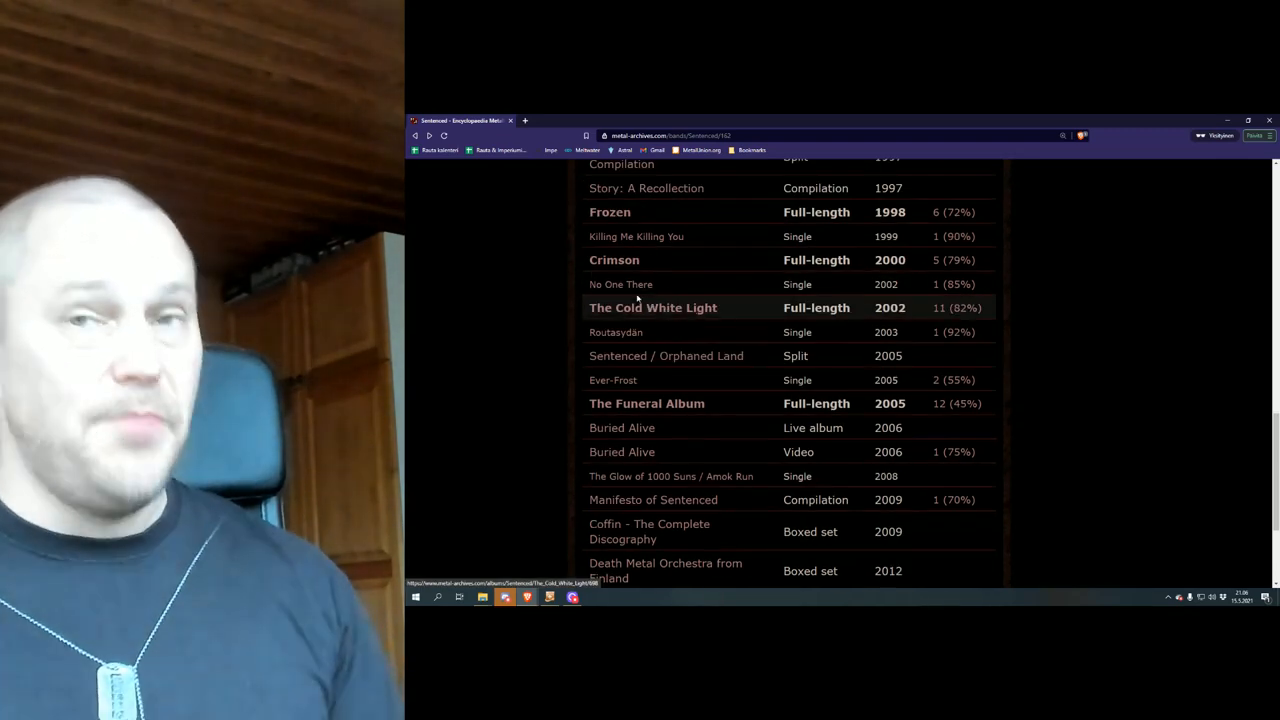
scroll(569, 343, up, 10)
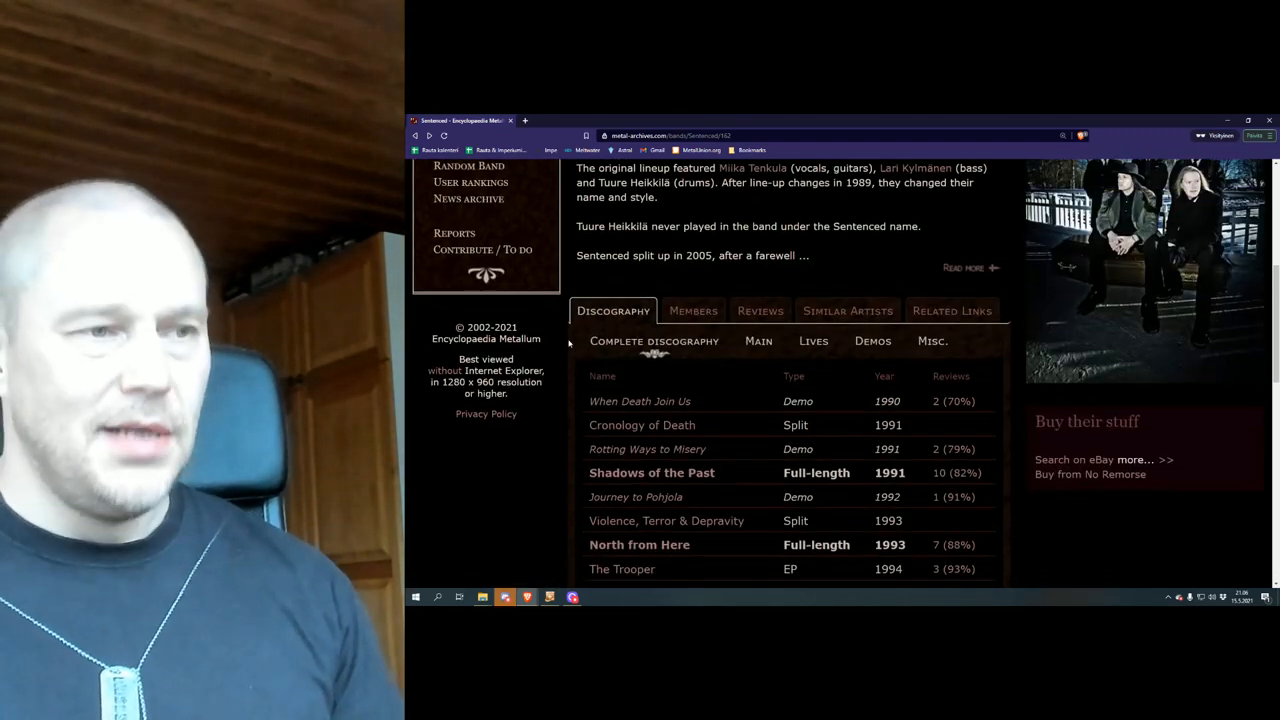
scroll(600, 300, down, 3)
scroll(604, 283, down, 2)
View the Amok album page and its nine-song tracklist.
click(604, 281)
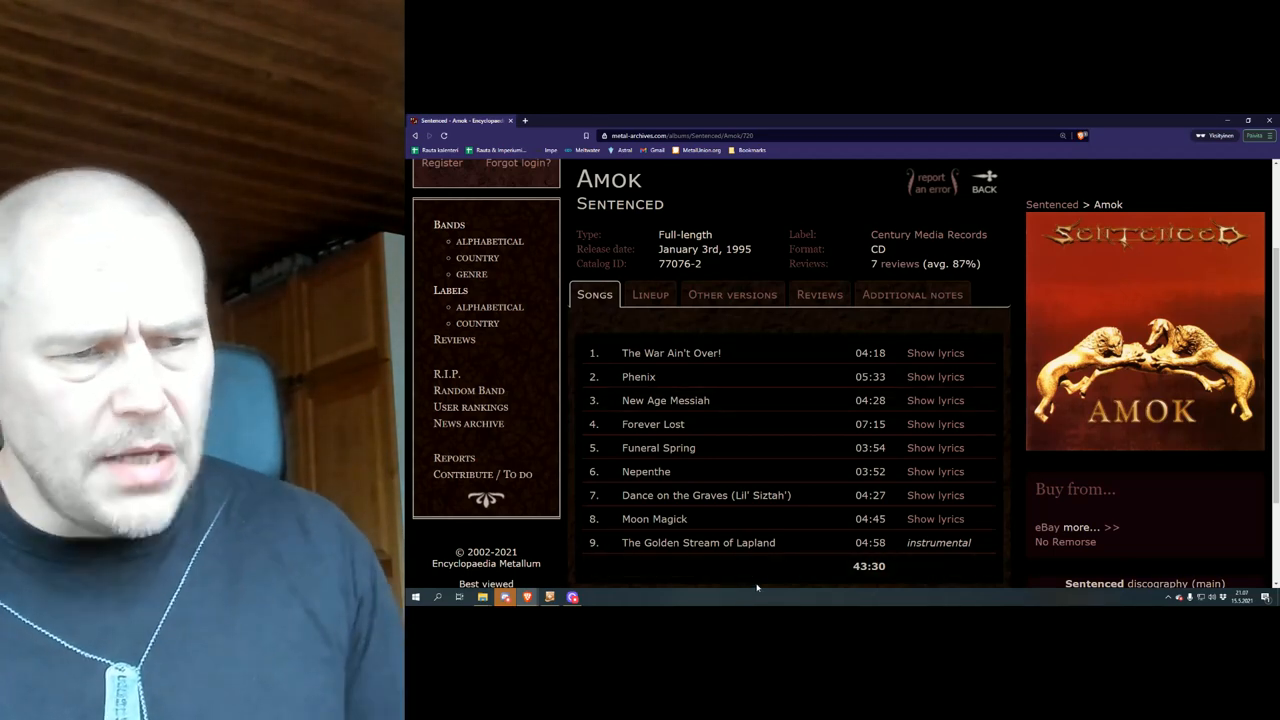
scroll(731, 582, down, 1)
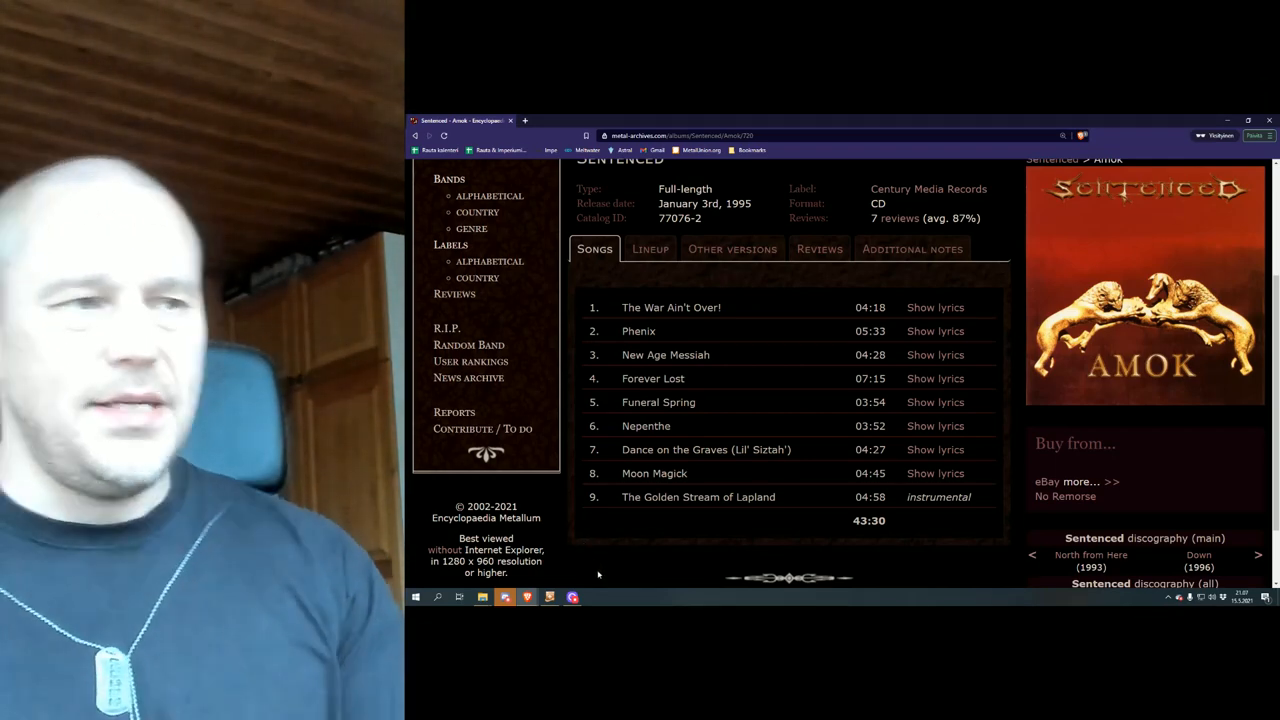
scroll(640, 430, up, 1)
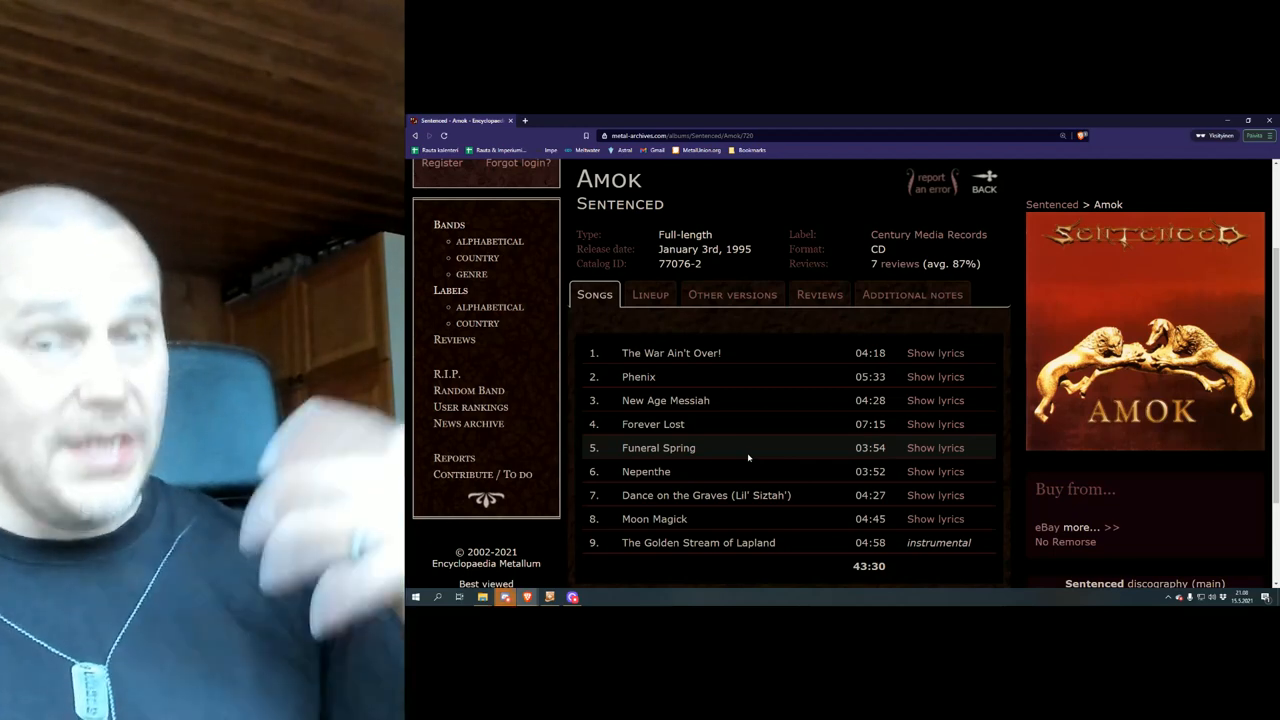
scroll(748, 457, down, 1)
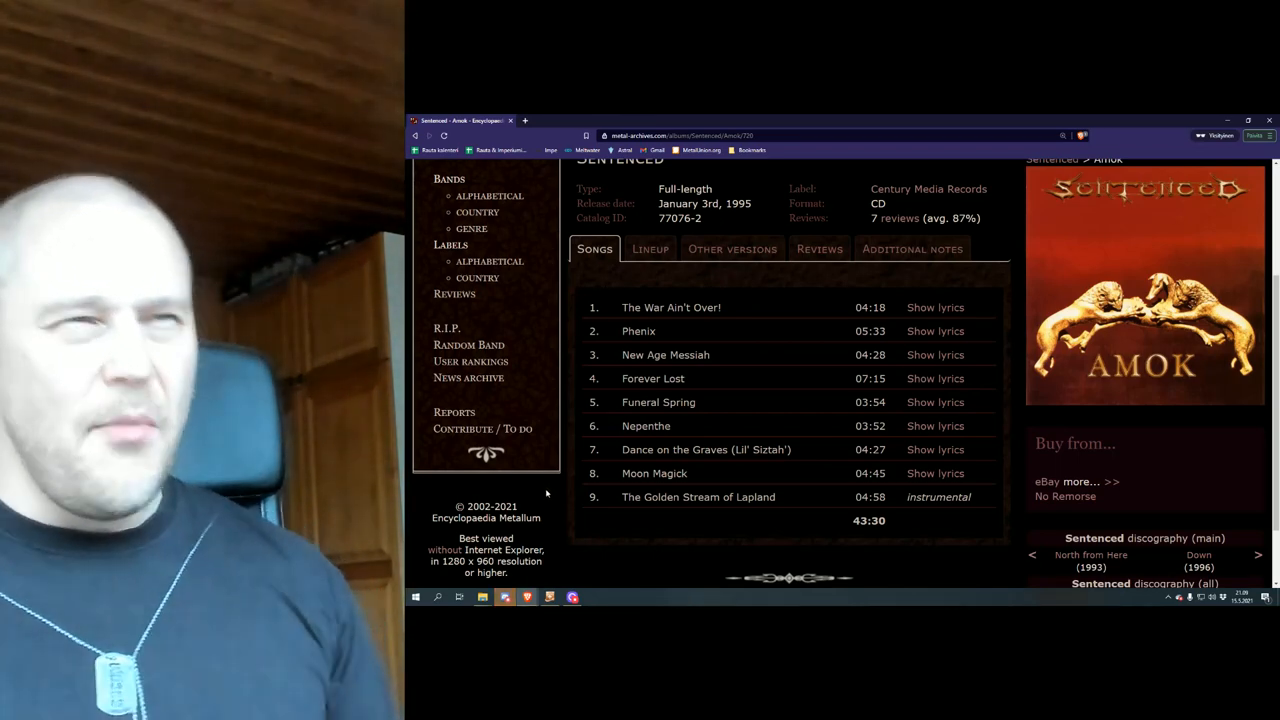
scroll(547, 490, up, 1)
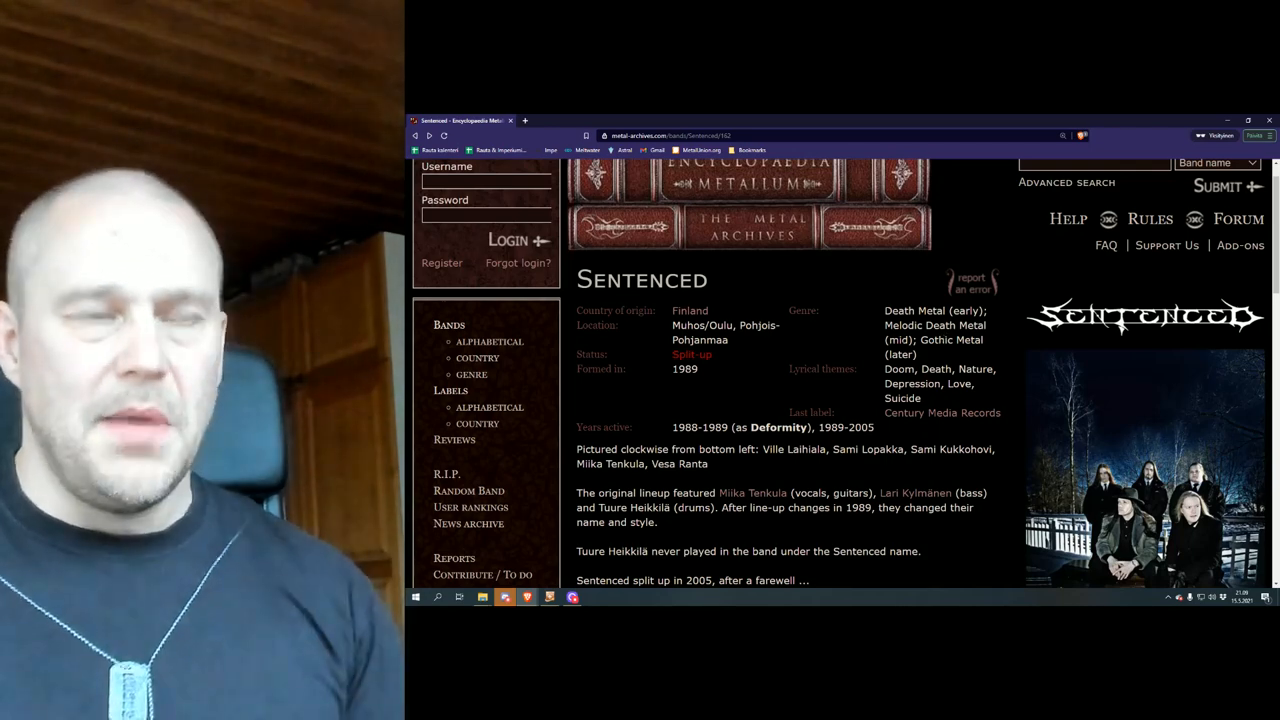
scroll(940, 341, down, 3)
scroll(655, 440, down, 3)
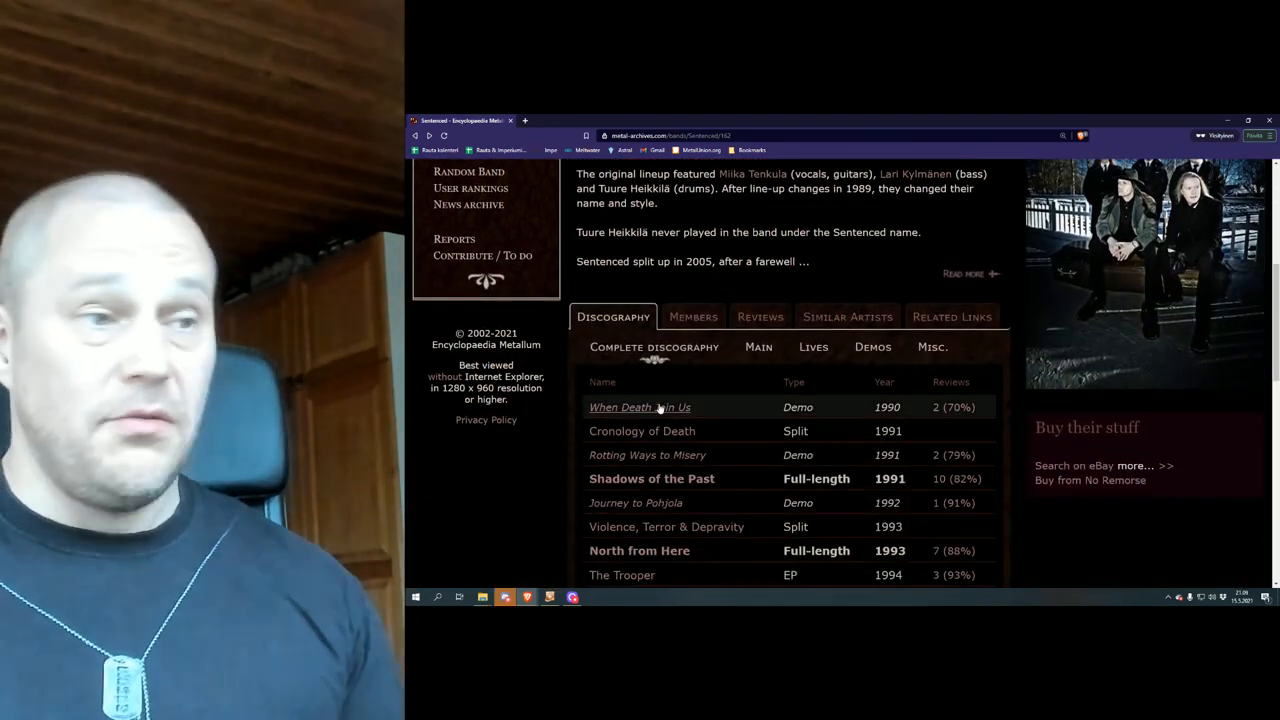
scroll(655, 440, down, 2)
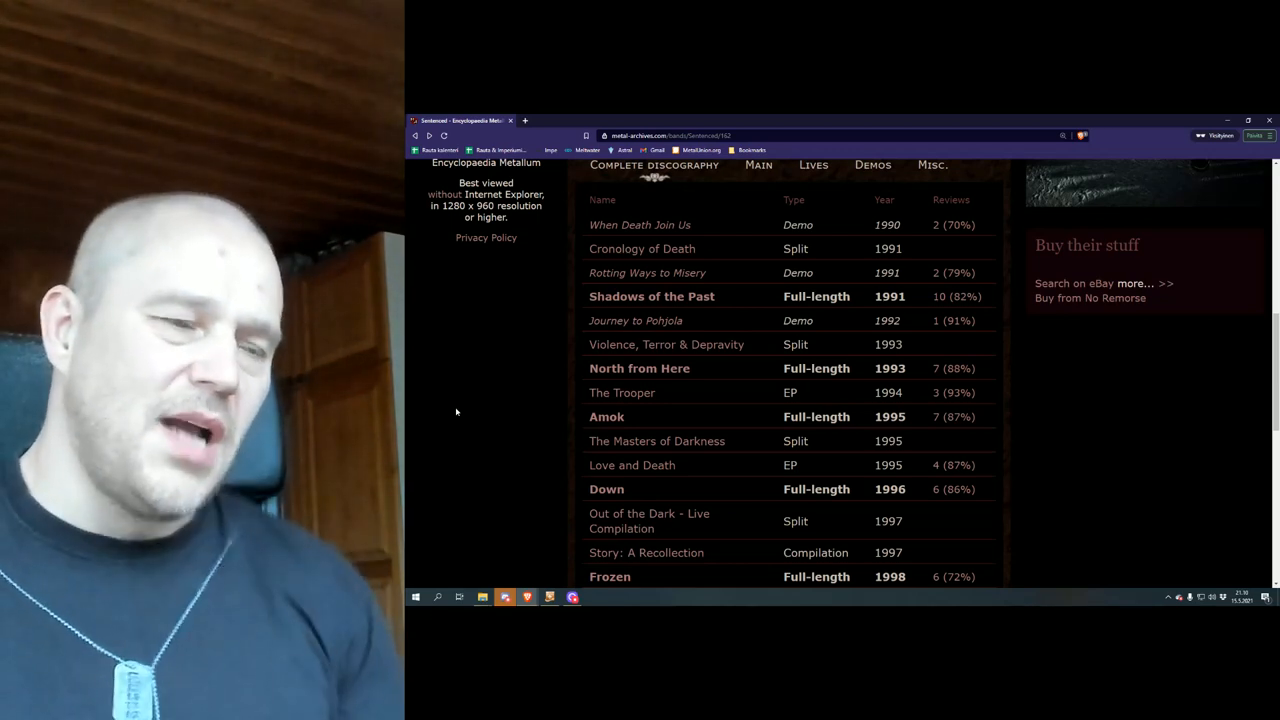
scroll(474, 407, down, 3)
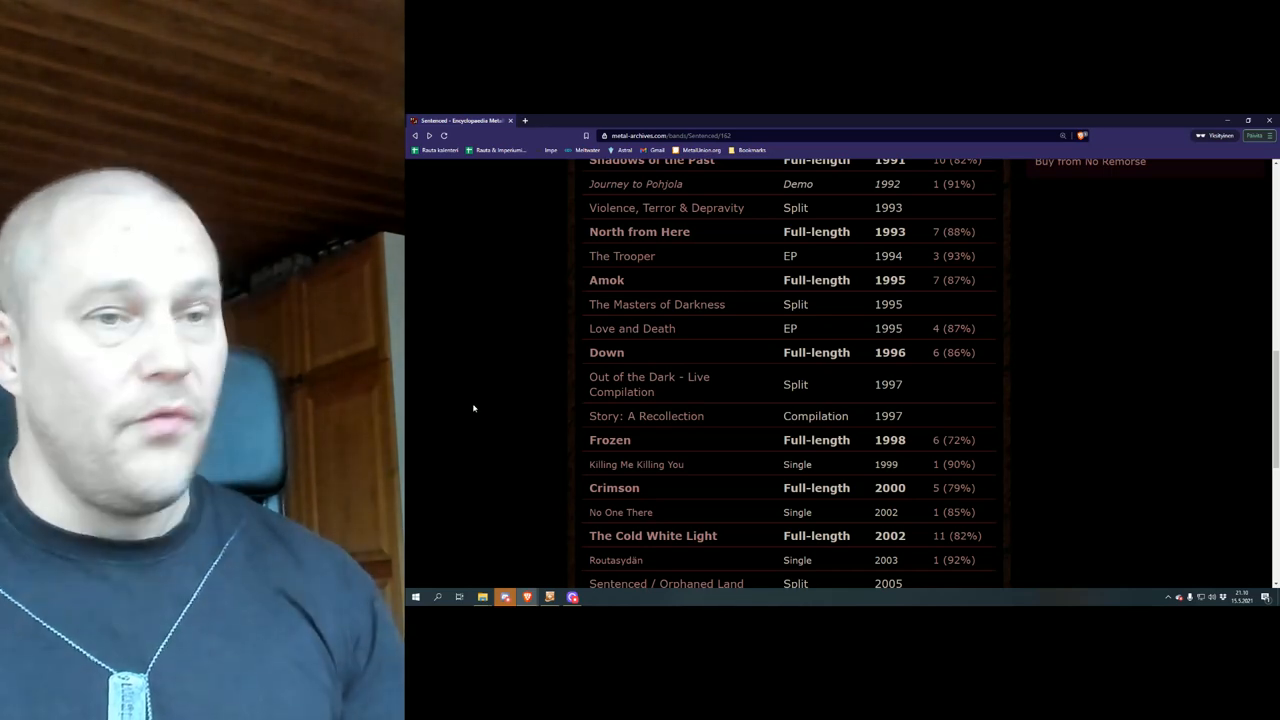
scroll(474, 407, down, 1)
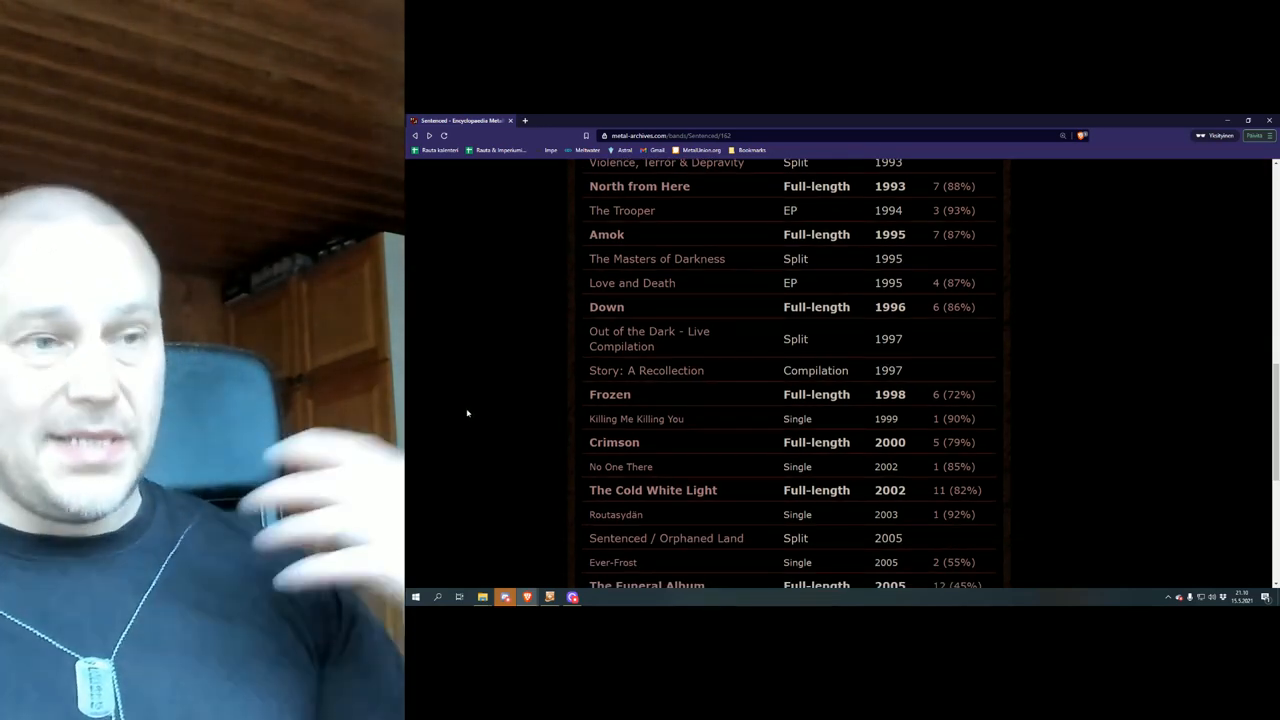
scroll(472, 409, down, 5)
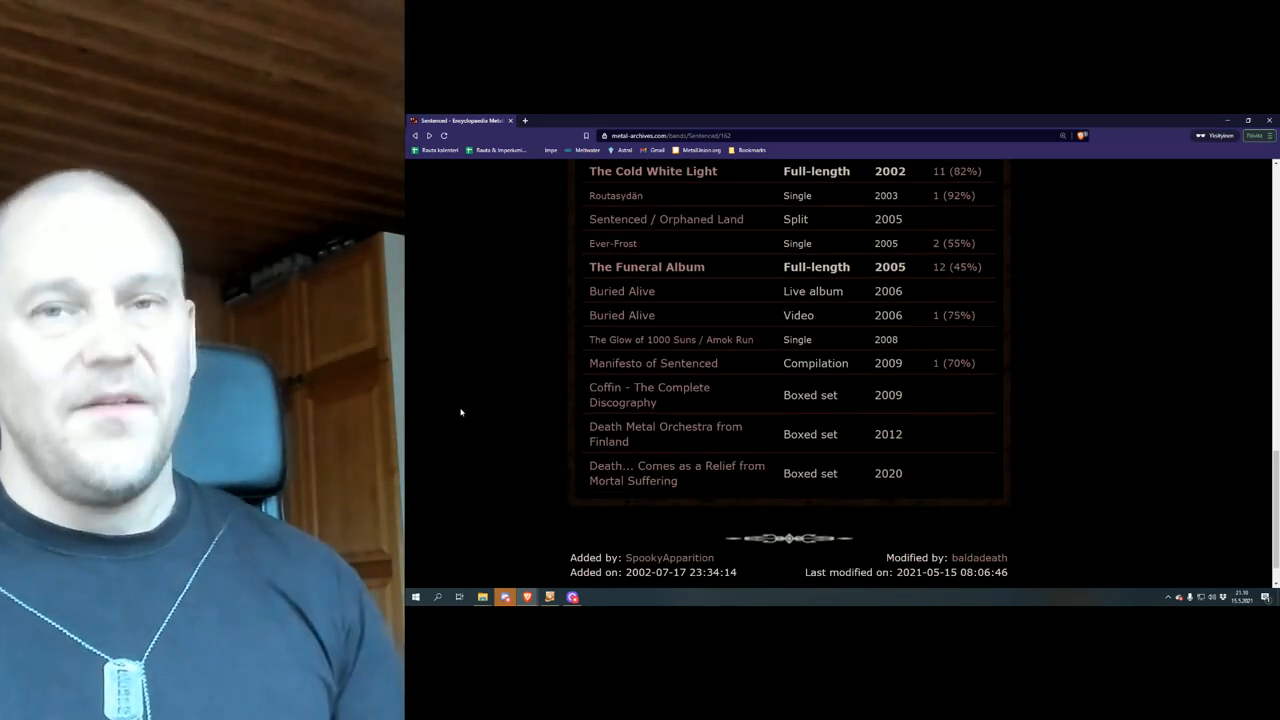
scroll(460, 412, up, 1)
scroll(458, 413, up, 1)
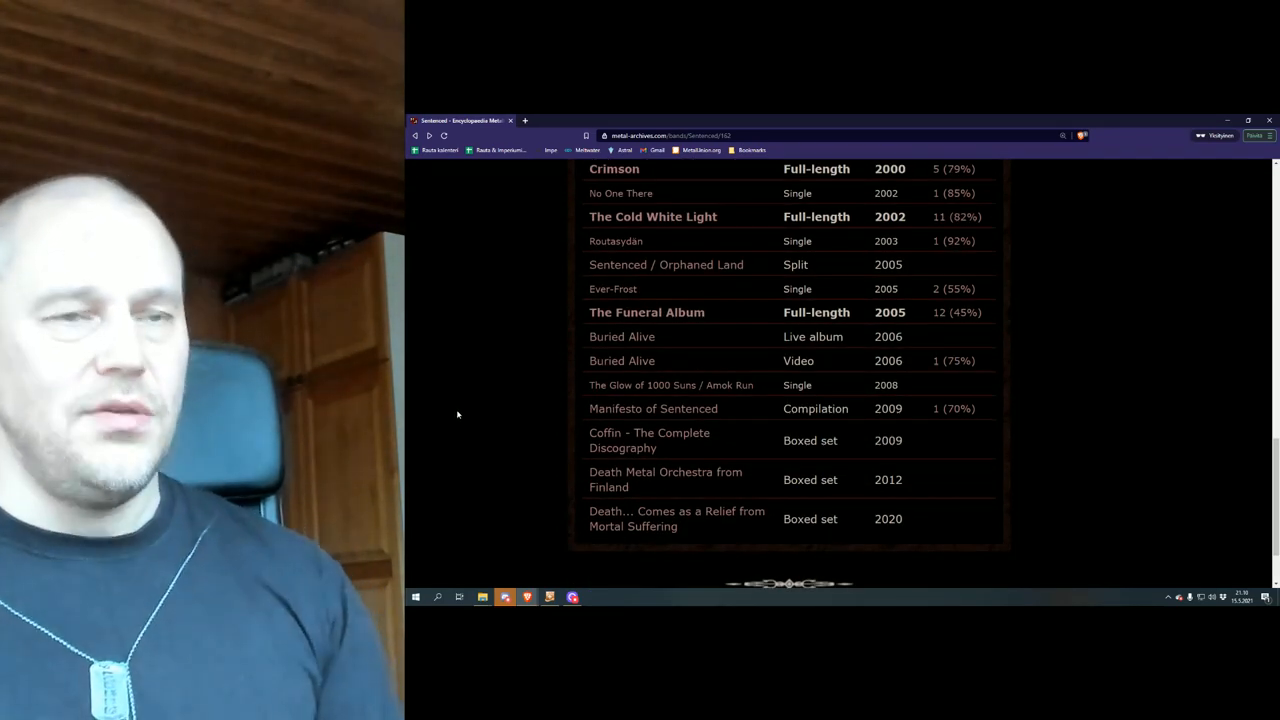
scroll(454, 415, up, 1)
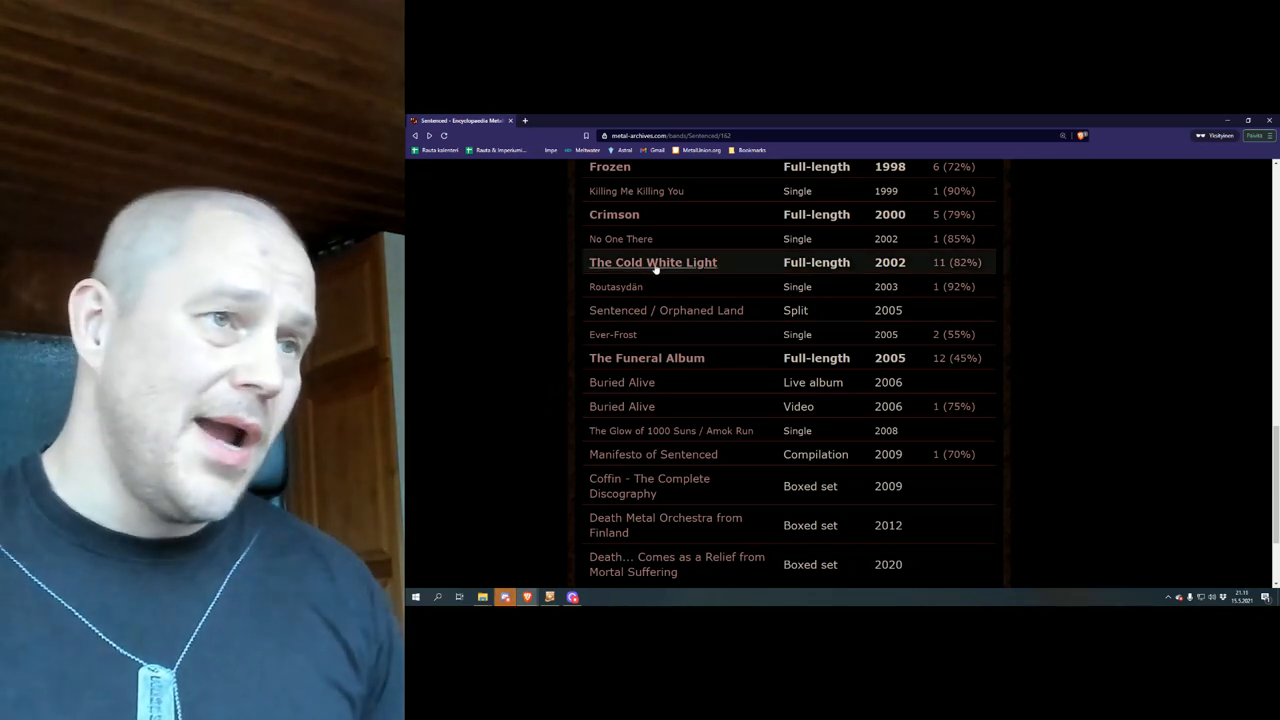
click(653, 262)
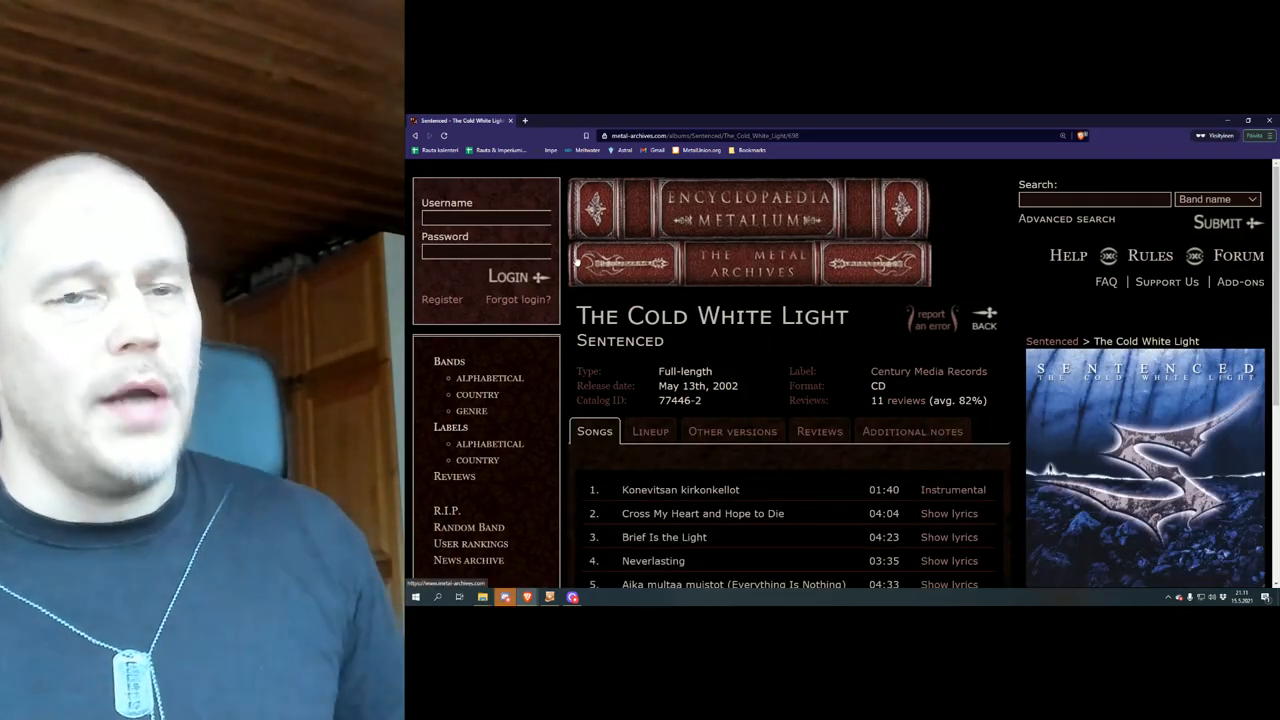
scroll(575, 280, down, 3)
scroll(575, 280, down, 3)
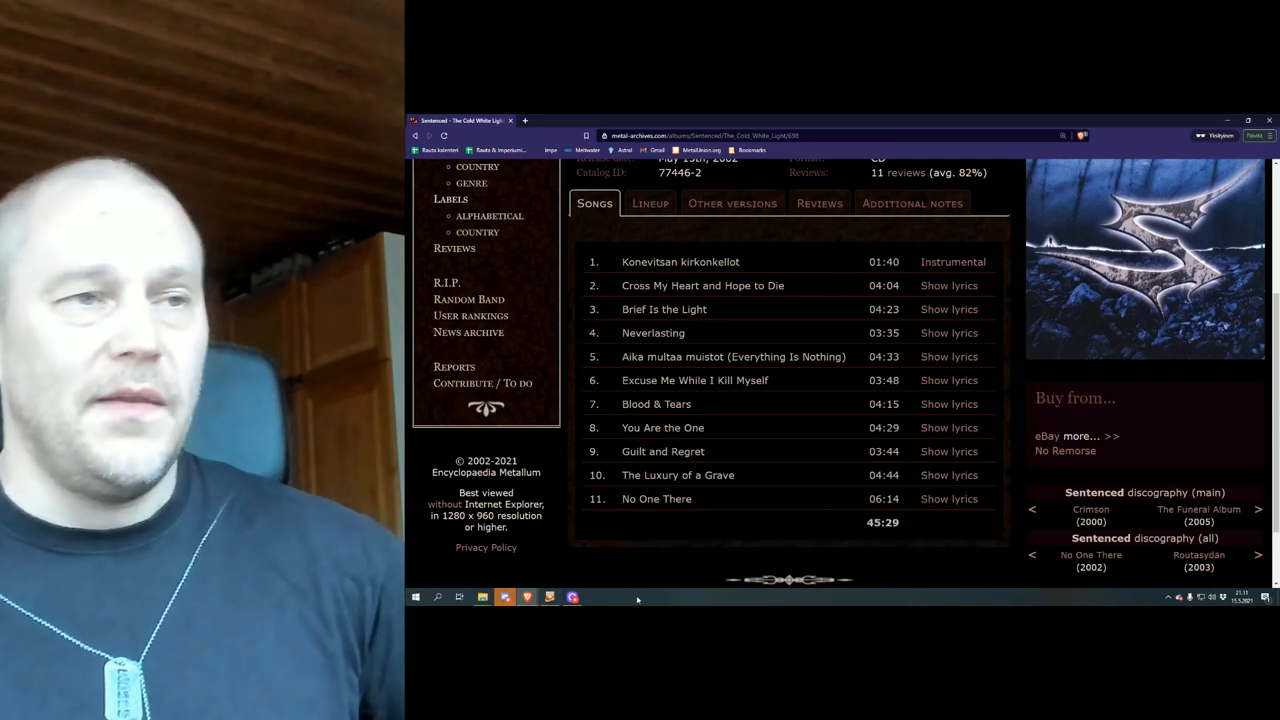
scroll(654, 560, up, 3)
scroll(654, 560, down, 1)
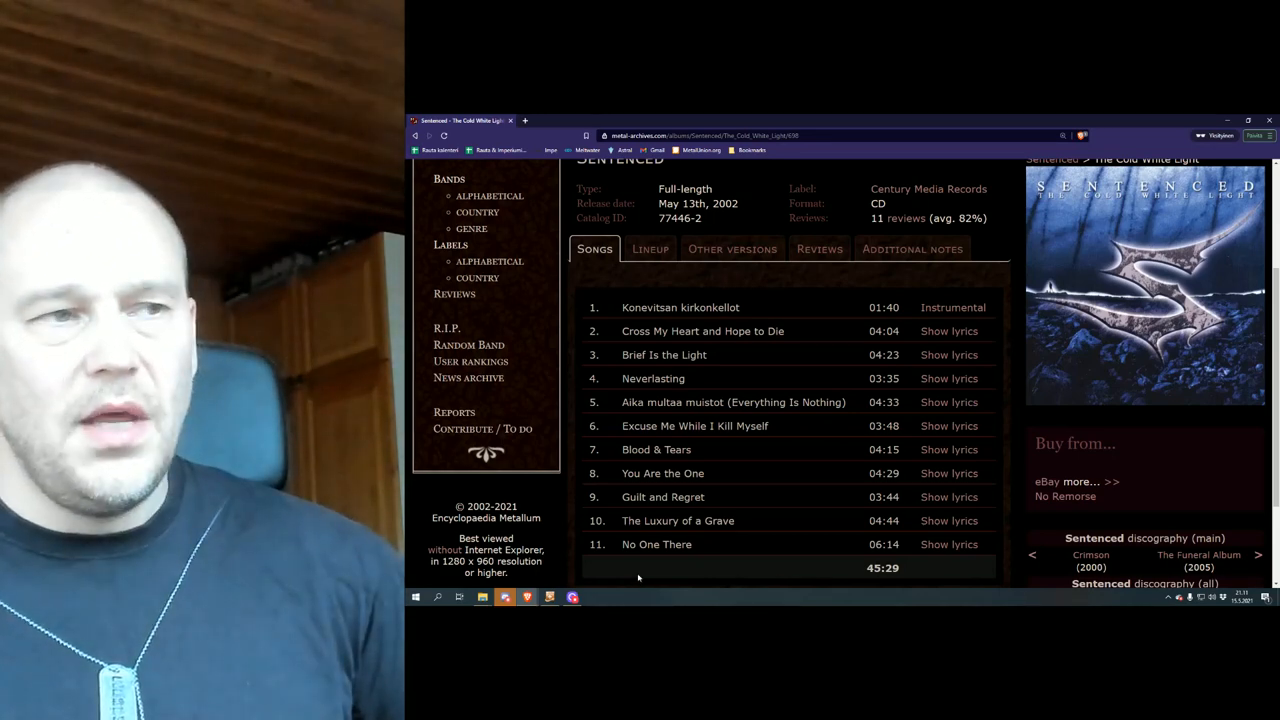
scroll(800, 450, down, 1)
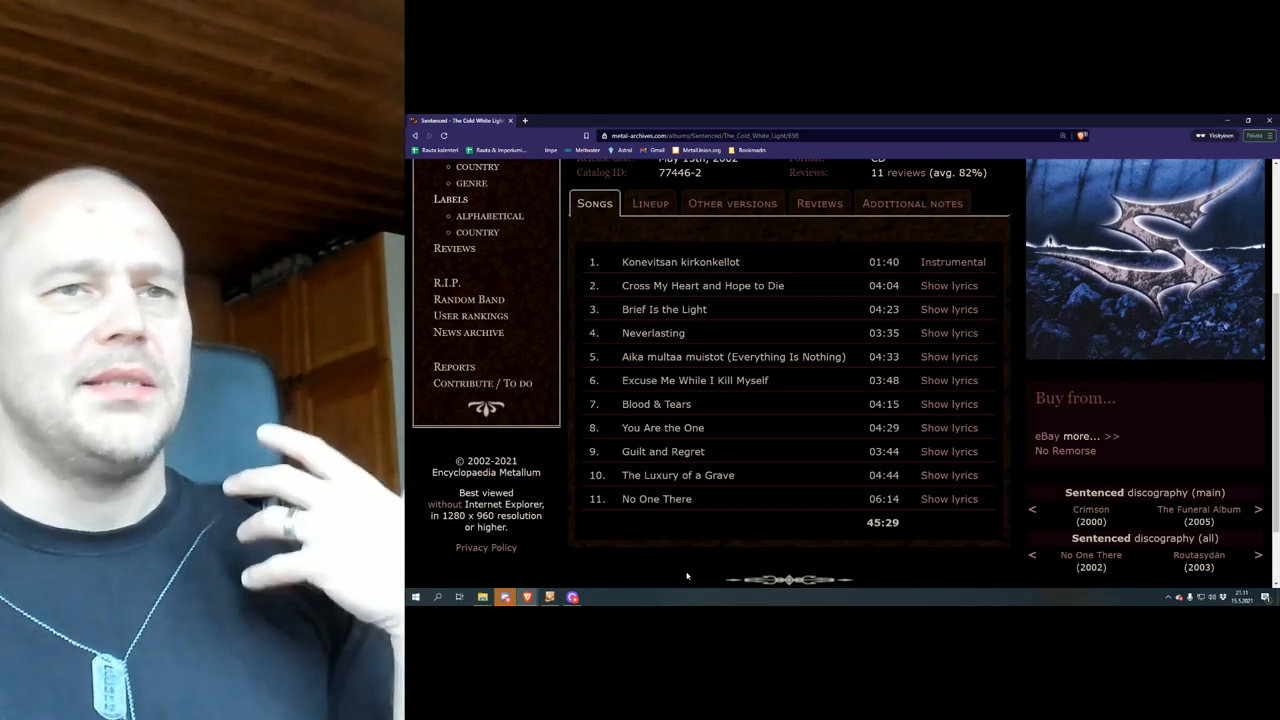
scroll(690, 575, up, 1)
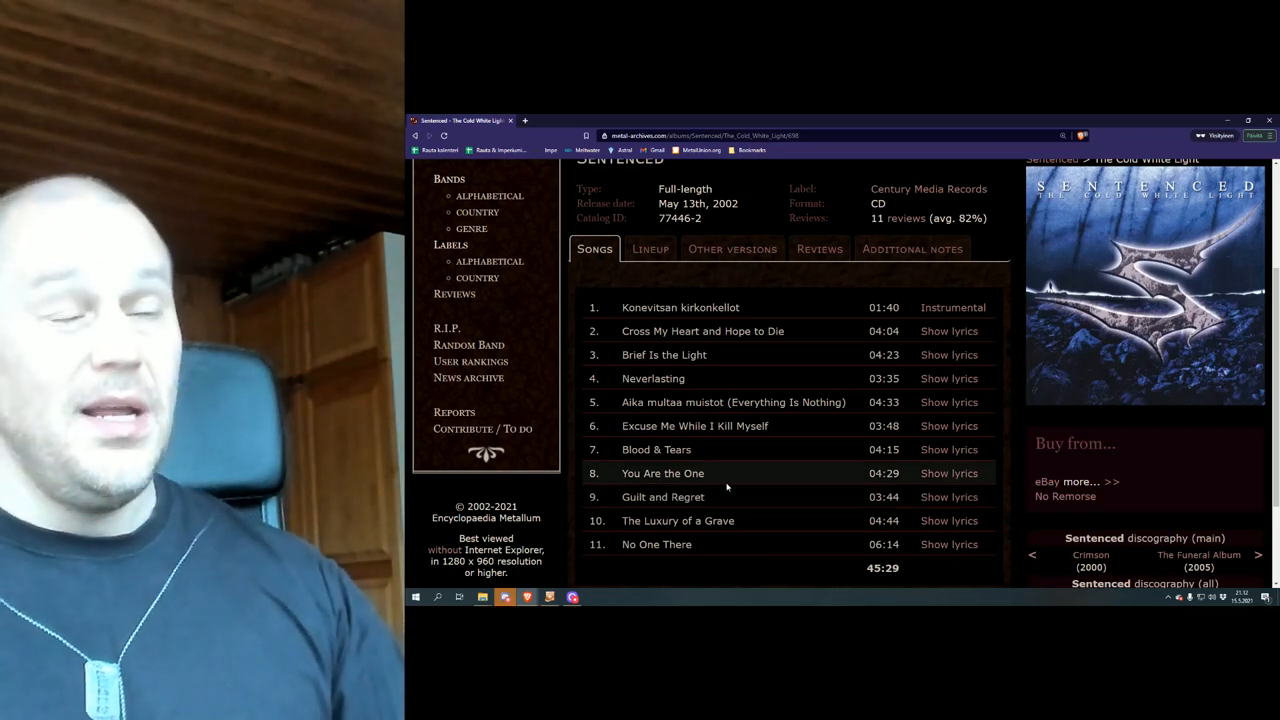
scroll(727, 486, down, 1)
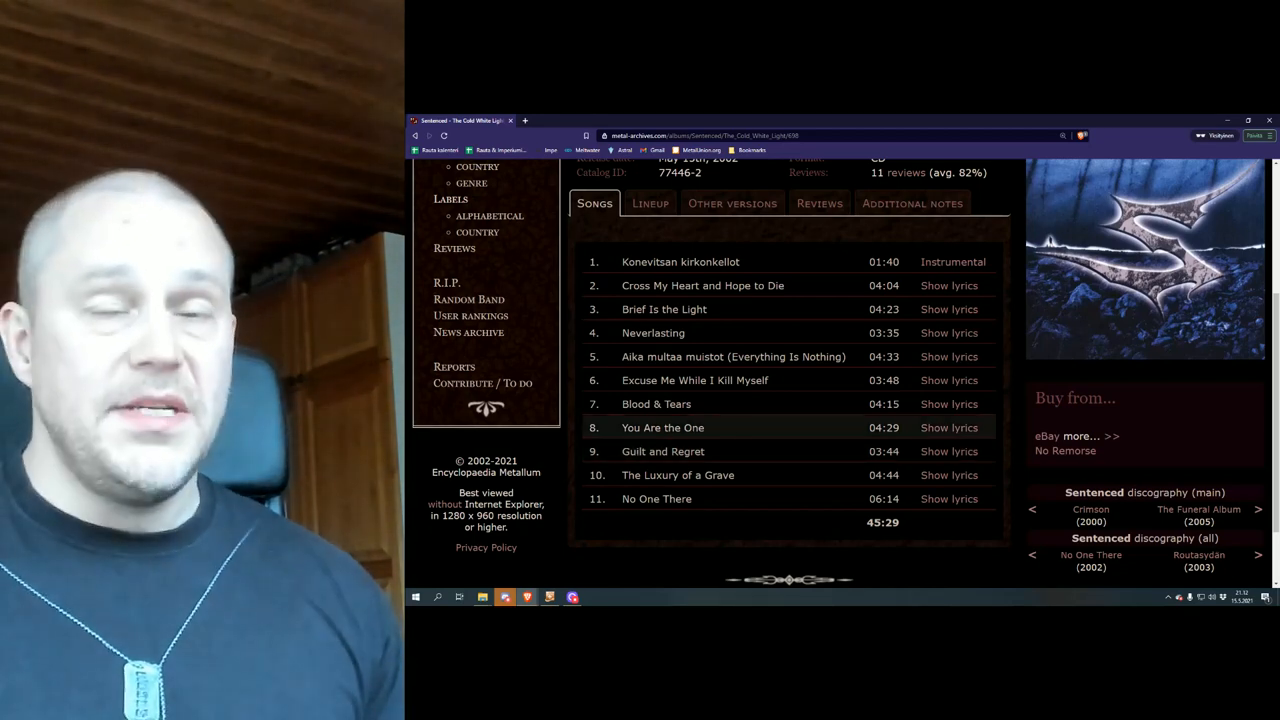
scroll(676, 432, up, 1)
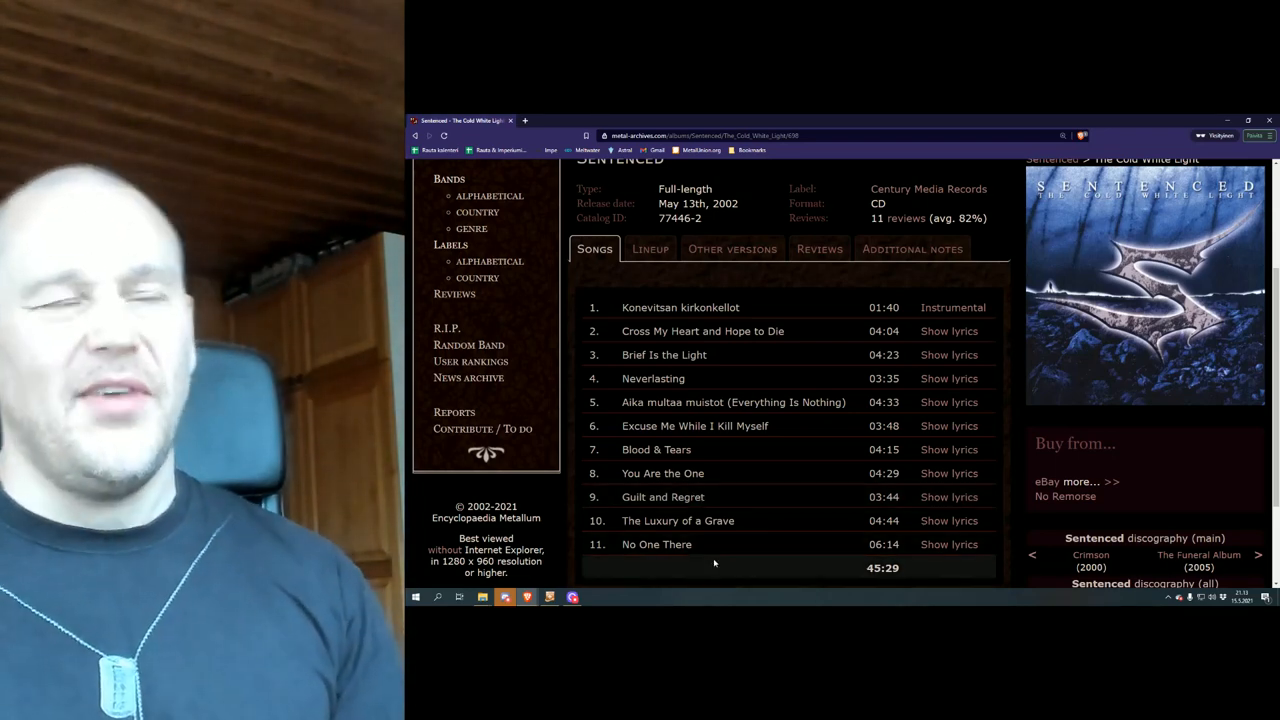
scroll(713, 562, up, 2)
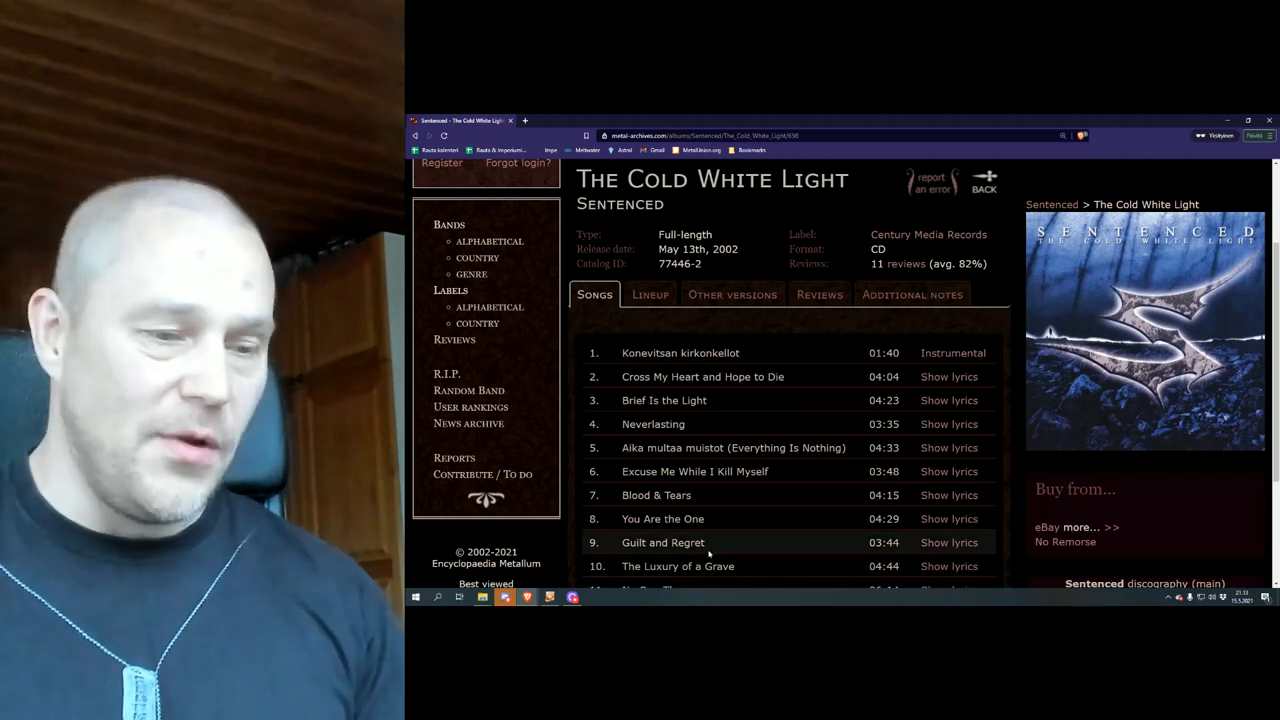
scroll(710, 552, down, 1)
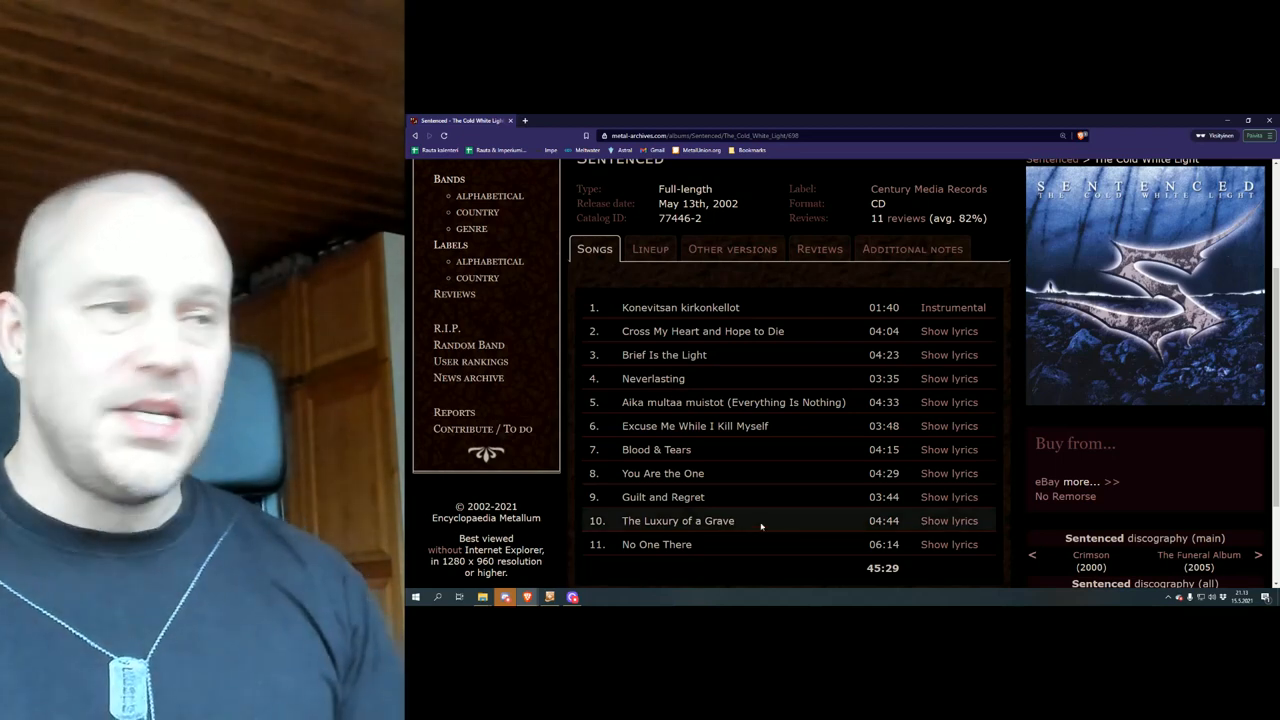
scroll(594, 258, up, 4)
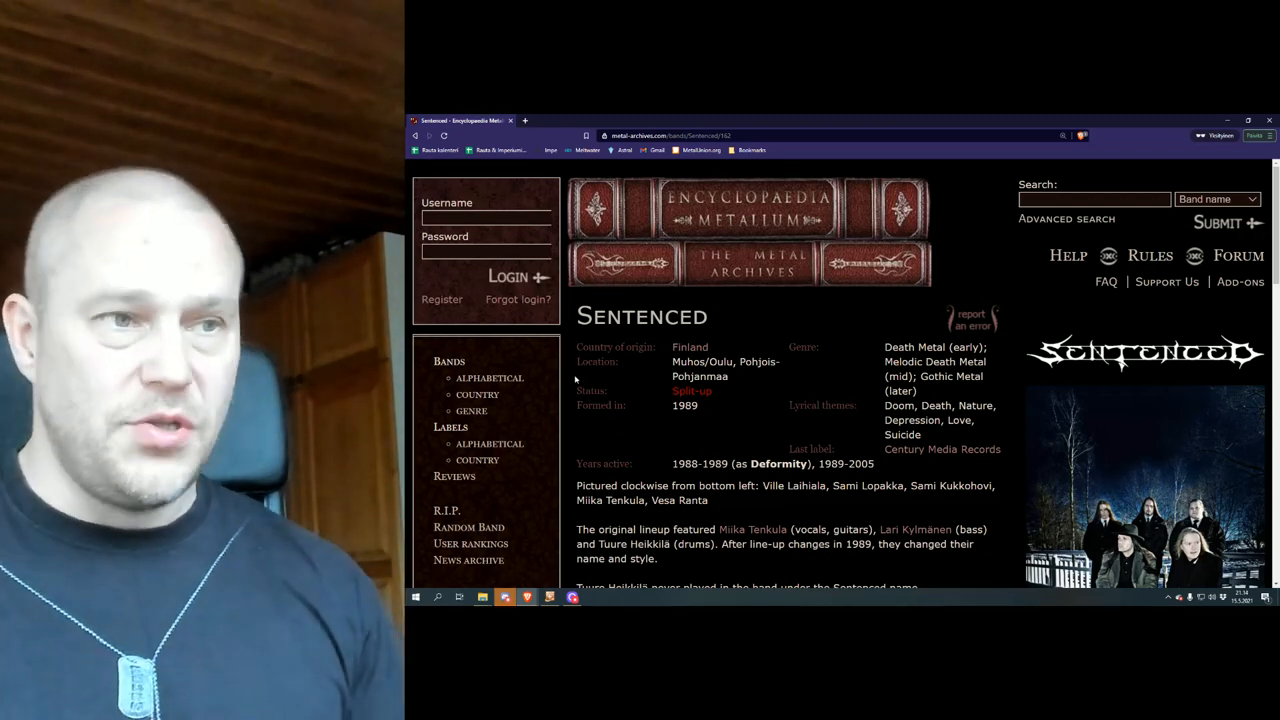
scroll(576, 380, down, 4)
scroll(600, 400, down, 2)
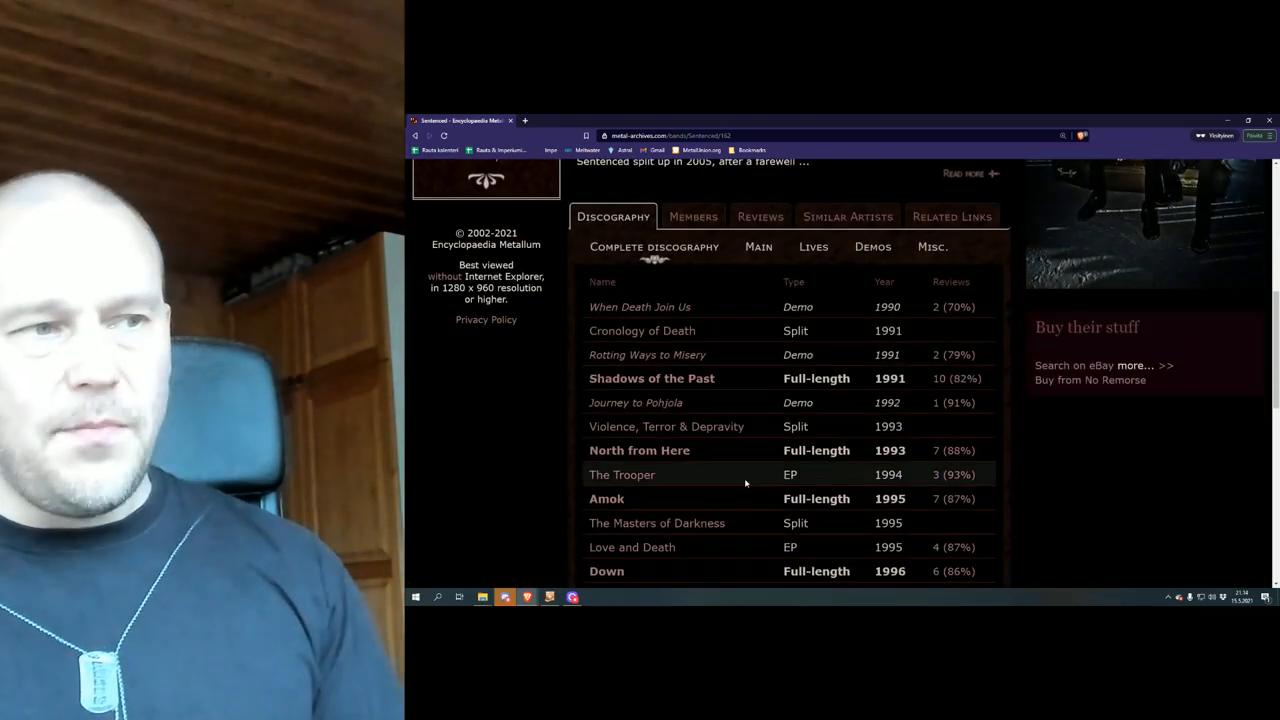
scroll(741, 475, up, 1)
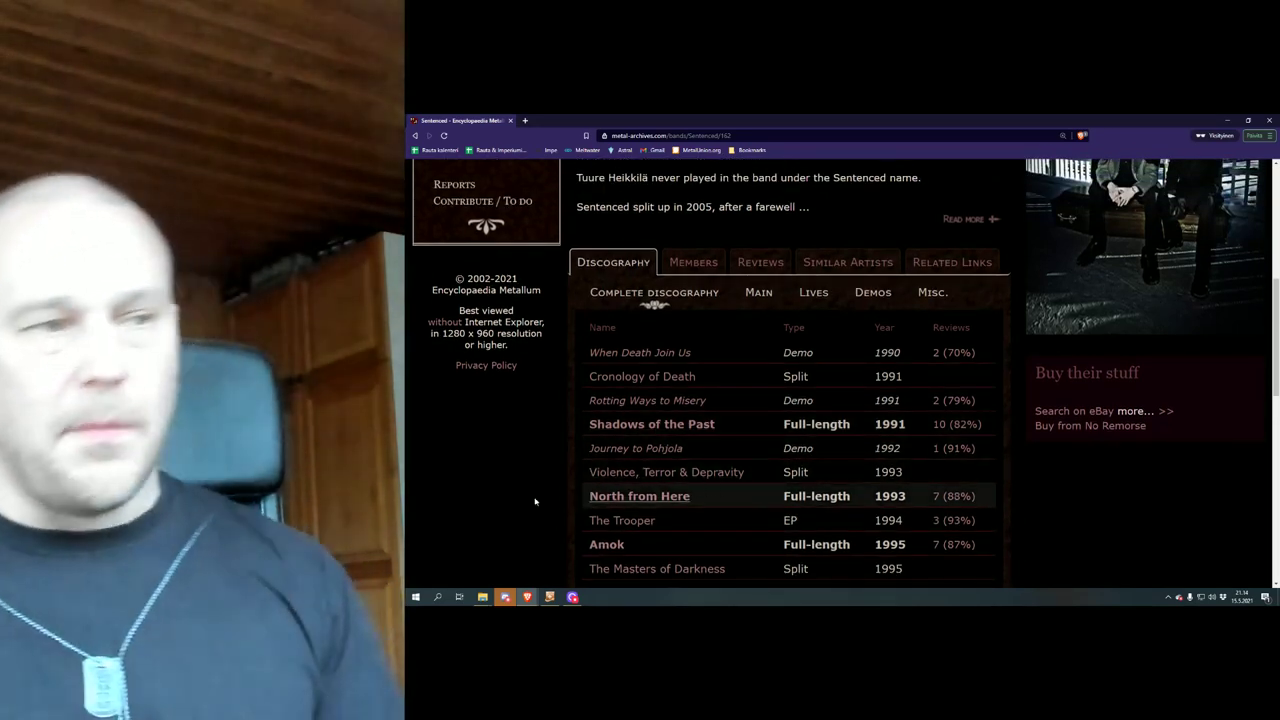
scroll(480, 501, down, 5)
scroll(470, 504, down, 5)
scroll(465, 505, down, 3)
scroll(463, 506, up, 2)
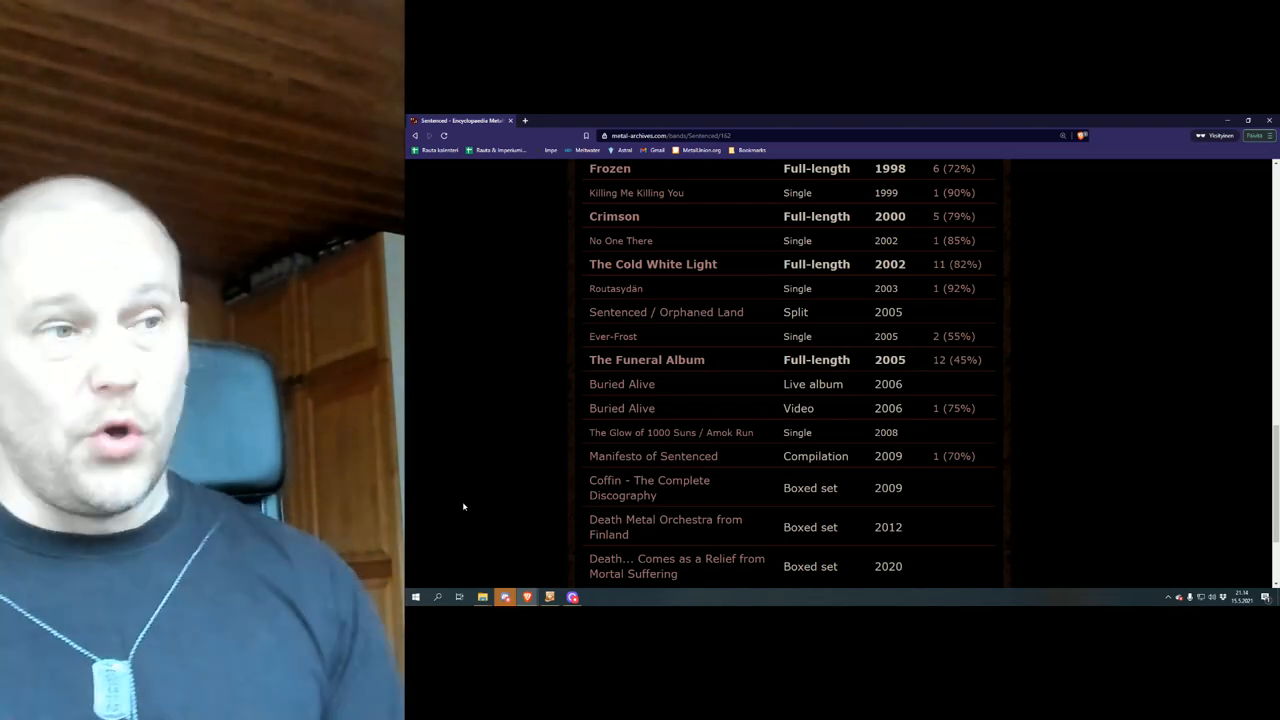
scroll(505, 398, up, 5)
scroll(505, 398, up, 3)
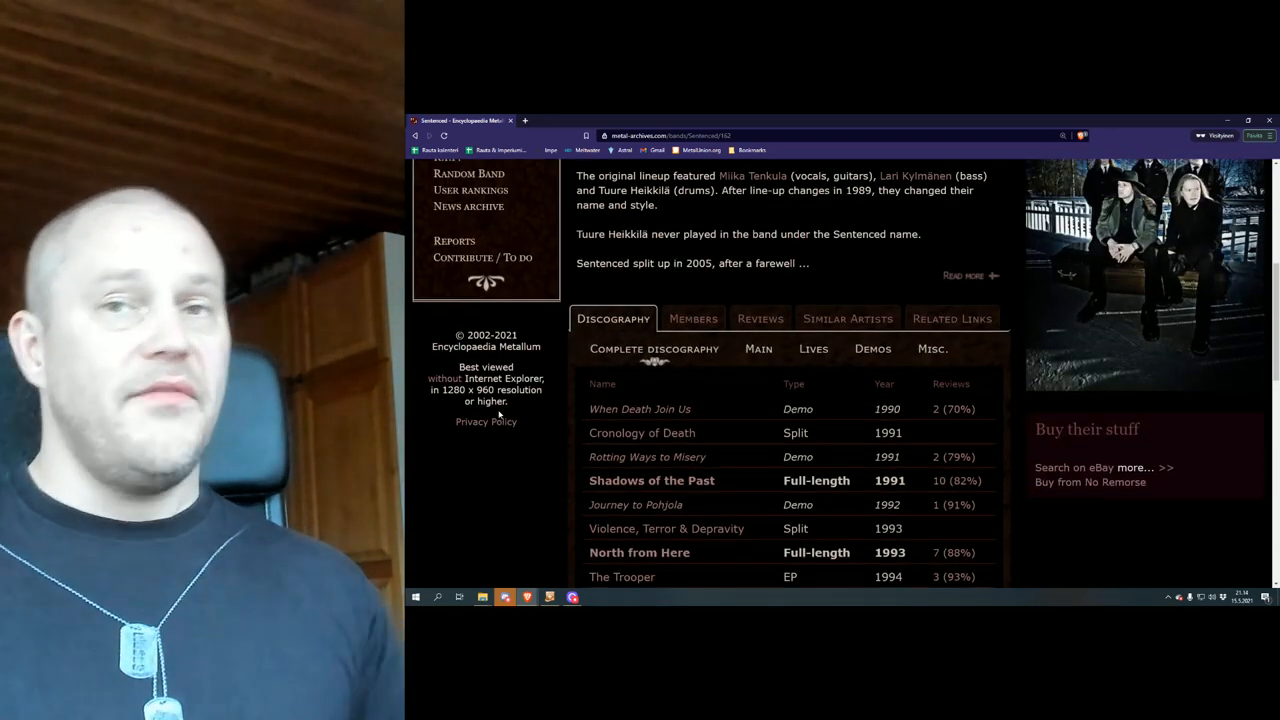